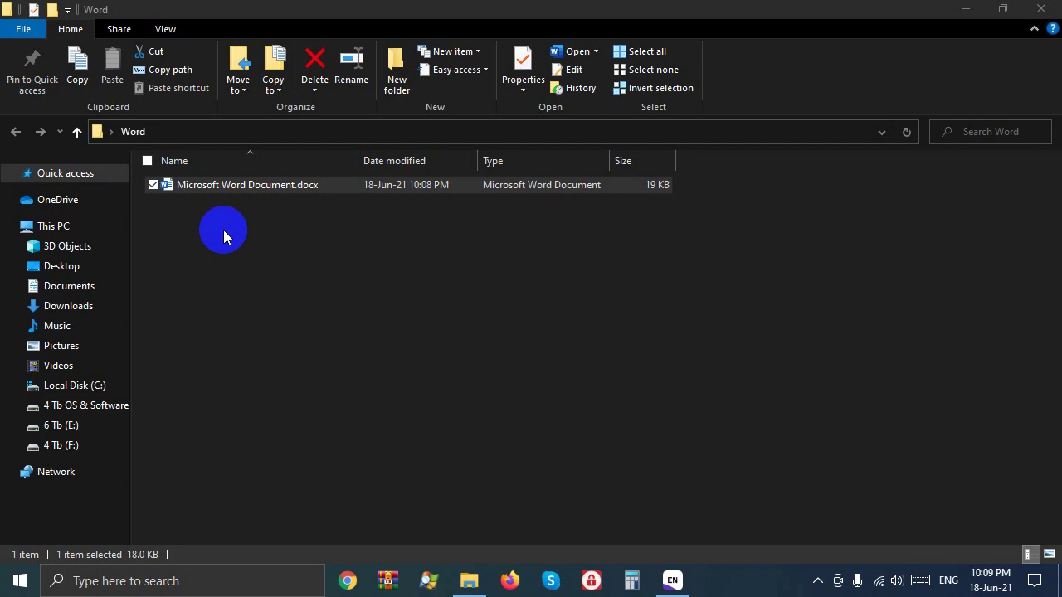
- Open Microsoft Word Document.docx from the Word folder in Word
double_click(229, 185)
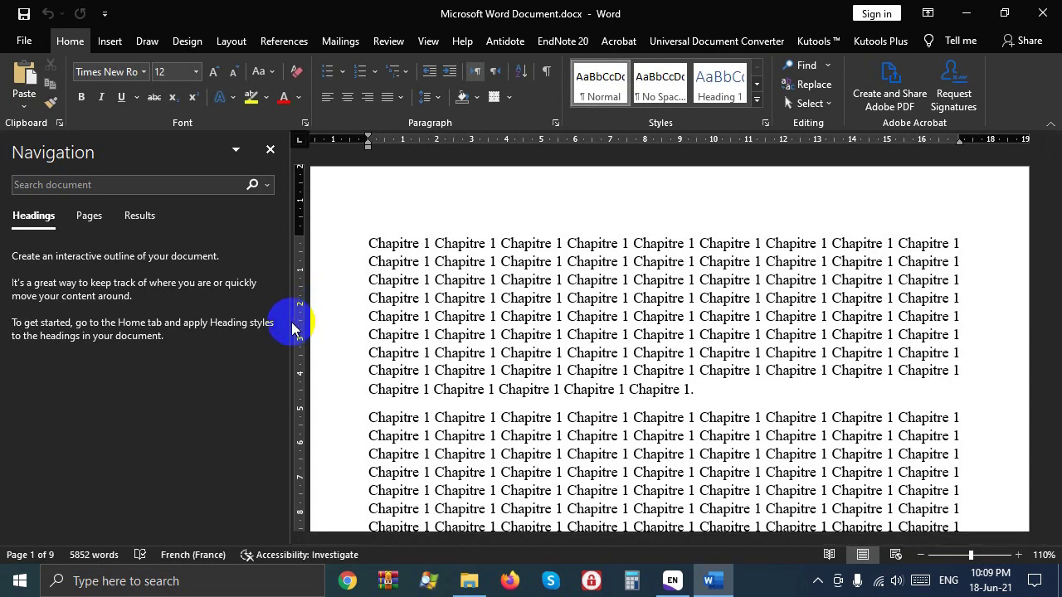
- Narrow the navigation pane and bring up the Insert commands
left_click_drag(292, 328, 210, 315)
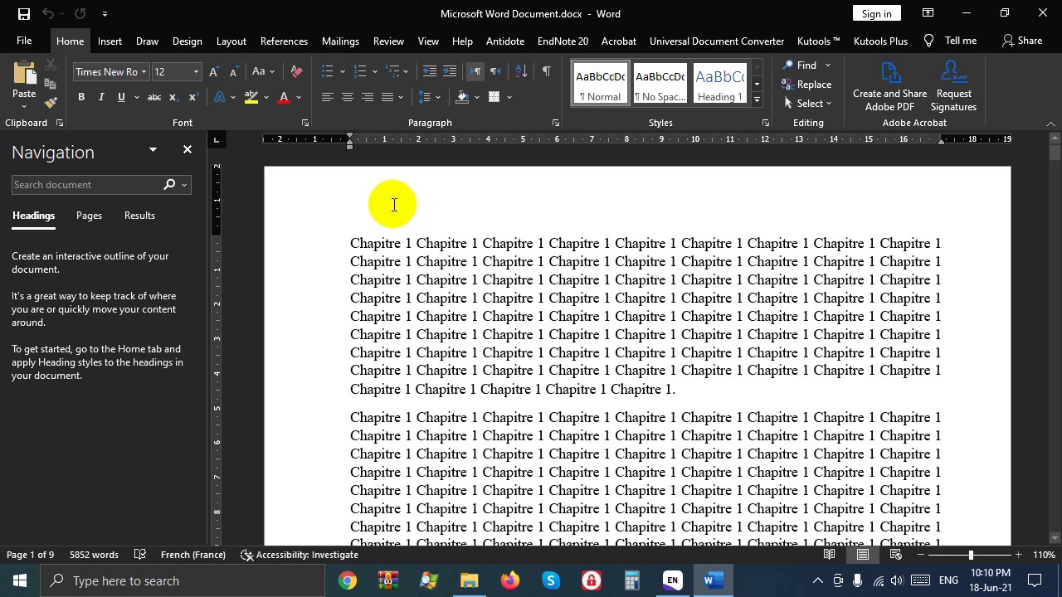
left_click(110, 42)
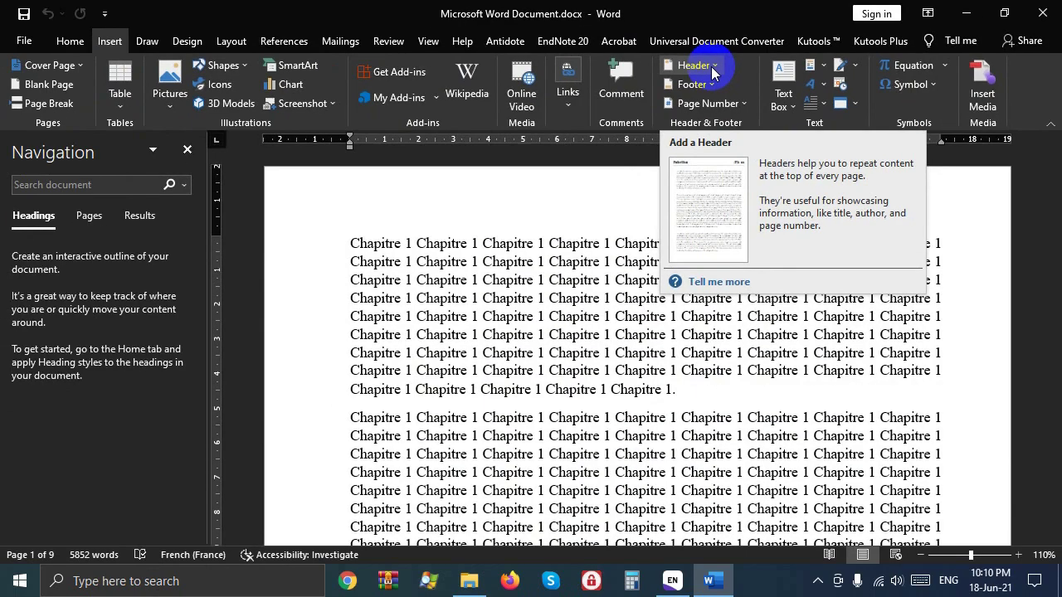
- Insert a blank Vide header reading 'Chapitre 1' and return to the body
left_click(710, 65)
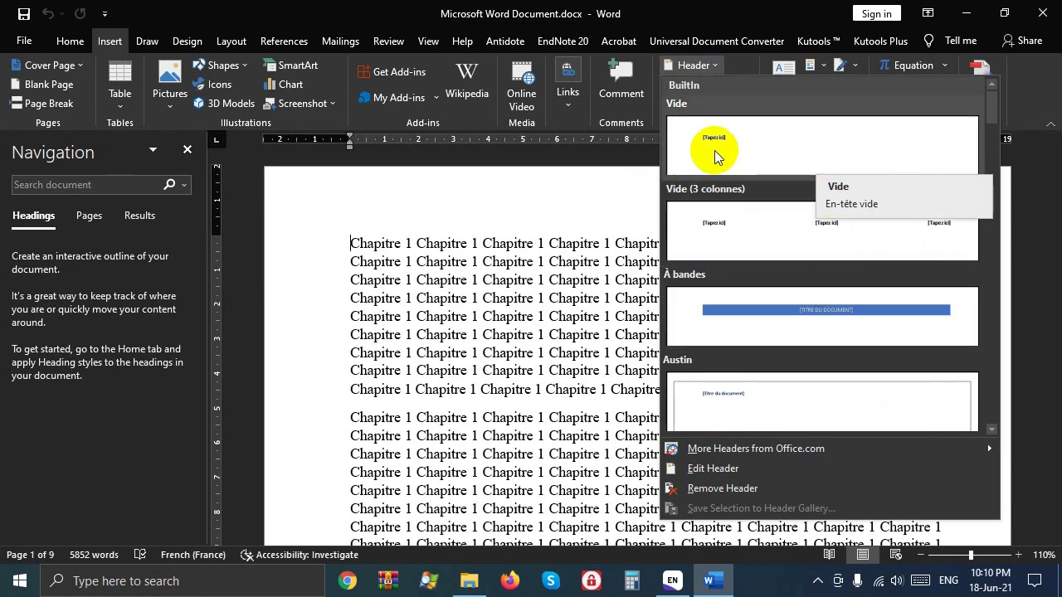
left_click(715, 155)
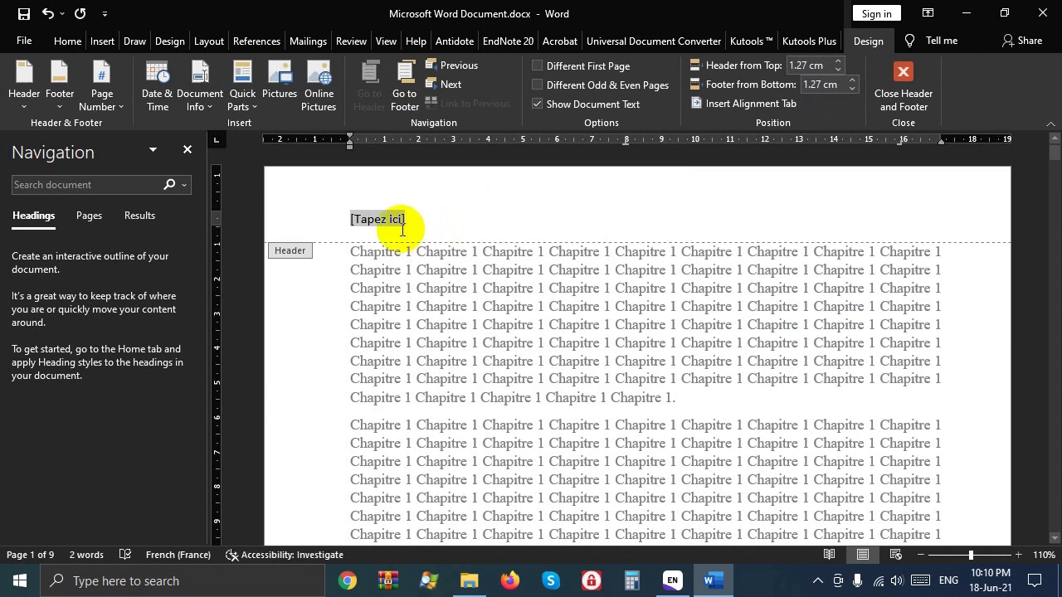
left_click(401, 218)
type("C")
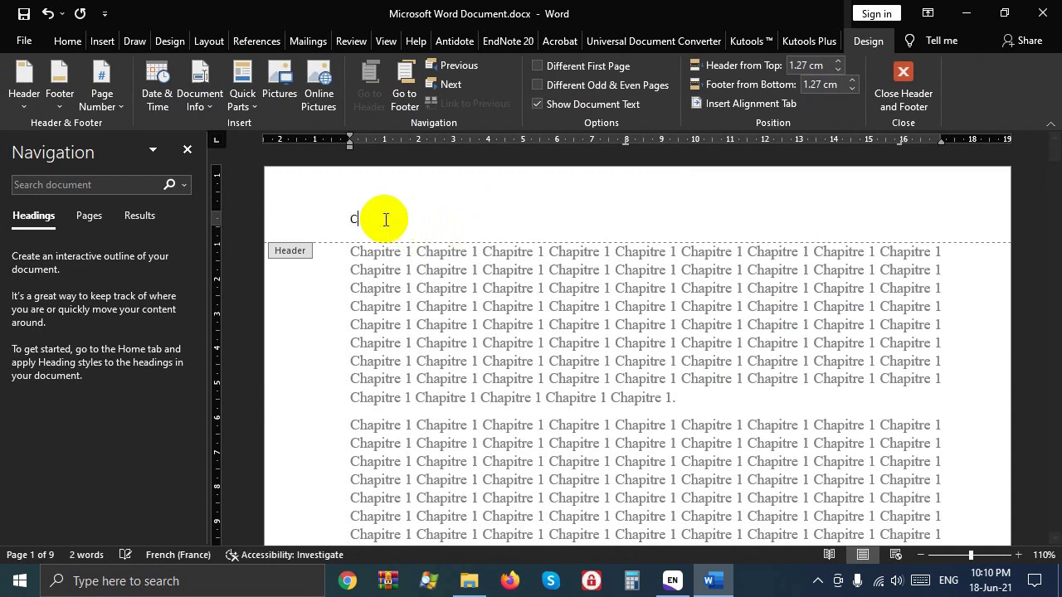
type("hapi")
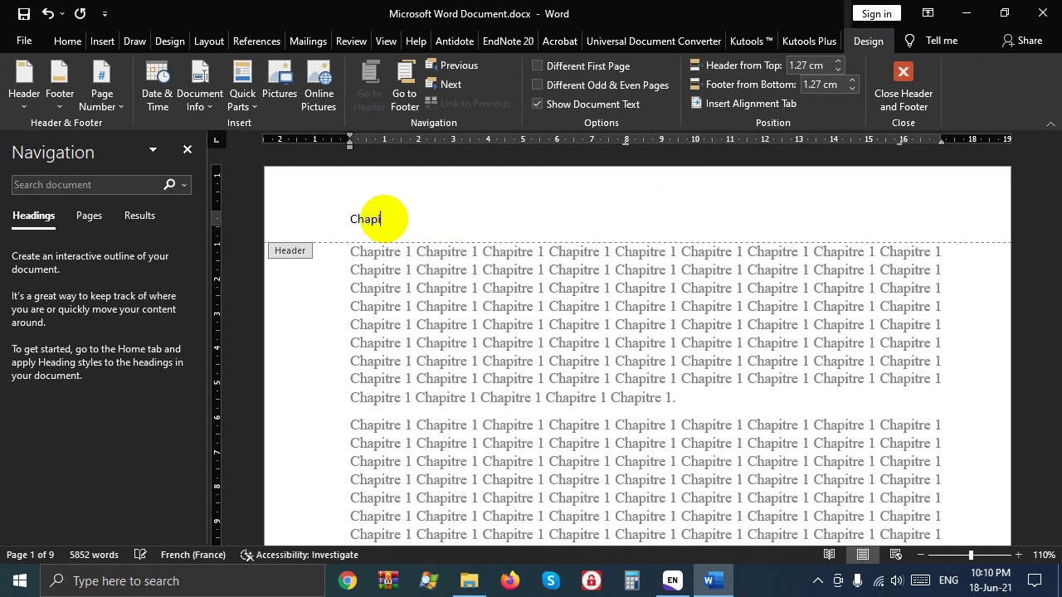
type("tre ")
type("1")
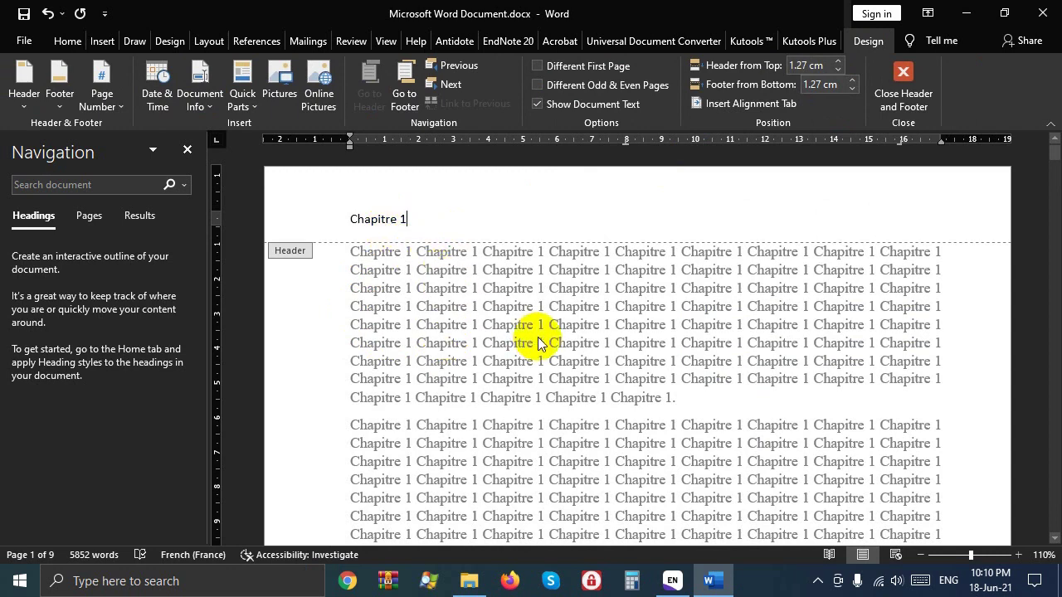
double_click(448, 286)
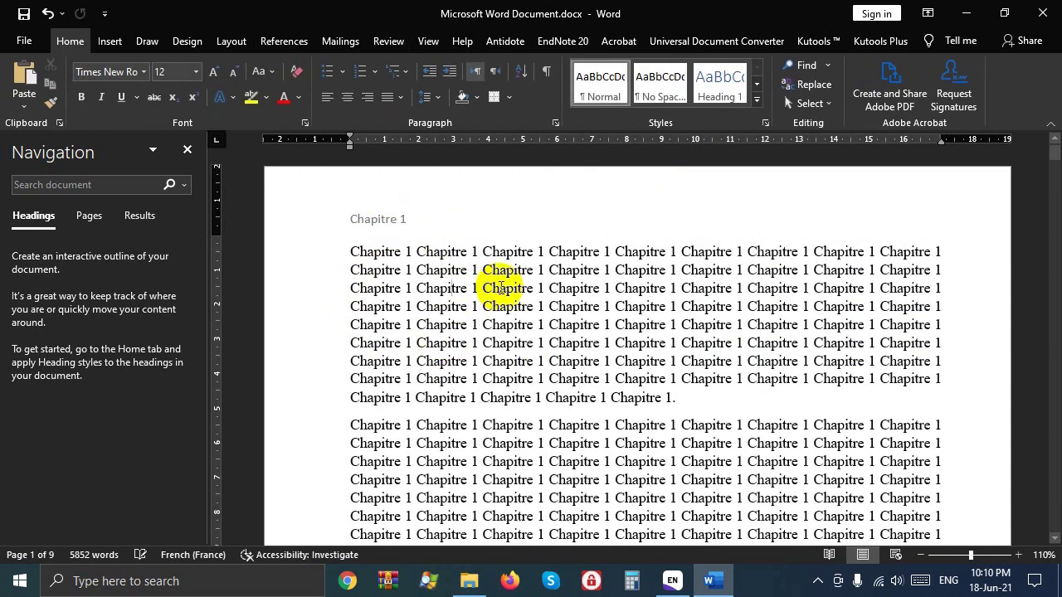
- Show page thumbnails and browse to where the Chapitre 2 text begins
left_click(88, 214)
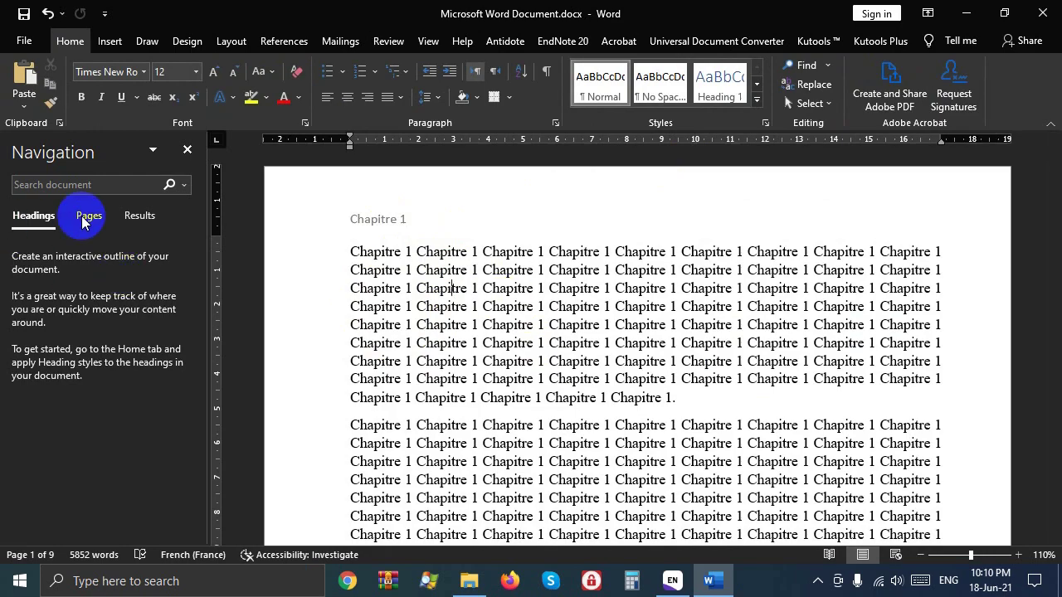
scroll(656, 343, "down", 10)
scroll(656, 343, "down", 3)
scroll(656, 343, "down", 5)
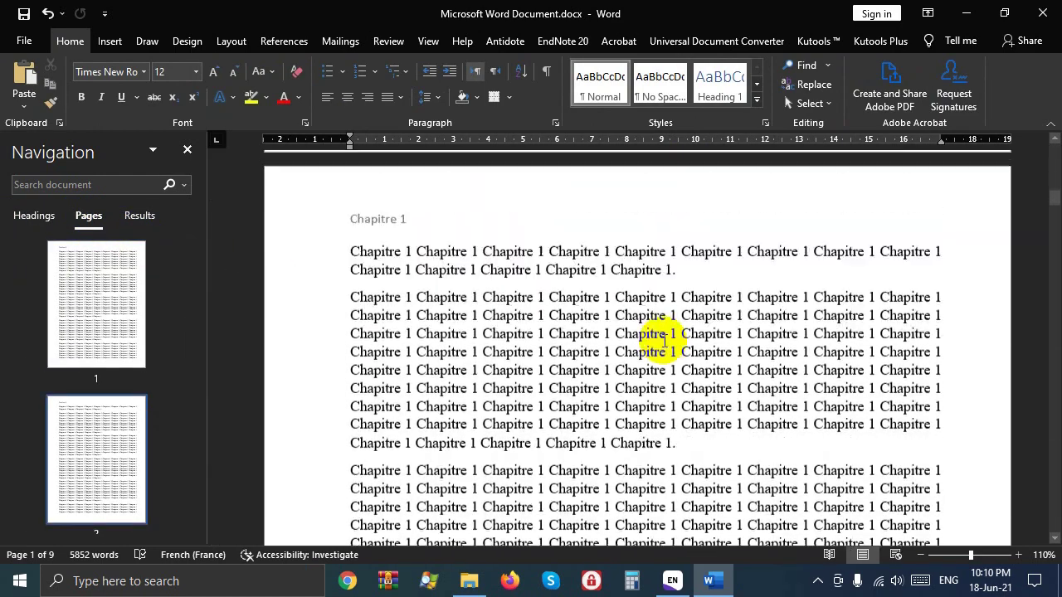
scroll(663, 339, "down", 3)
scroll(656, 338, "up", 2)
scroll(656, 339, "up", 3)
left_click(384, 355)
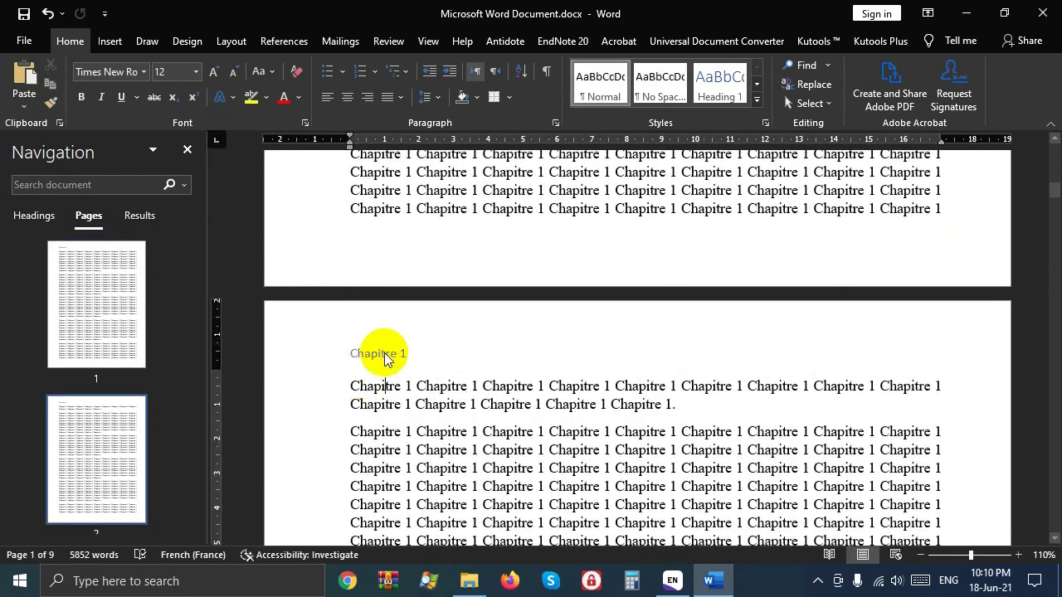
left_click_drag(1052, 190, 1052, 367)
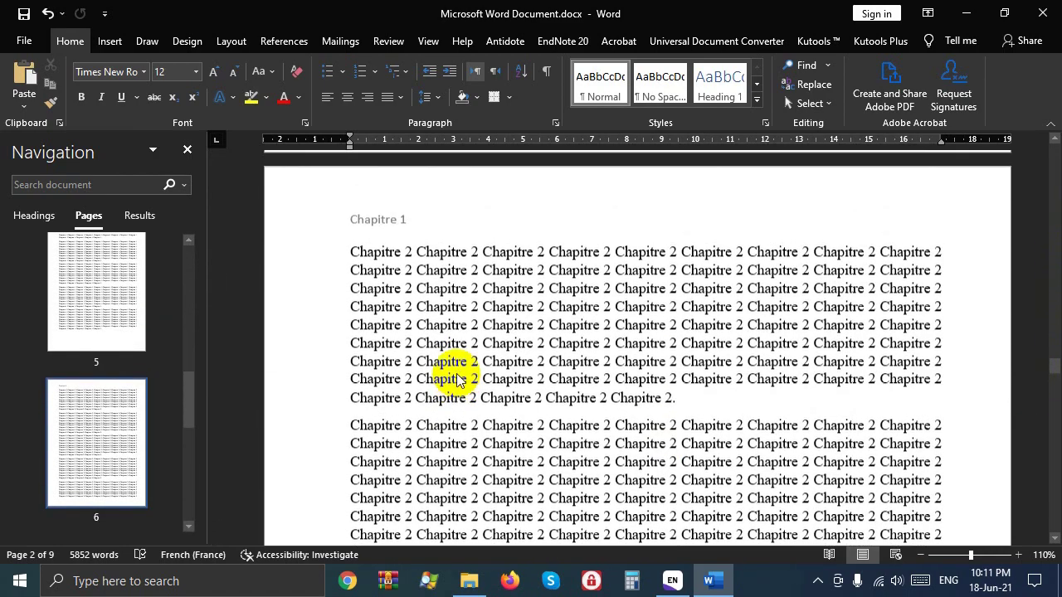
scroll(457, 374, "up", 3)
scroll(443, 308, "up", 4)
scroll(442, 309, "up", 4)
scroll(442, 310, "up", 4)
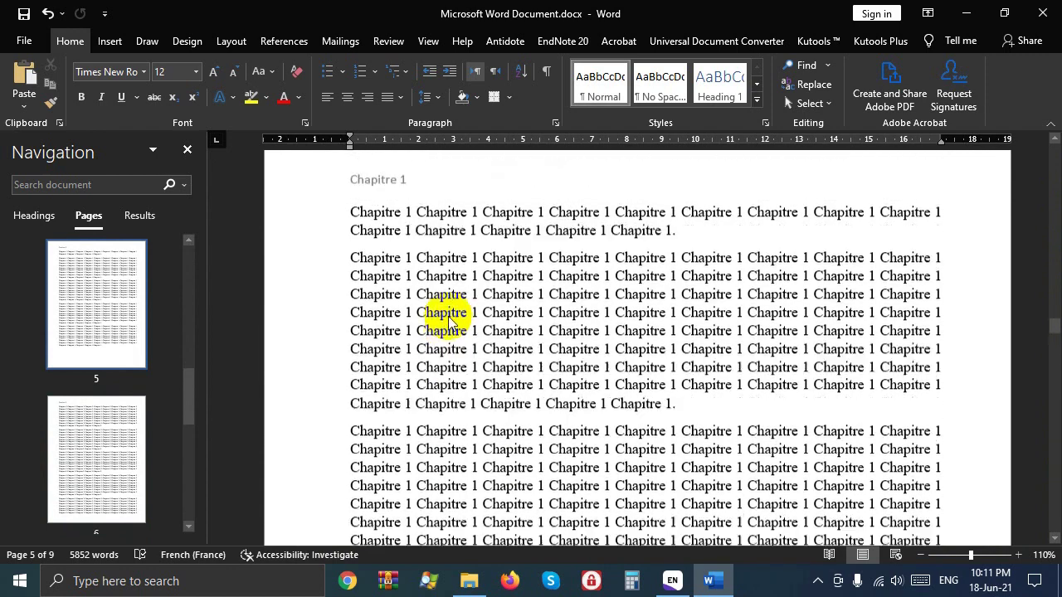
scroll(398, 341, "up", 3)
scroll(512, 440, "down", 4)
scroll(511, 440, "down", 4)
scroll(512, 440, "down", 4)
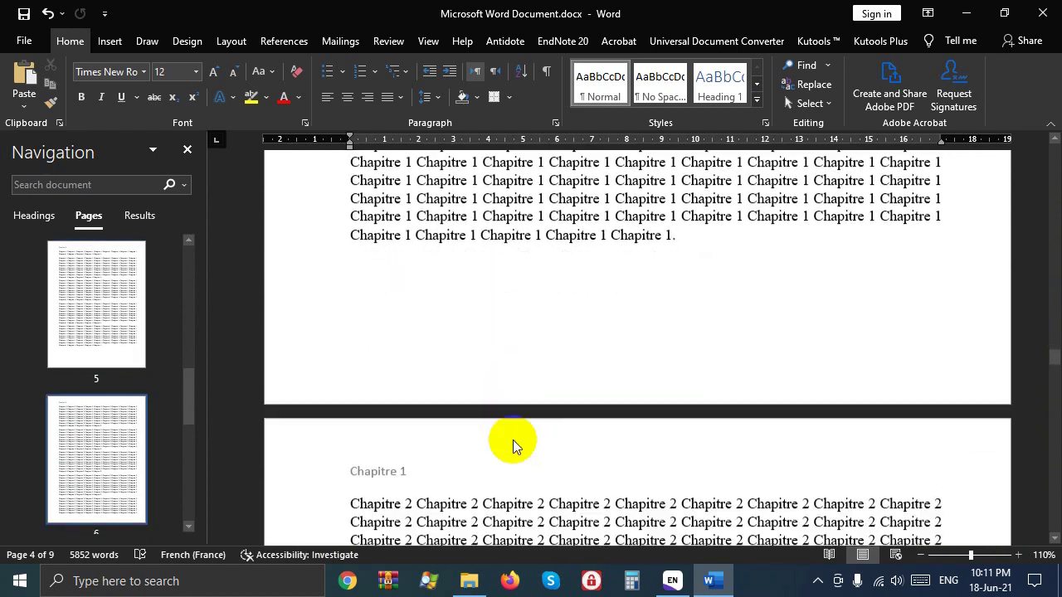
- Place the insertion point right after the last Chapitre 1 sentence
left_click_drag(405, 483, 733, 520)
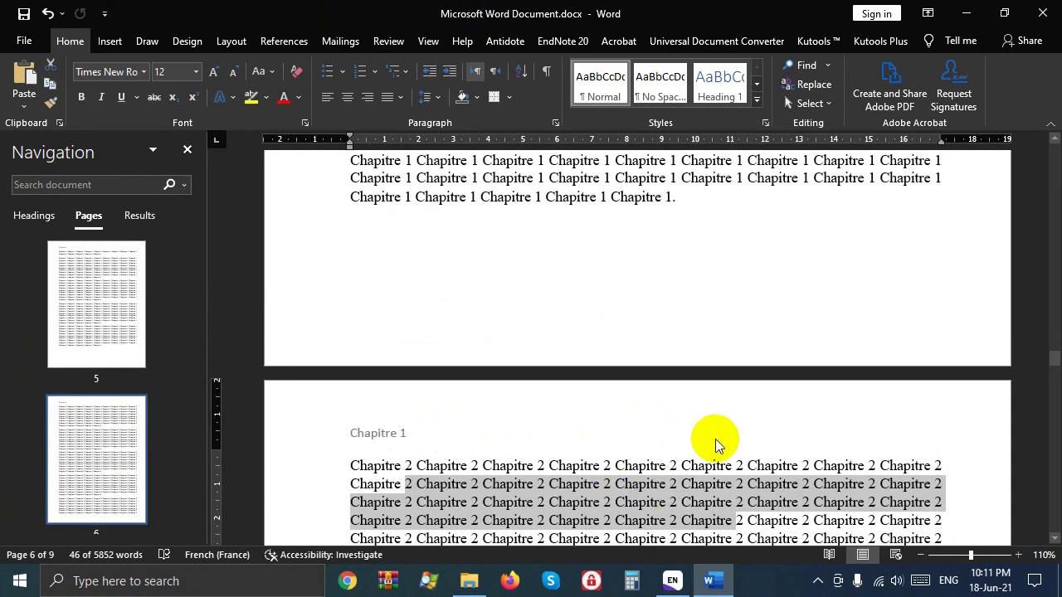
scroll(709, 440, "up", 1)
scroll(705, 440, "up", 4)
scroll(705, 440, "up", 4)
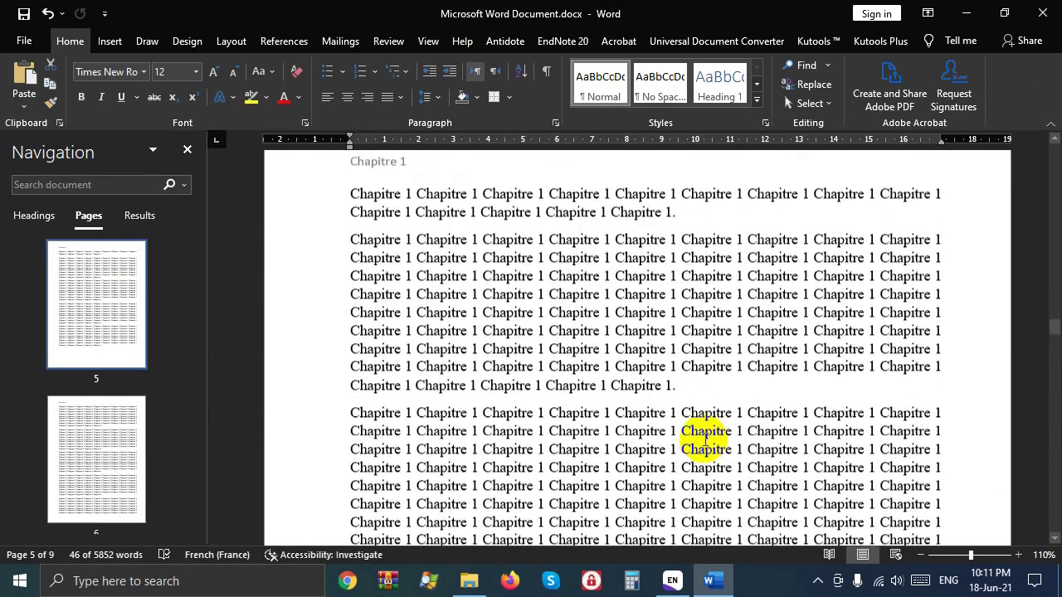
scroll(705, 439, "up", 5)
scroll(705, 440, "down", 1)
scroll(705, 439, "down", 5)
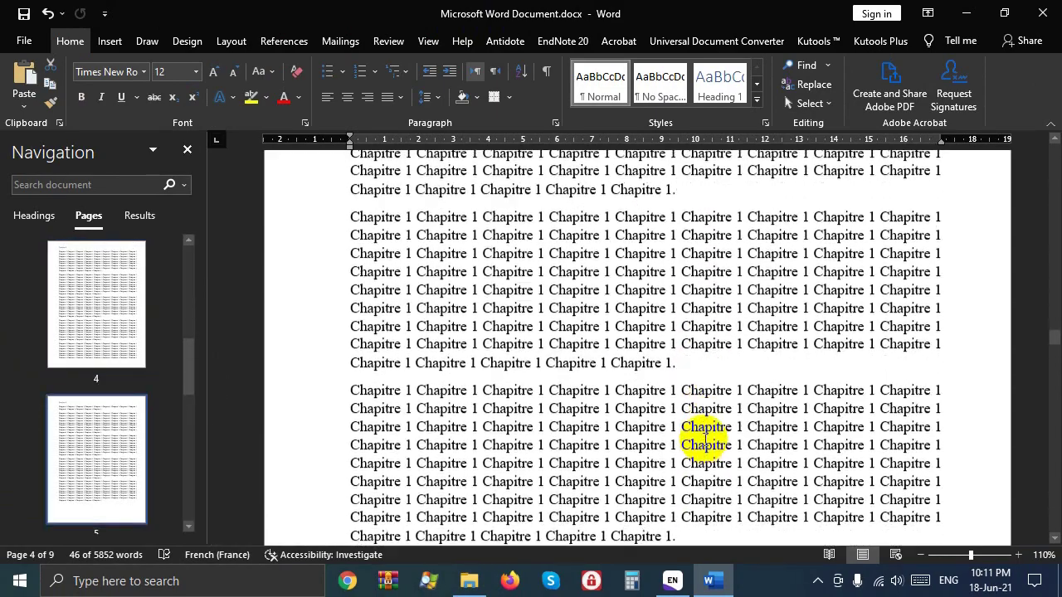
scroll(705, 439, "down", 1)
left_click(676, 455)
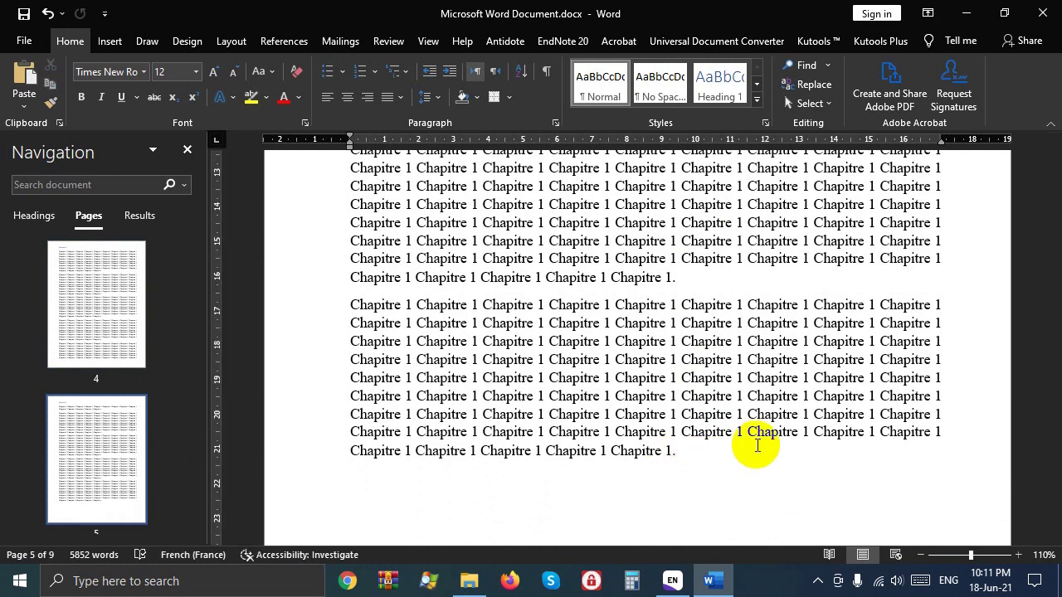
scroll(757, 445, "down", 3)
scroll(756, 446, "down", 1)
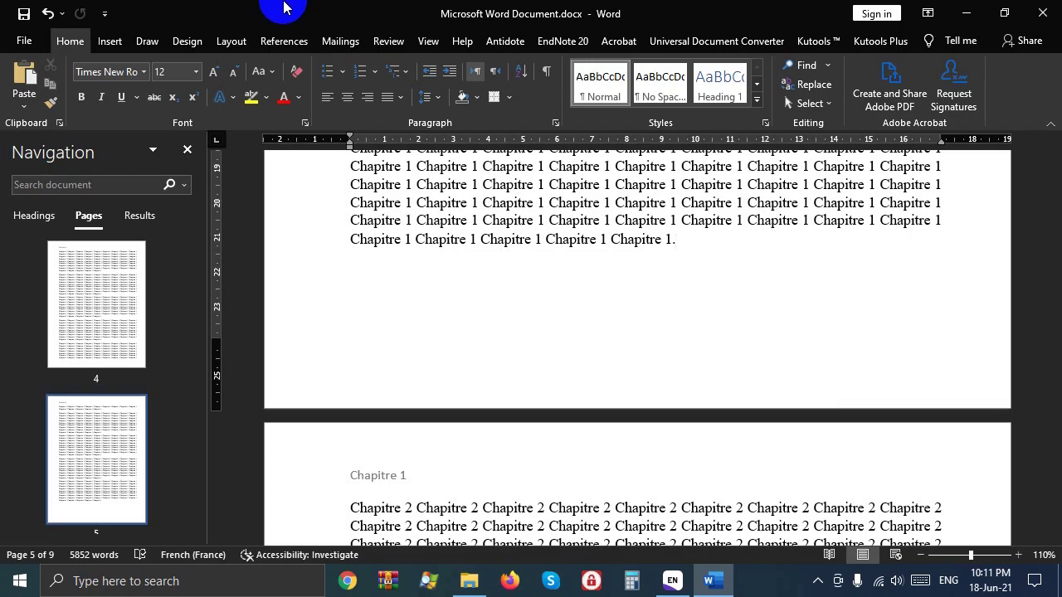
- Insert a Next Page section break so Chapitre 2 starts on a new page
left_click(230, 45)
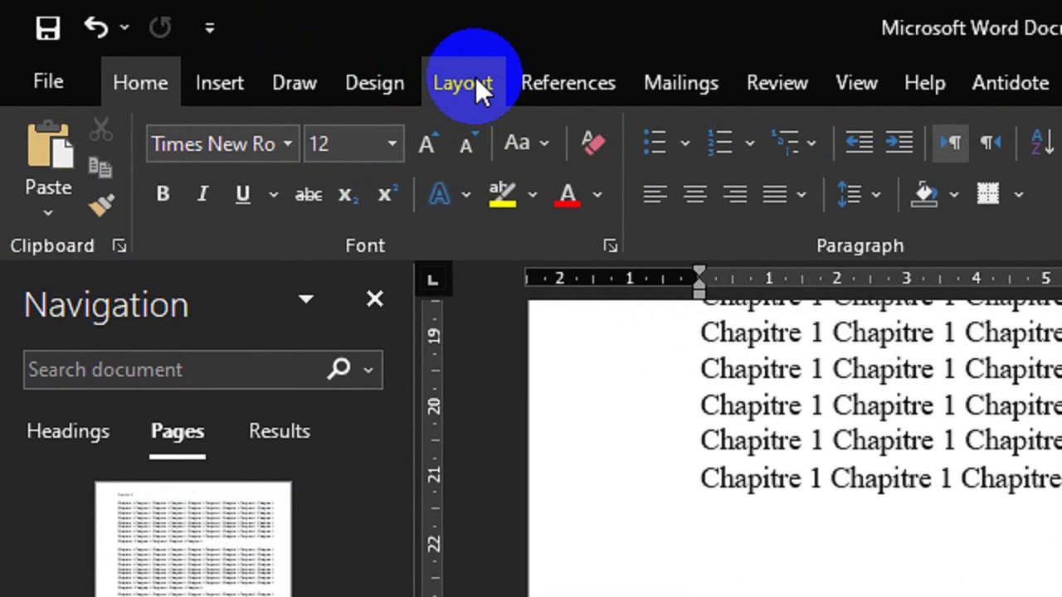
left_click(475, 81)
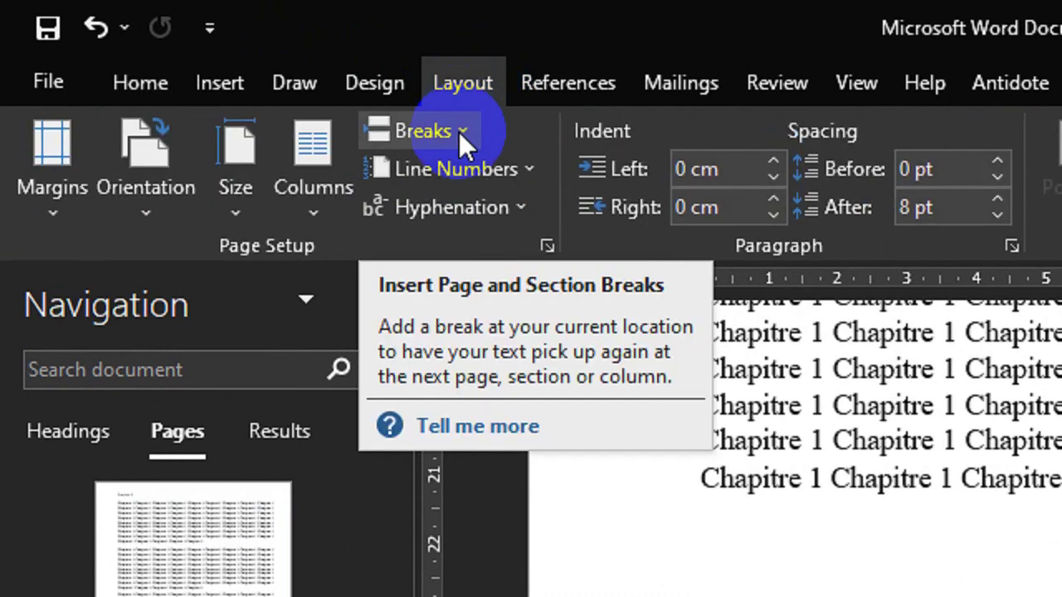
left_click(458, 132)
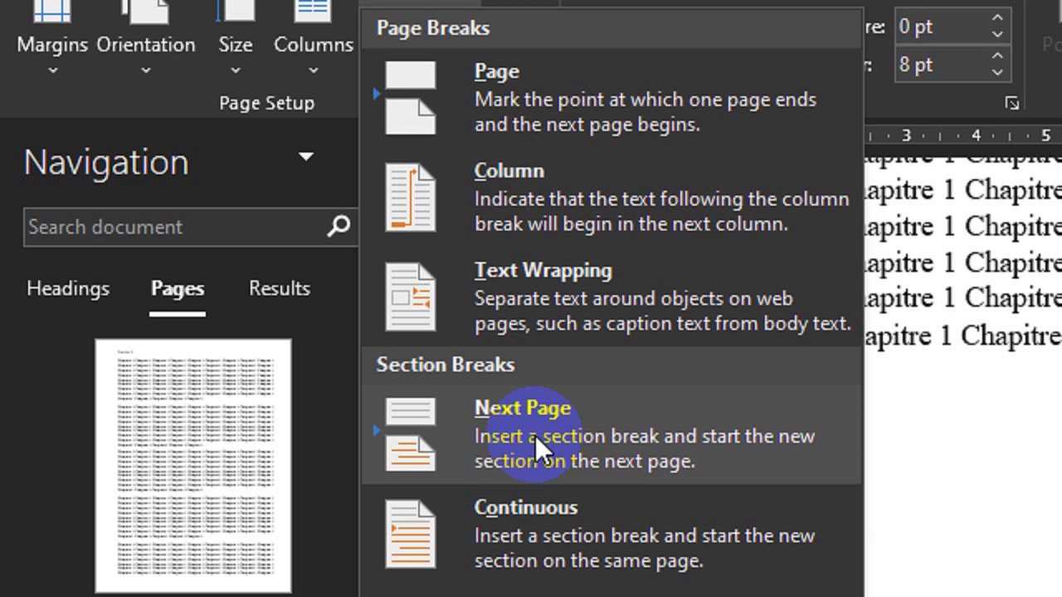
left_click(535, 436)
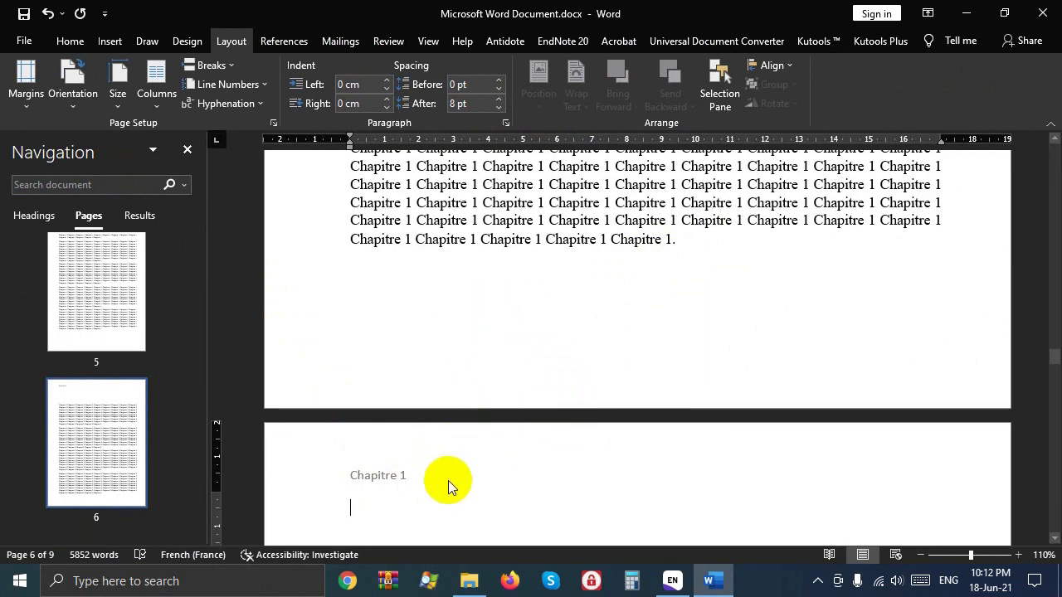
left_click(682, 243)
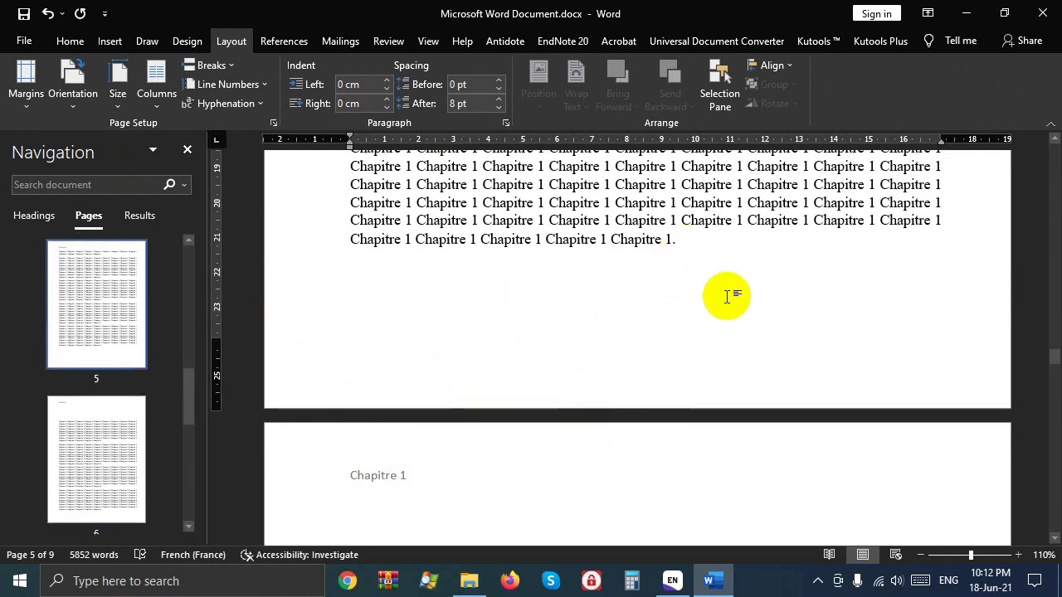
scroll(726, 296, "down", 3)
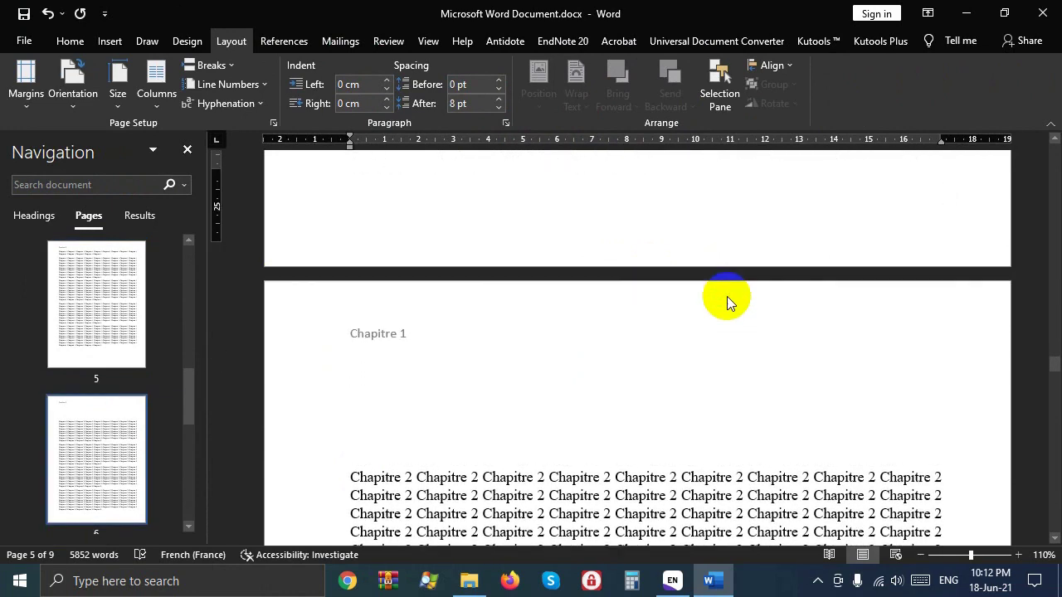
left_click(478, 452)
scroll(550, 439, "up", 1)
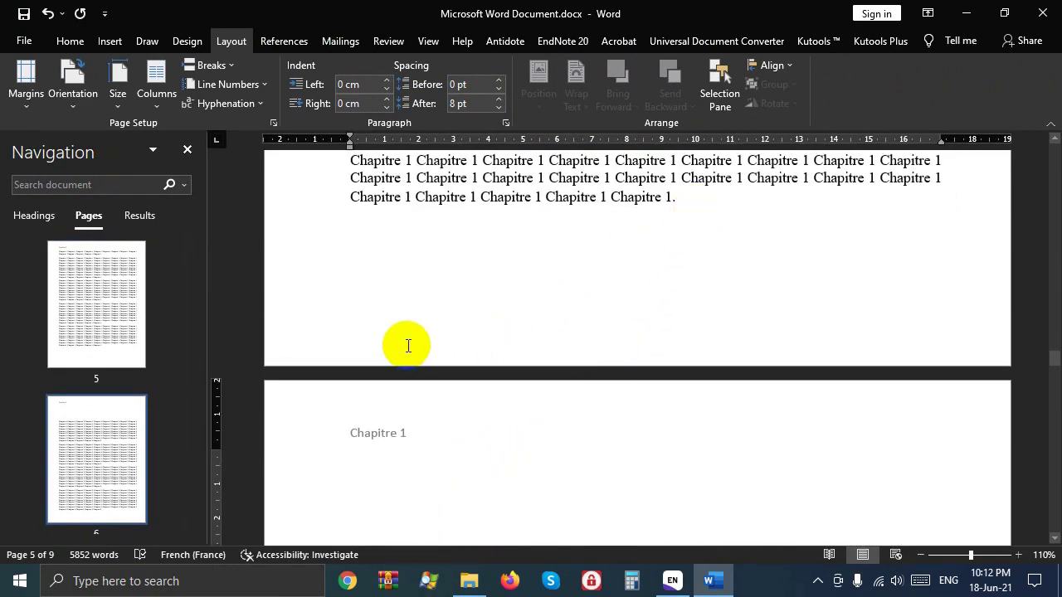
- Enter header editing and place the caret after 'Chapitre 1' in the Section 2 header
double_click(434, 423)
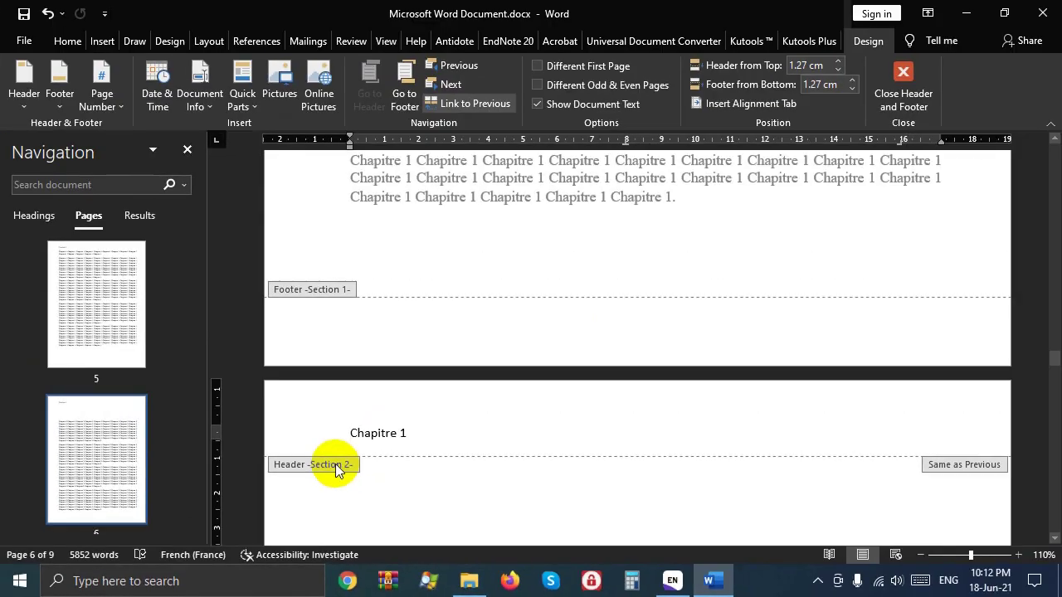
left_click(440, 428)
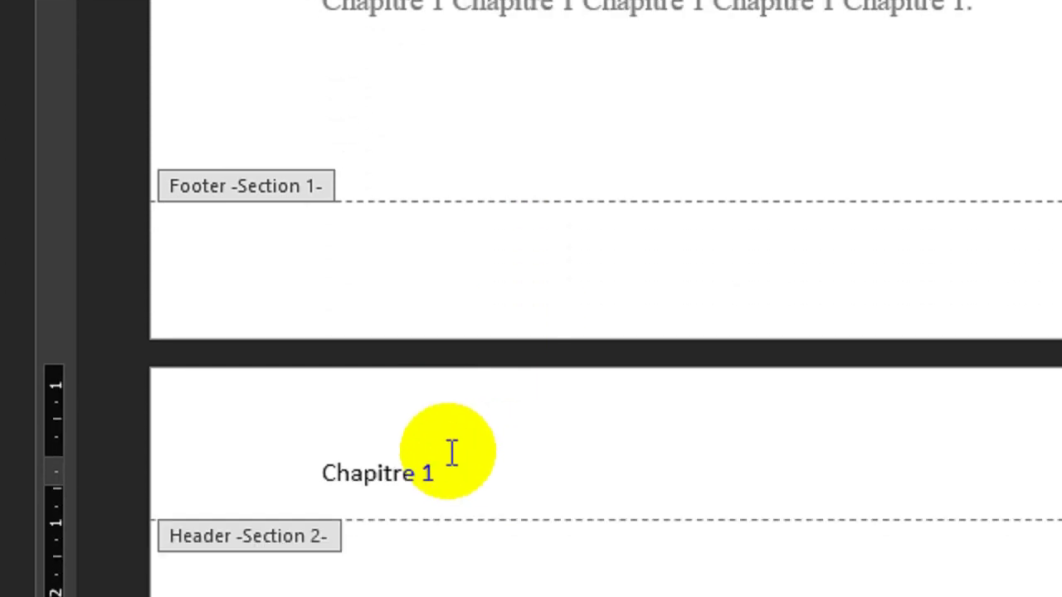
left_click(461, 452)
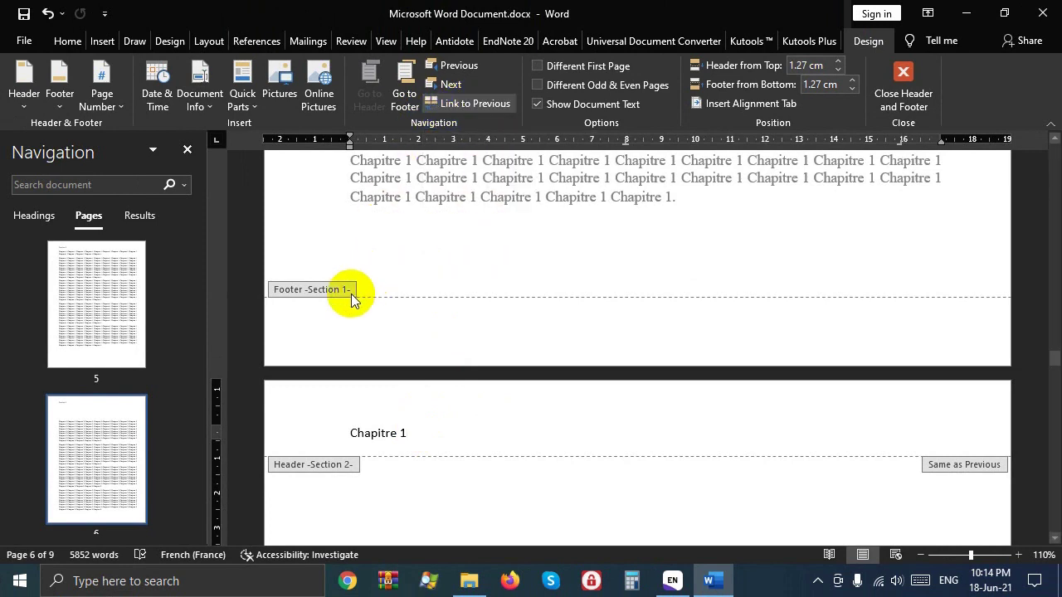
left_click(411, 442)
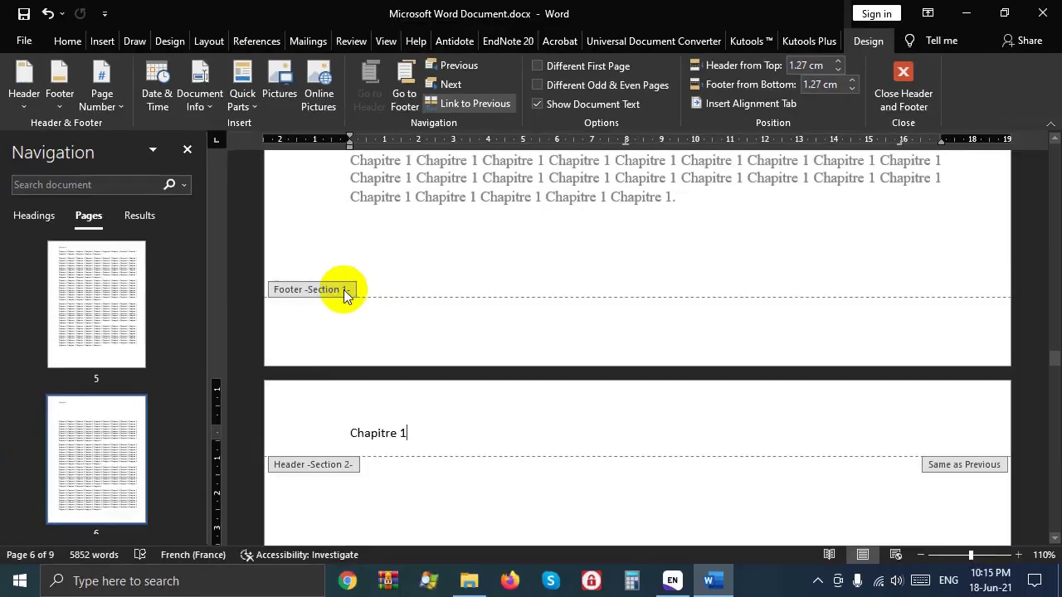
- Unlink the Section 2 header from the previous section and change it to 'Chapitre 2'
left_click(469, 123)
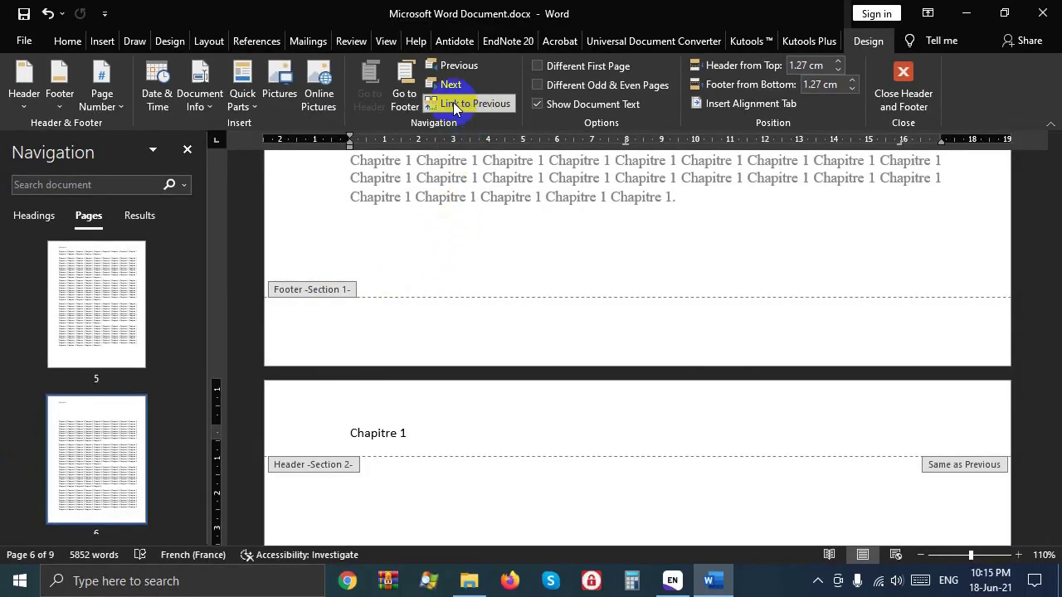
left_click(454, 106)
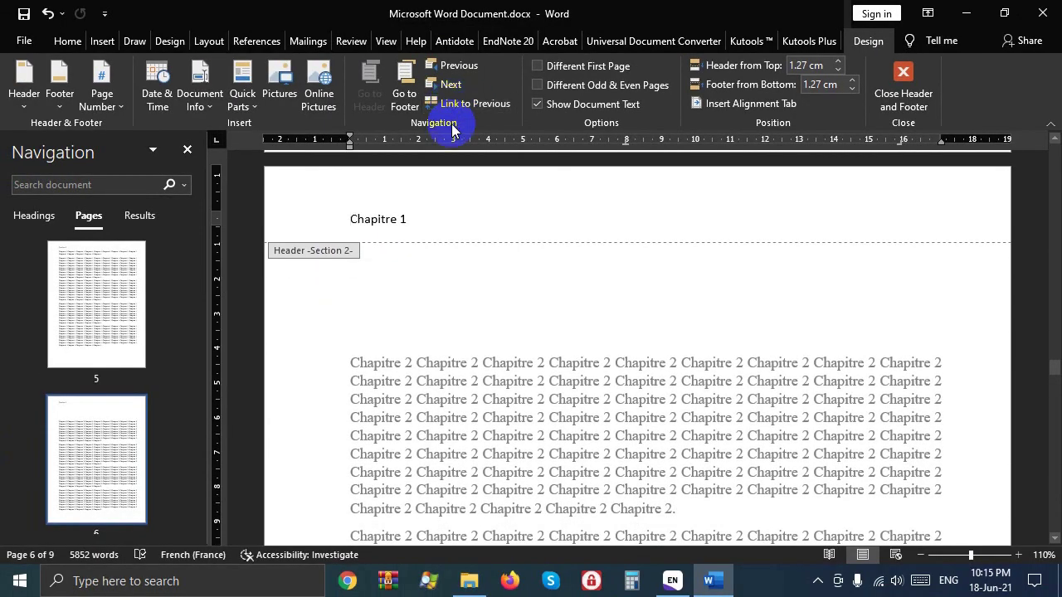
double_click(450, 279)
scroll(531, 288, "up", 2)
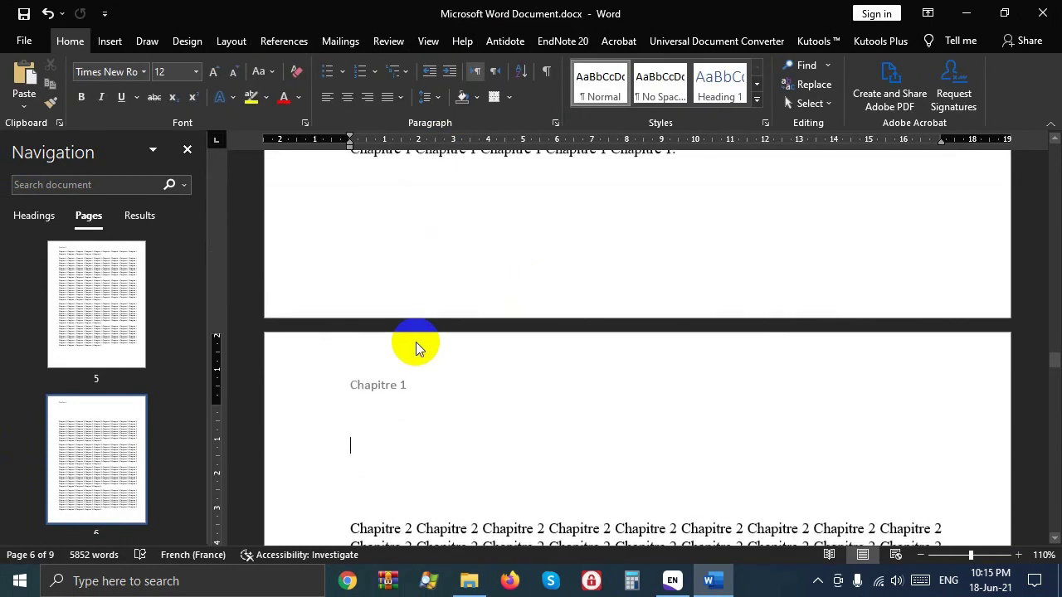
double_click(415, 386)
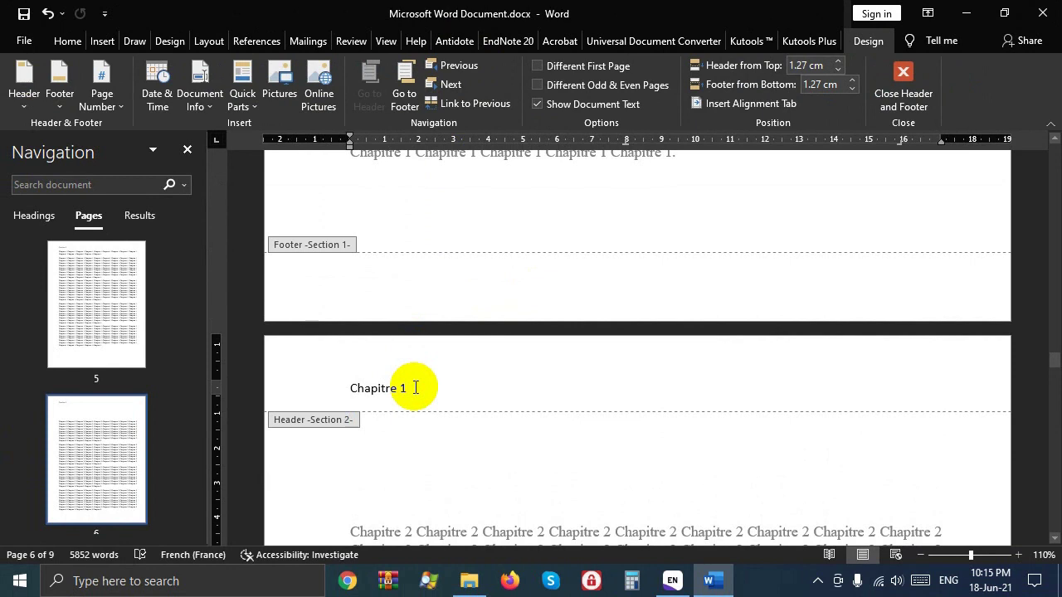
key("BackSpace")
type("2")
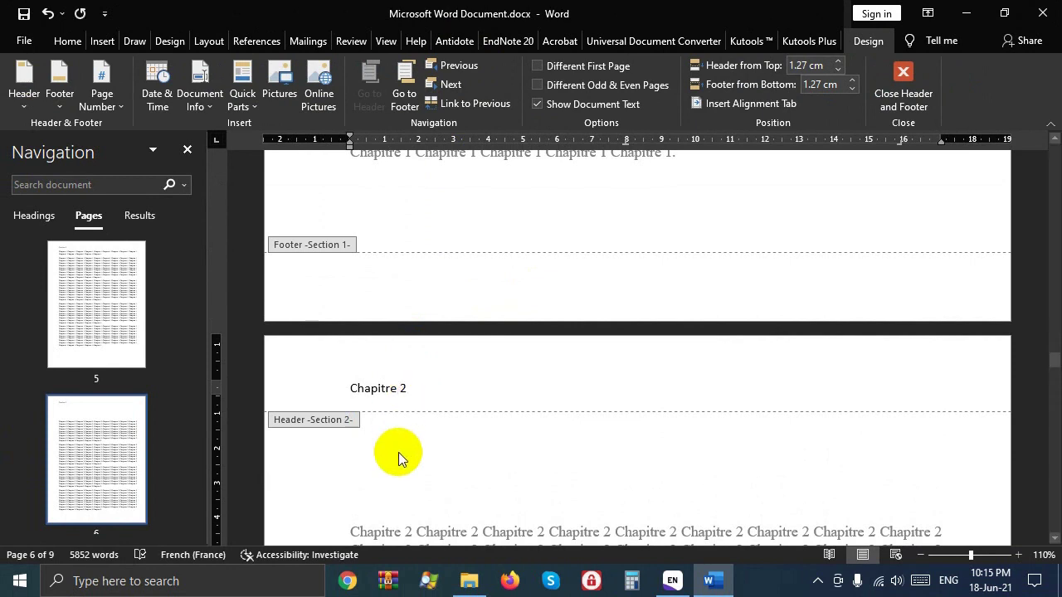
double_click(398, 453)
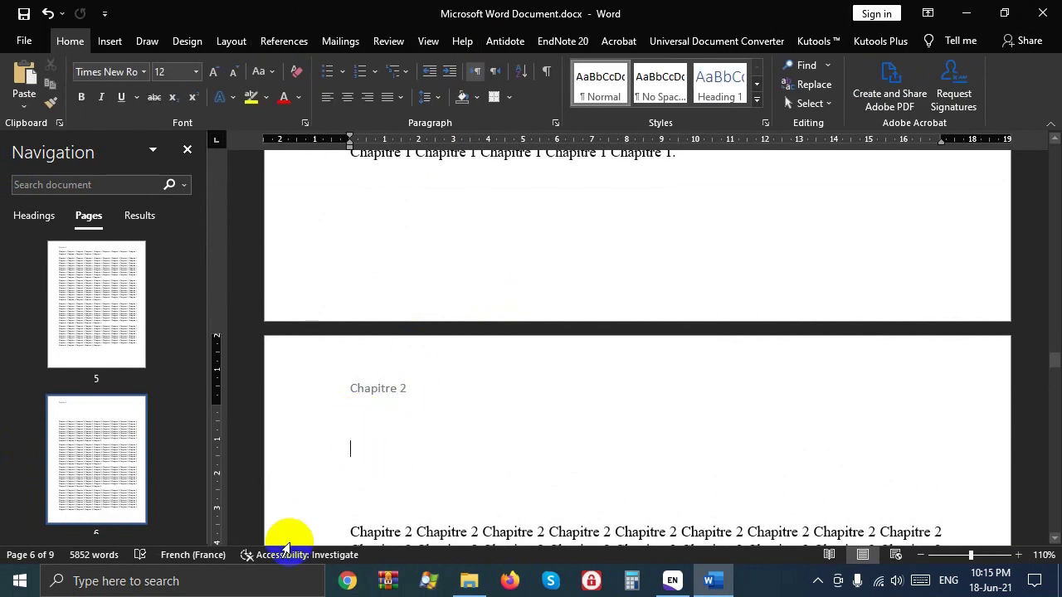
- Delete the blank lines above the Chapitre 2 text
left_click(353, 531)
key("BackSpace")
key("BackSpace")
key("BackSpace")
key("BackSpace")
key("BackSpace")
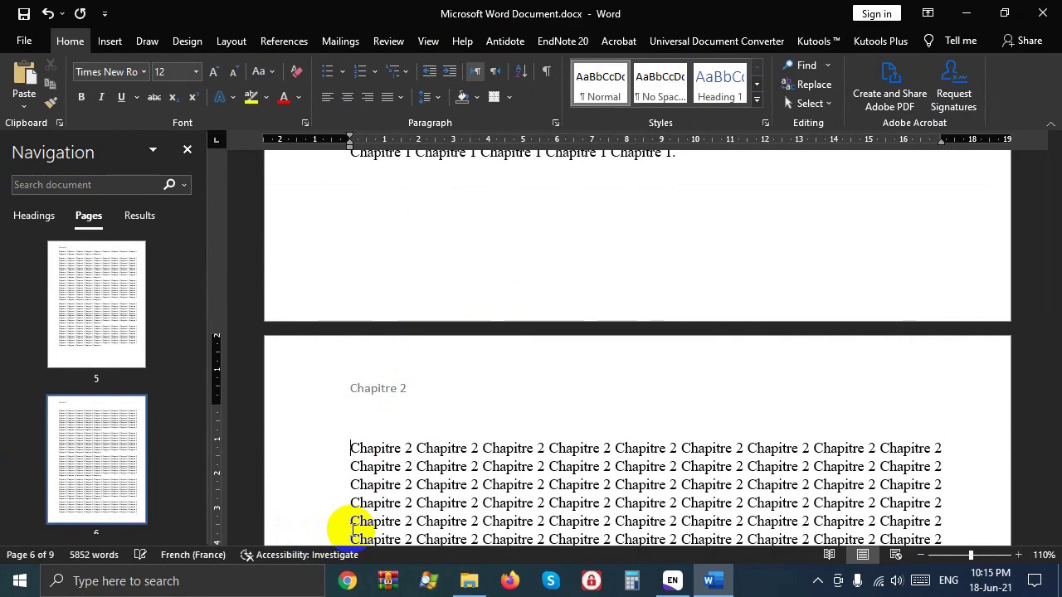
key("BackSpace")
scroll(509, 445, "up", 1)
scroll(509, 446, "up", 8)
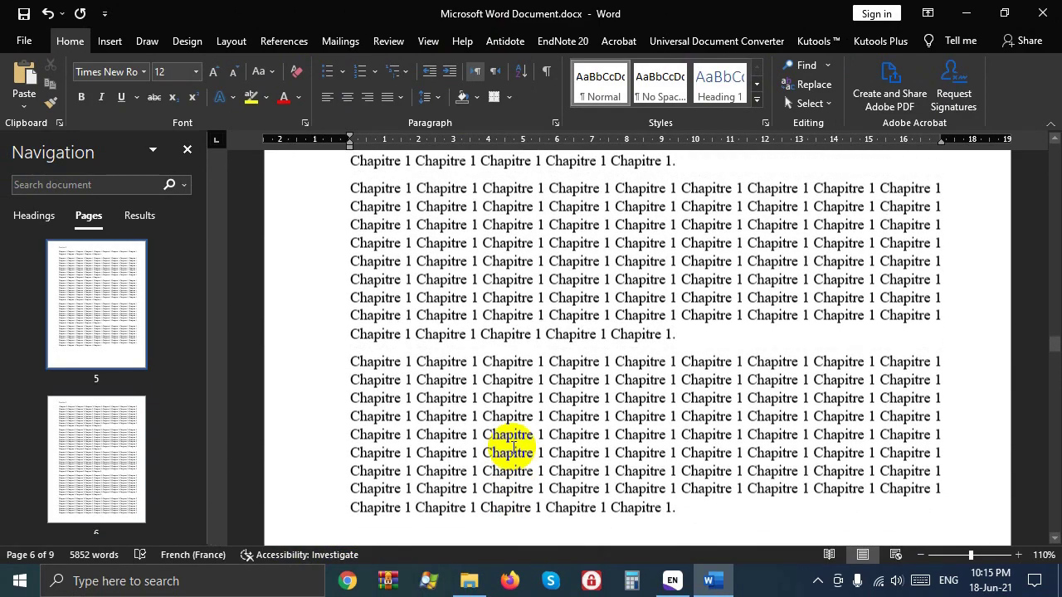
scroll(509, 446, "up", 3)
scroll(509, 445, "up", 4)
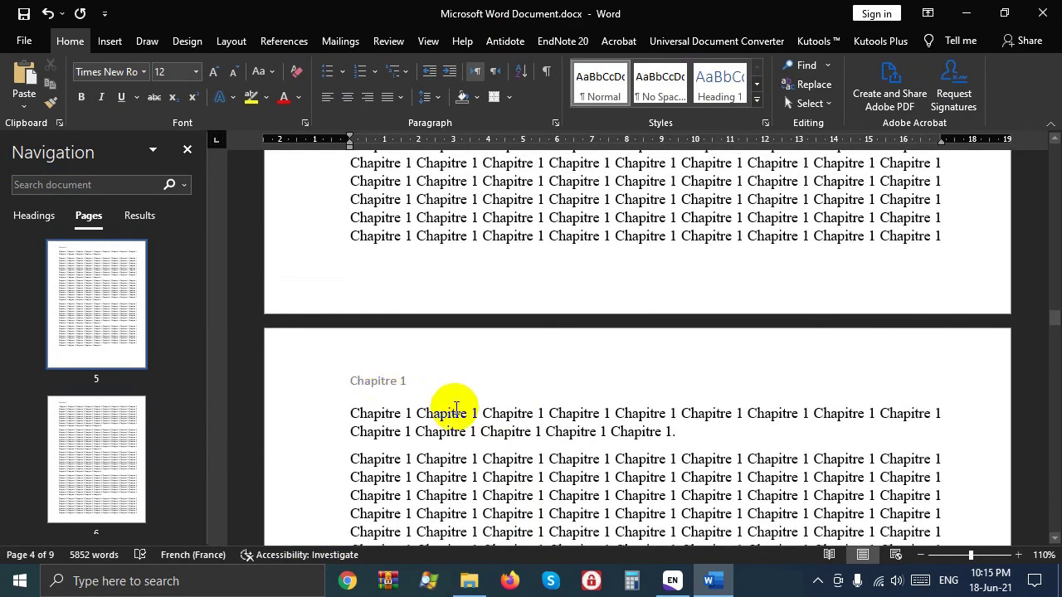
scroll(450, 408, "down", 3)
scroll(456, 413, "down", 2)
scroll(432, 381, "down", 10)
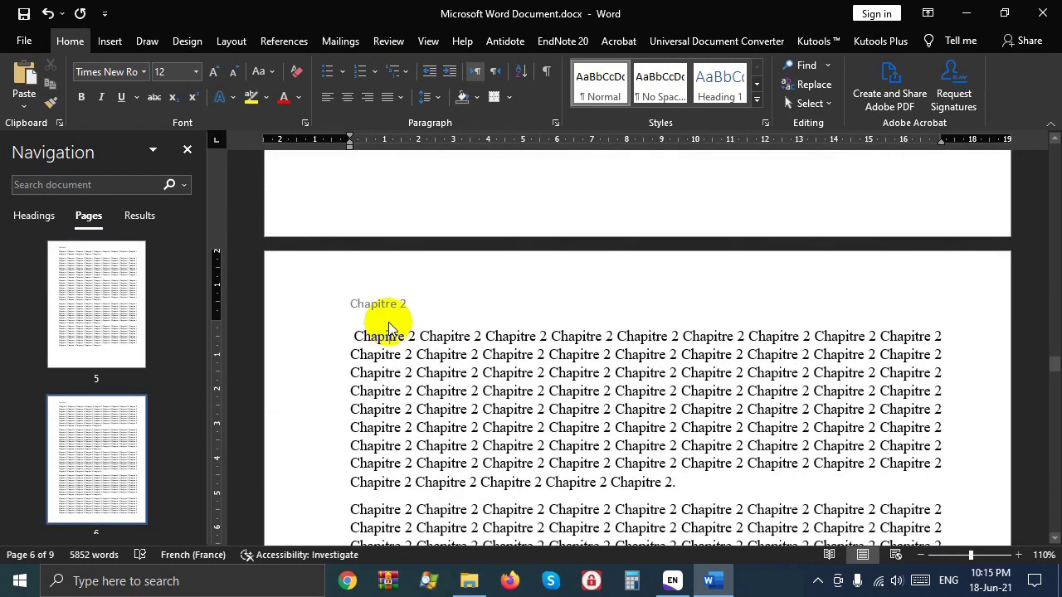
left_click(449, 214)
double_click(449, 214)
scroll(498, 220, "up", 1)
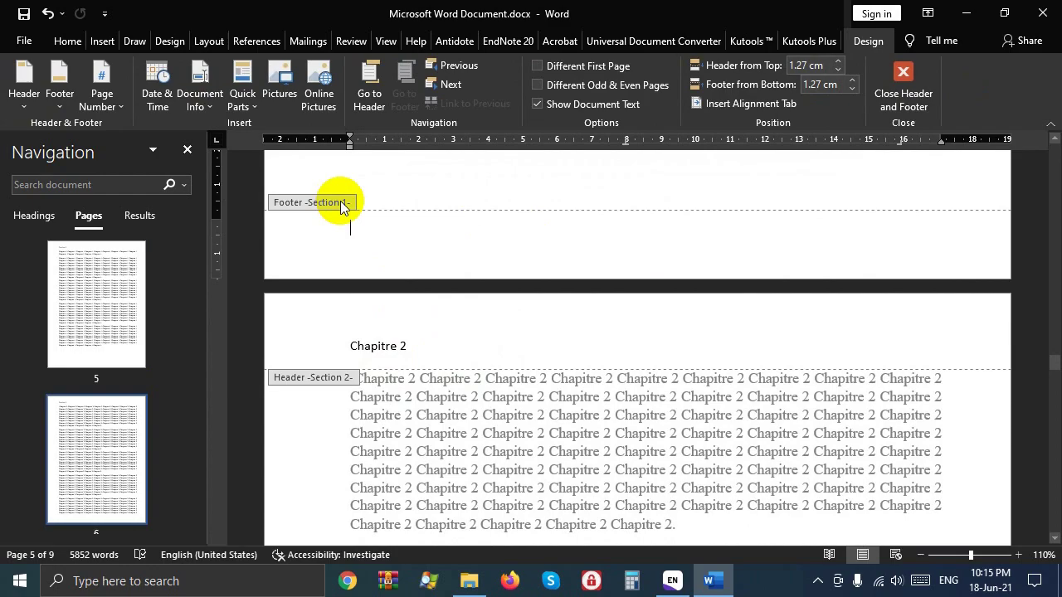
scroll(396, 213, "up", 1)
scroll(390, 210, "up", 5)
scroll(395, 212, "up", 5)
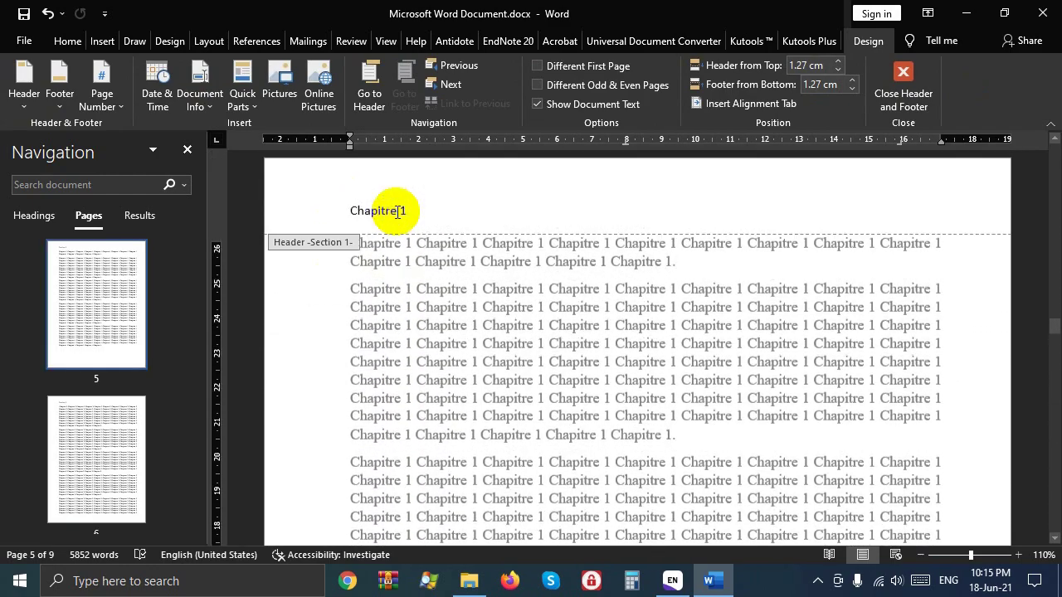
scroll(399, 212, "up", 5)
scroll(397, 214, "up", 5)
scroll(397, 214, "up", 5)
scroll(396, 217, "up", 5)
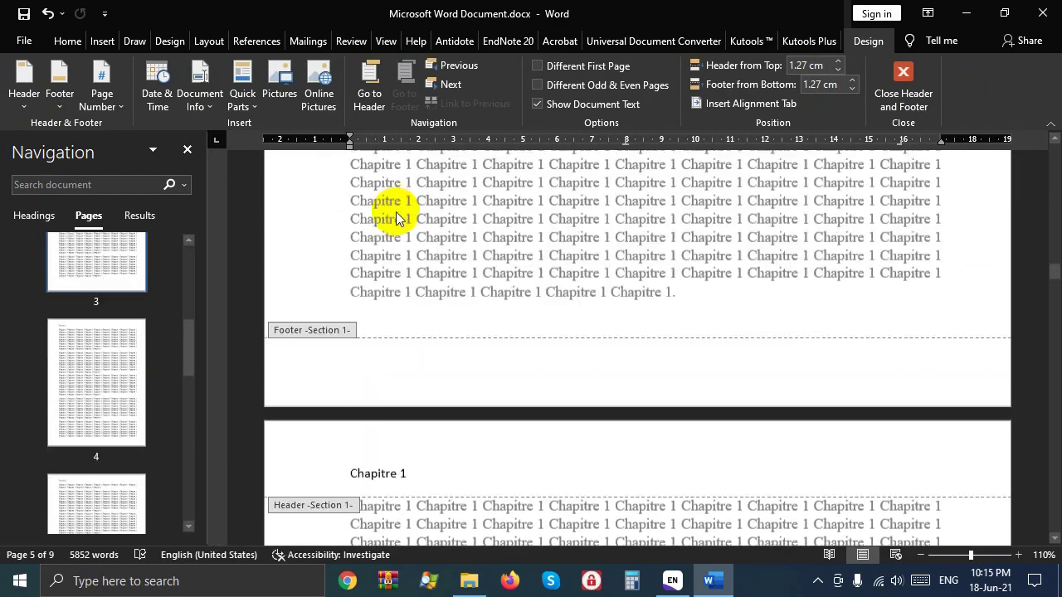
scroll(395, 211, "down", 3)
scroll(394, 208, "down", 5)
scroll(391, 216, "up", 9)
scroll(443, 395, "down", 6)
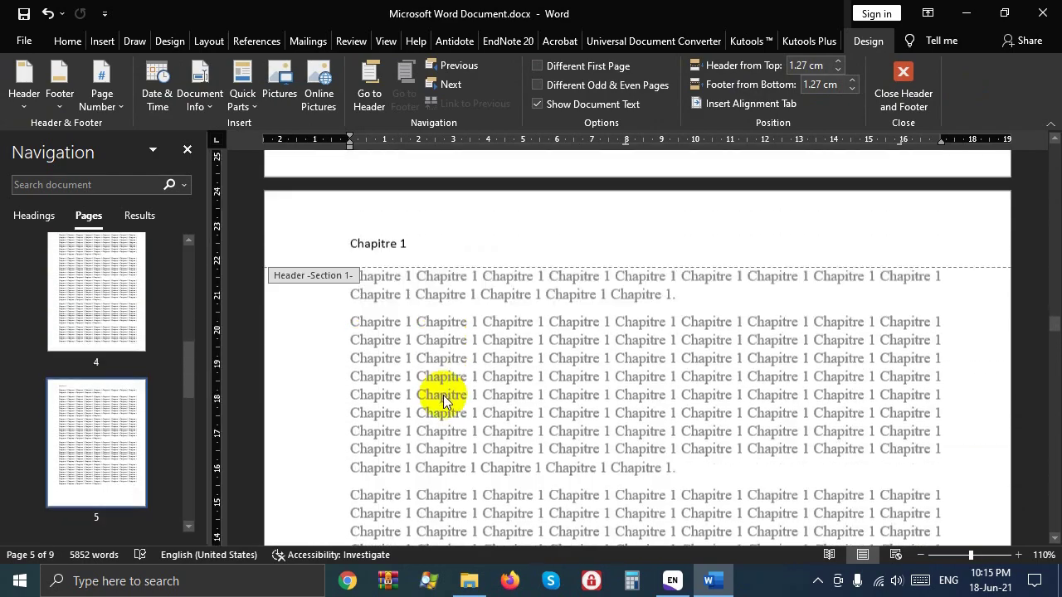
scroll(443, 395, "down", 5)
scroll(440, 391, "down", 5)
scroll(435, 398, "down", 2)
scroll(429, 419, "down", 1)
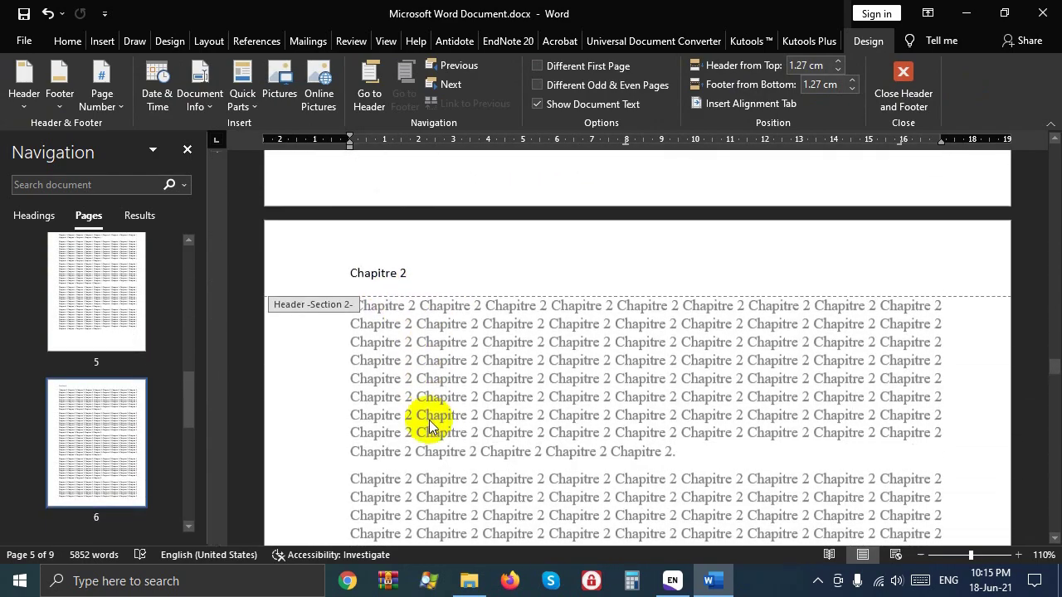
scroll(428, 420, "down", 4)
scroll(429, 420, "down", 6)
scroll(415, 431, "down", 4)
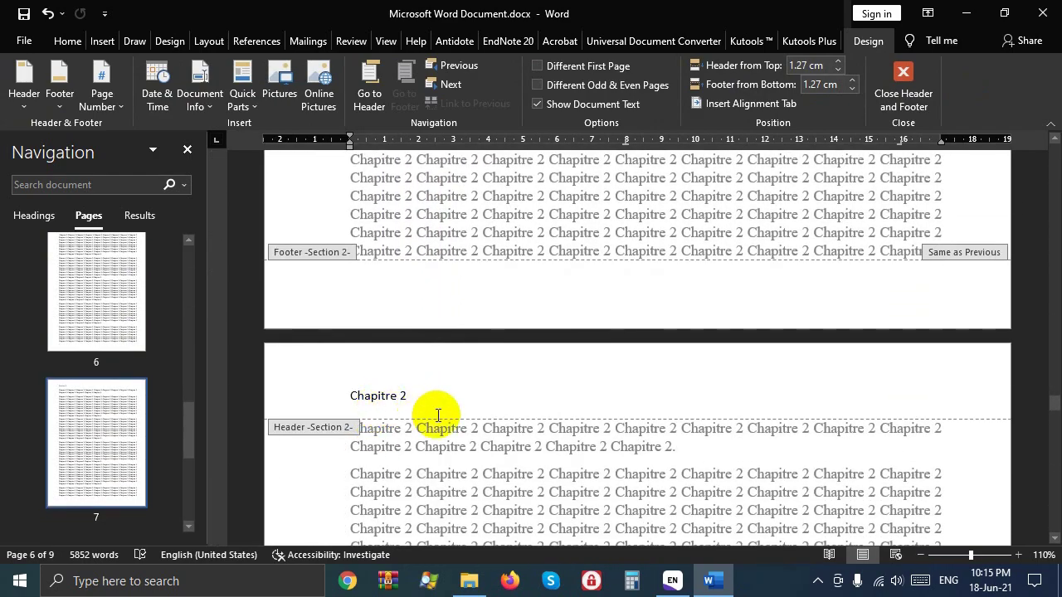
scroll(437, 415, "down", 5)
scroll(437, 415, "down", 5)
scroll(437, 414, "down", 6)
scroll(437, 419, "down", 5)
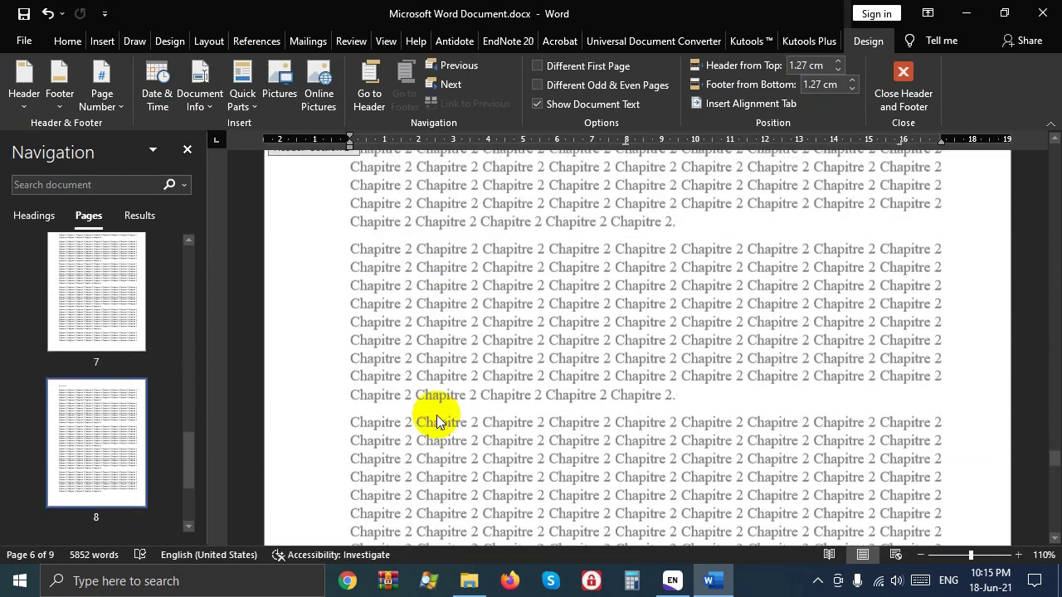
scroll(436, 421, "down", 1)
scroll(436, 422, "down", 5)
scroll(436, 421, "down", 3)
scroll(436, 422, "down", 5)
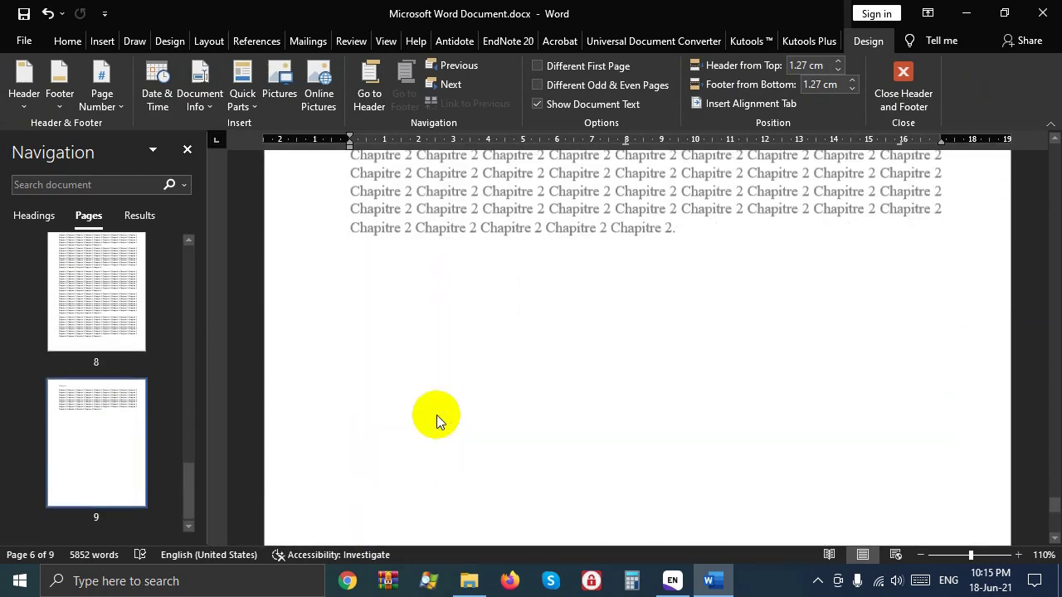
scroll(436, 415, "down", 5)
scroll(479, 328, "down", 3)
scroll(478, 327, "up", 3)
scroll(505, 332, "up", 6)
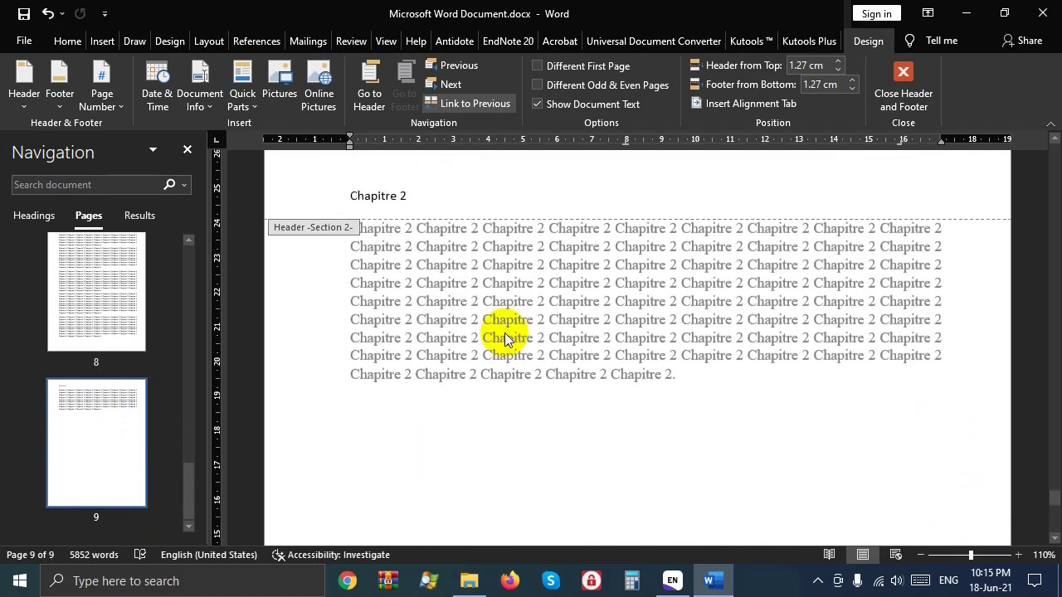
double_click(506, 338)
scroll(545, 362, "up", 3)
scroll(546, 365, "up", 5)
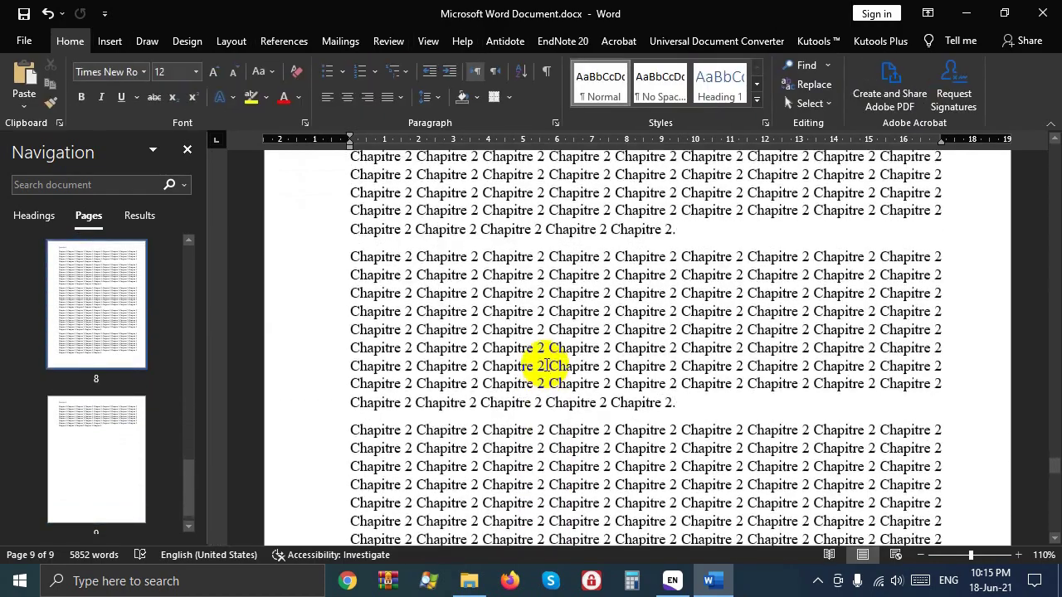
scroll(546, 365, "down", 1)
scroll(546, 365, "down", 3)
scroll(546, 365, "up", 3)
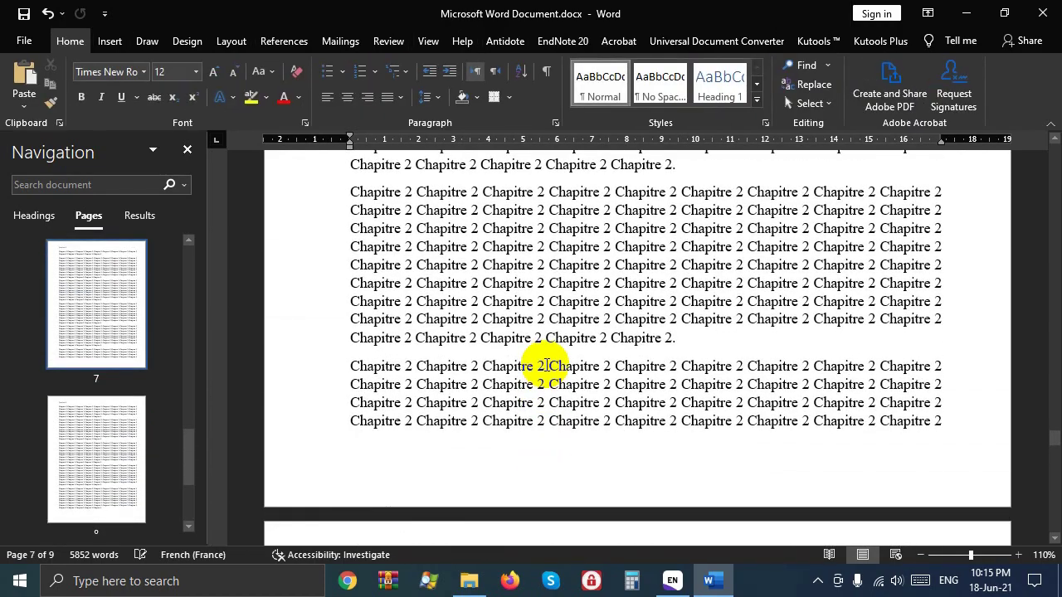
scroll(749, 403, "up", 1)
scroll(749, 404, "up", 3)
scroll(749, 403, "up", 8)
scroll(750, 402, "up", 4)
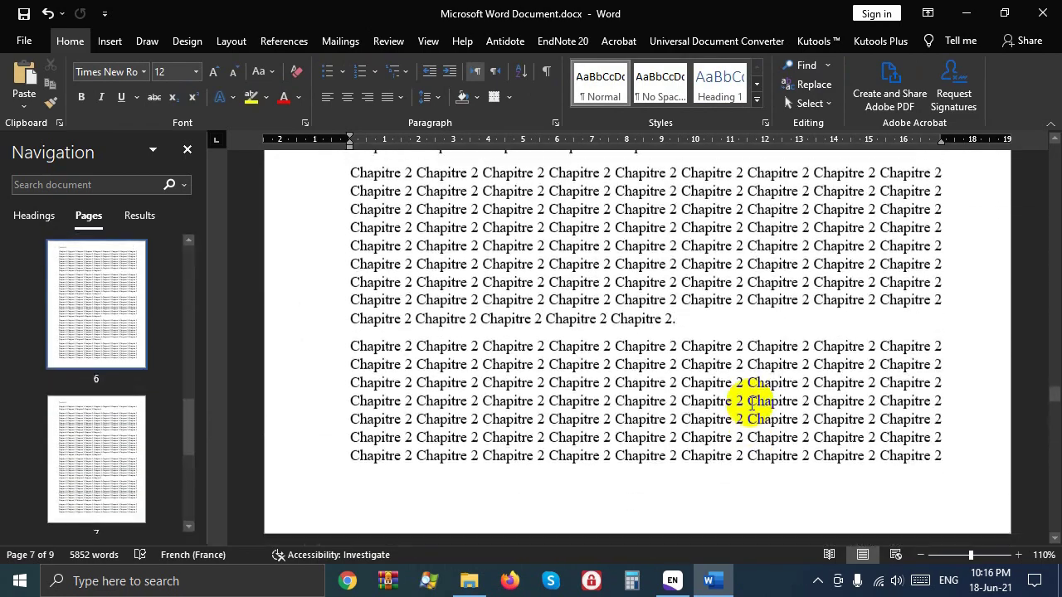
scroll(750, 403, "up", 3)
scroll(751, 402, "up", 3)
scroll(750, 402, "up", 5)
scroll(751, 402, "up", 5)
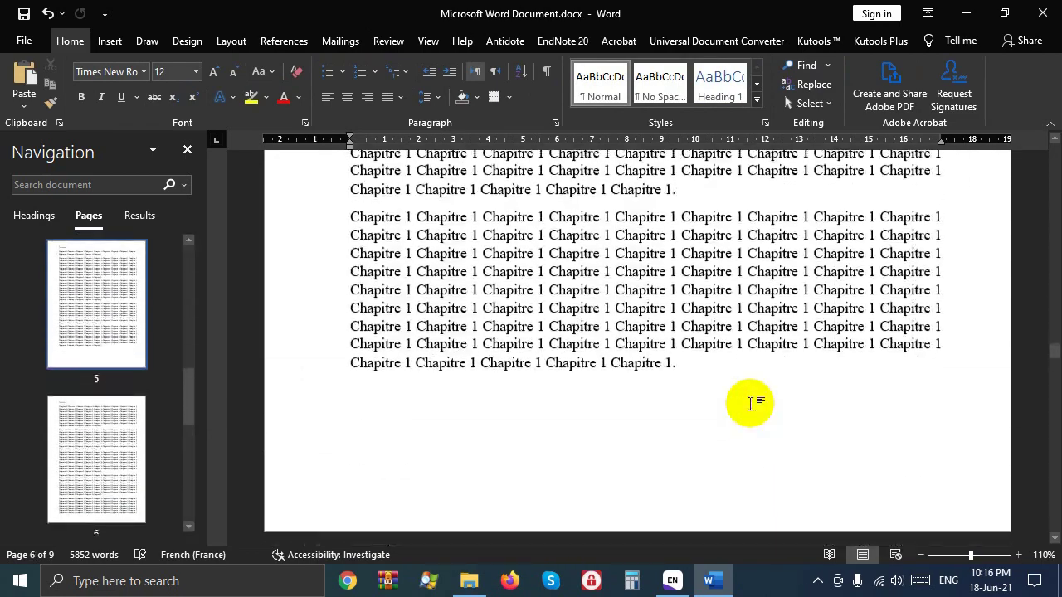
scroll(749, 403, "up", 6)
scroll(749, 403, "up", 7)
scroll(749, 403, "up", 5)
scroll(750, 404, "up", 2)
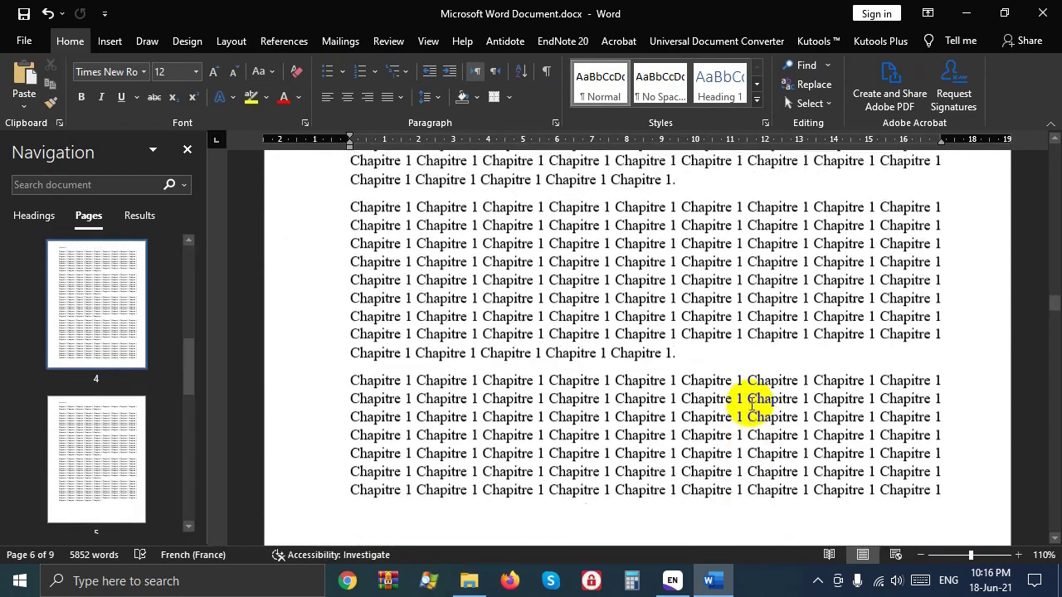
scroll(750, 404, "up", 5)
scroll(750, 404, "up", 5)
scroll(751, 404, "up", 5)
scroll(751, 407, "up", 2)
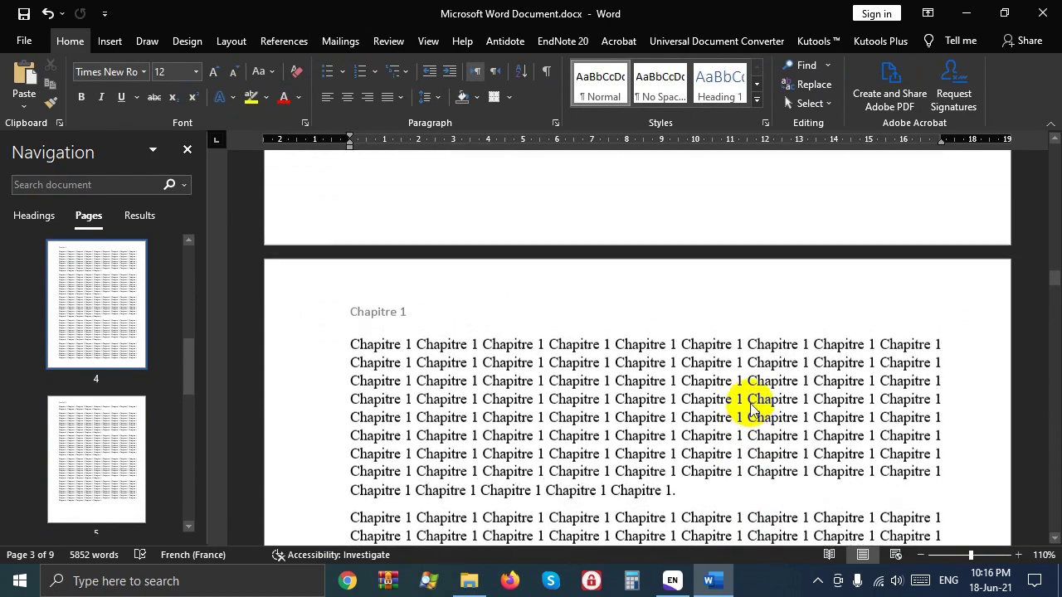
scroll(750, 407, "up", 5)
scroll(749, 403, "up", 5)
- Add Numéro normal 3 page numbers at the bottom right of every page
left_click_drag(1051, 265, 1055, 151)
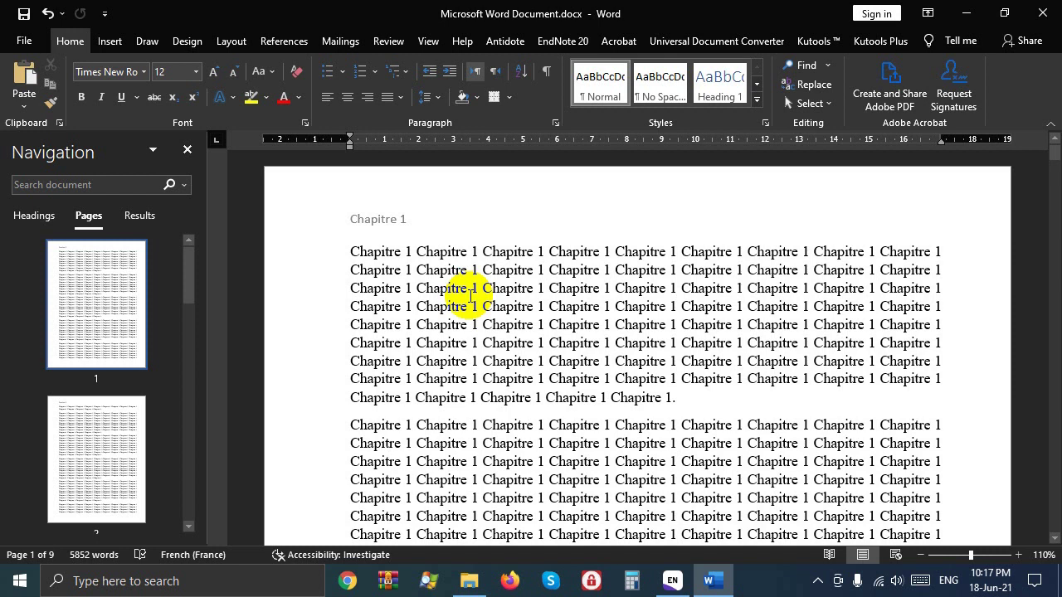
left_click(107, 41)
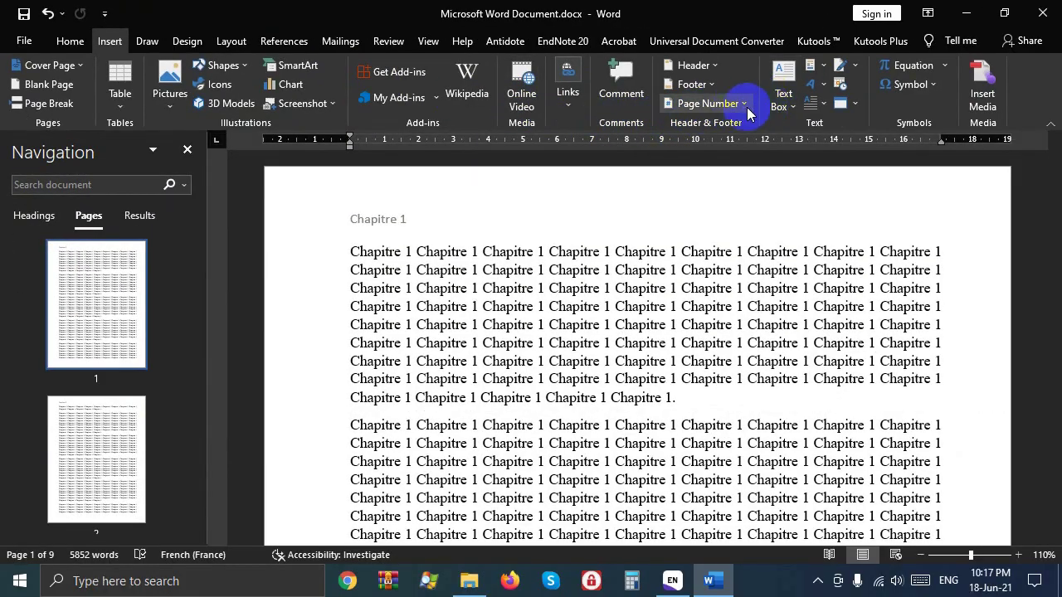
left_click(735, 110)
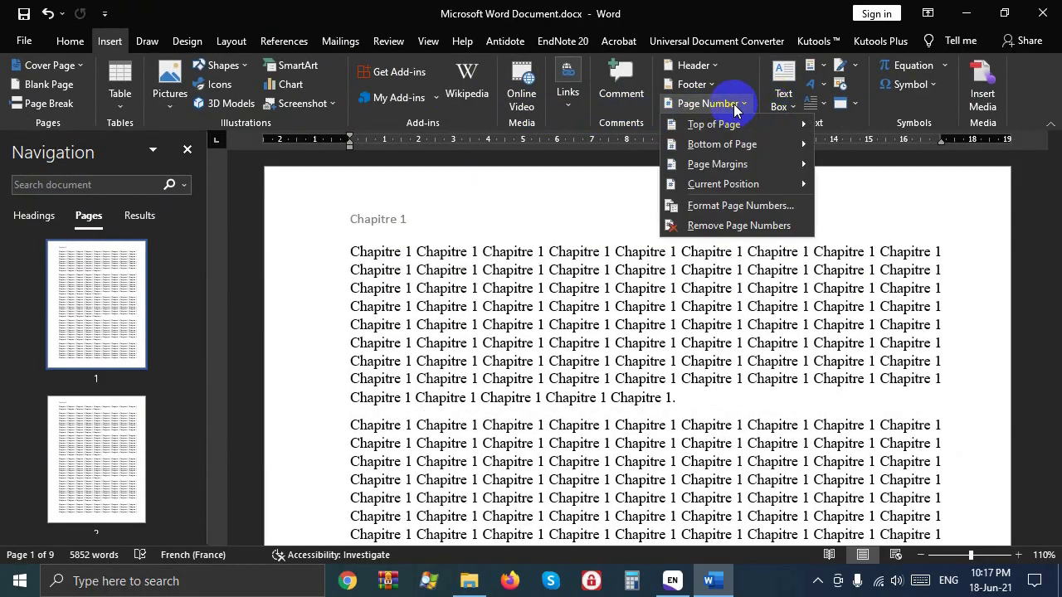
mouse_move(722, 145)
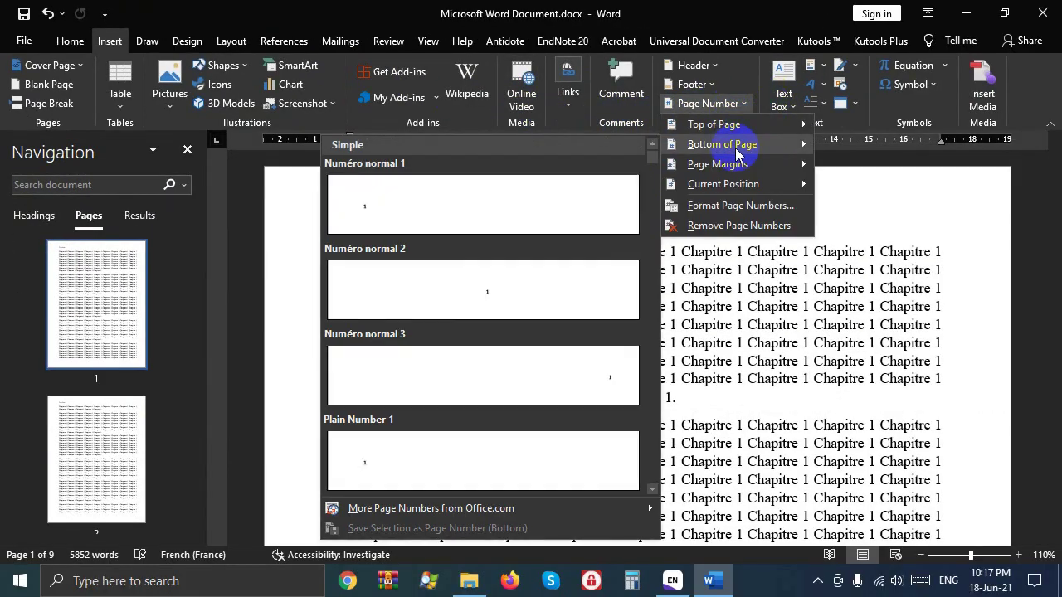
left_click(594, 361)
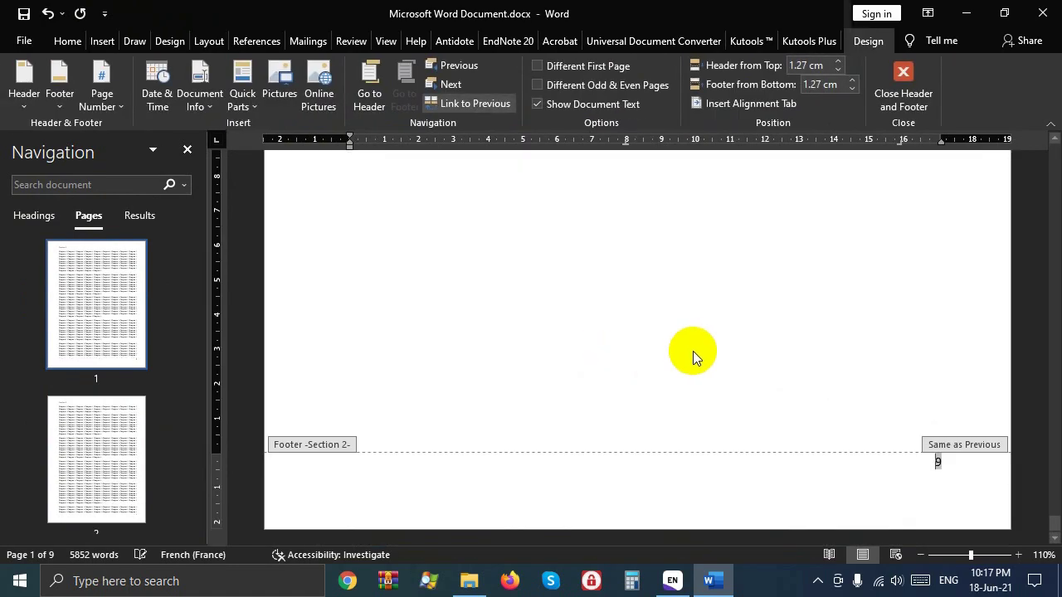
double_click(719, 324)
- Scroll from the document top down to the end of page 5 with footer number 5
scroll(750, 315, "up", 3)
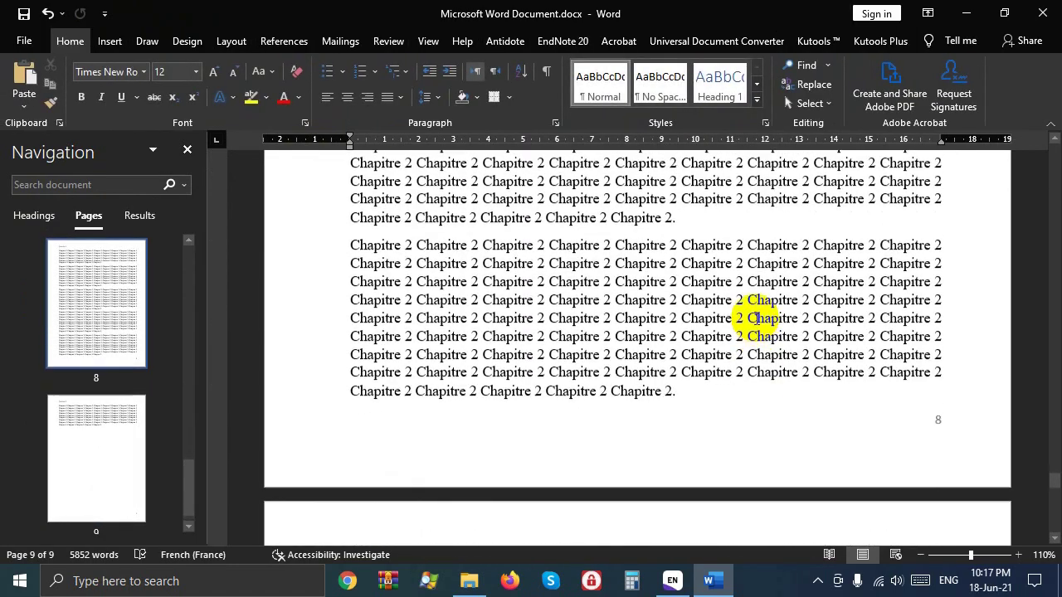
scroll(755, 315, "up", 2)
left_click_drag(1051, 465, 1050, 116)
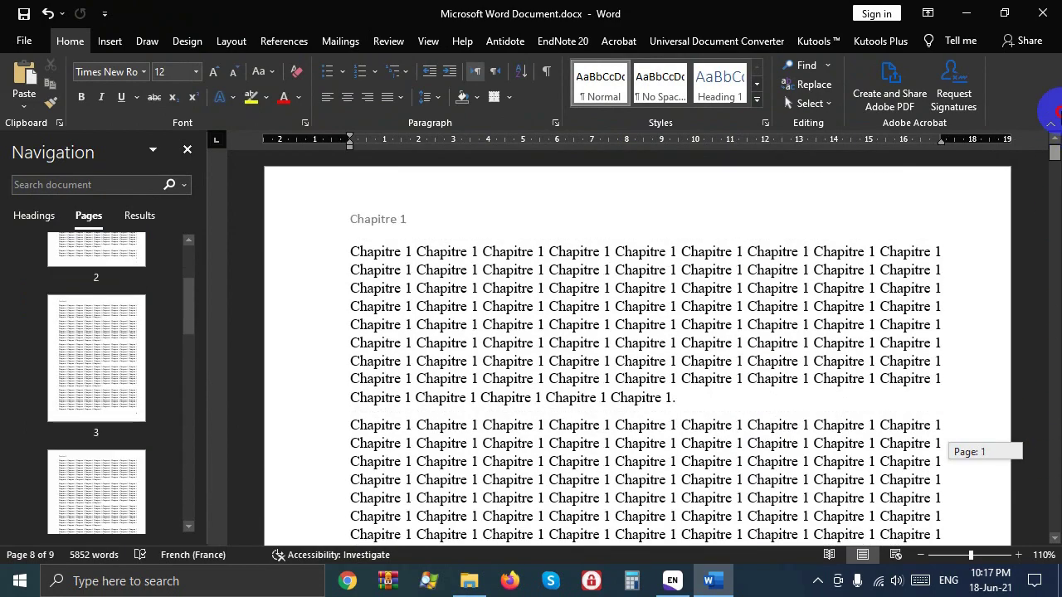
scroll(912, 266, "down", 3)
scroll(907, 277, "down", 2)
scroll(908, 274, "down", 5)
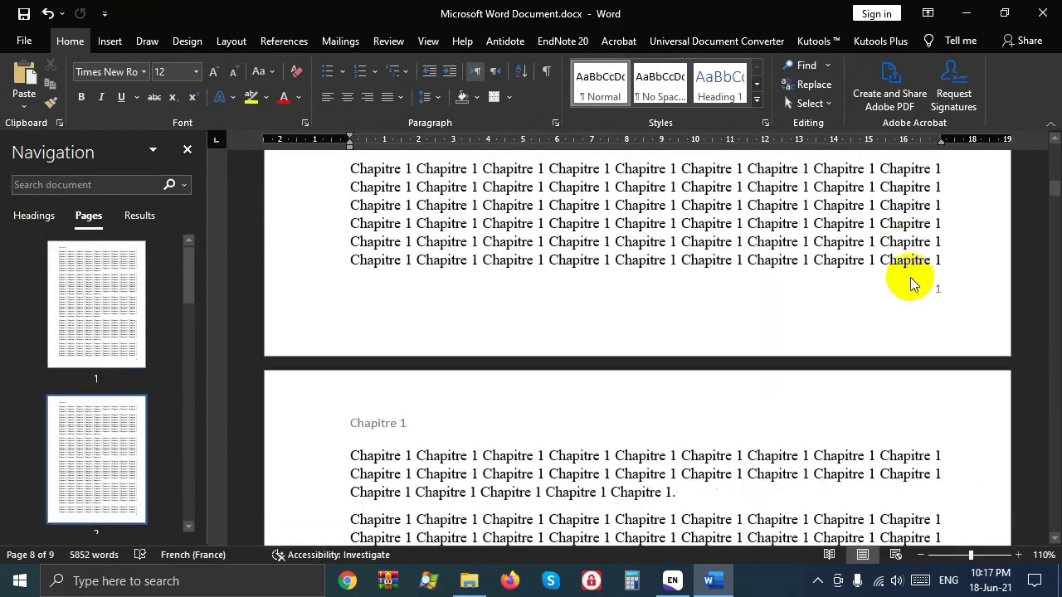
scroll(912, 282, "down", 1)
scroll(952, 314, "down", 5)
scroll(951, 314, "down", 5)
scroll(951, 314, "down", 5)
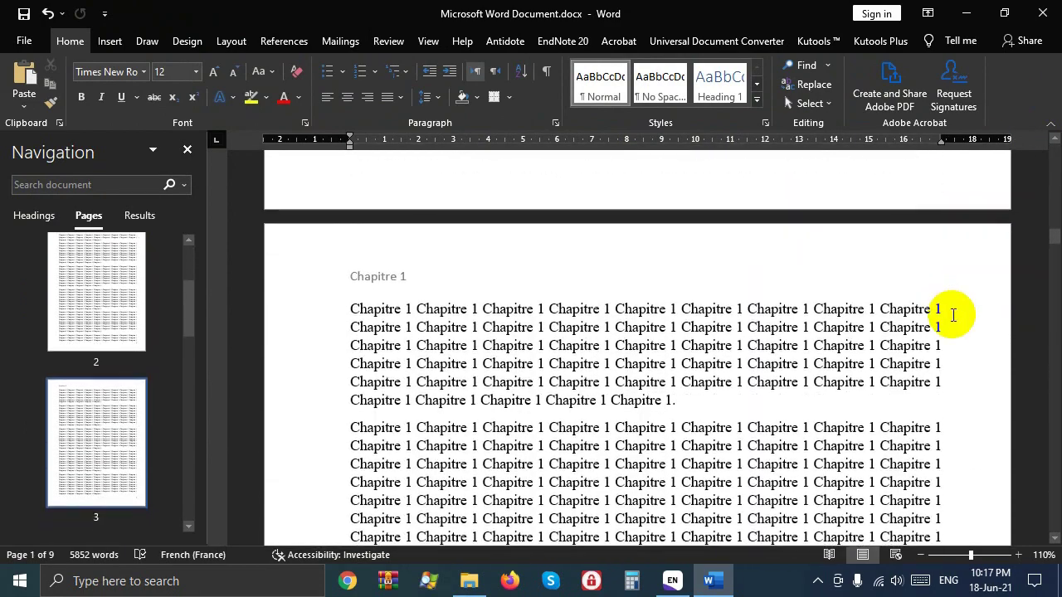
scroll(952, 315, "down", 5)
scroll(951, 315, "down", 5)
scroll(948, 312, "down", 5)
scroll(978, 311, "down", 5)
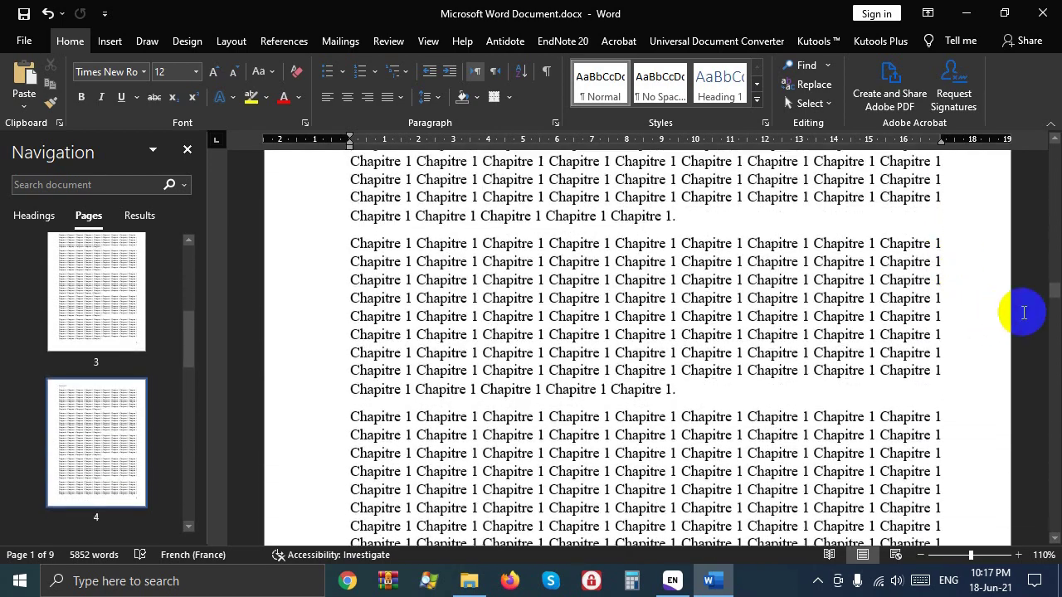
left_click_drag(1053, 290, 1053, 369)
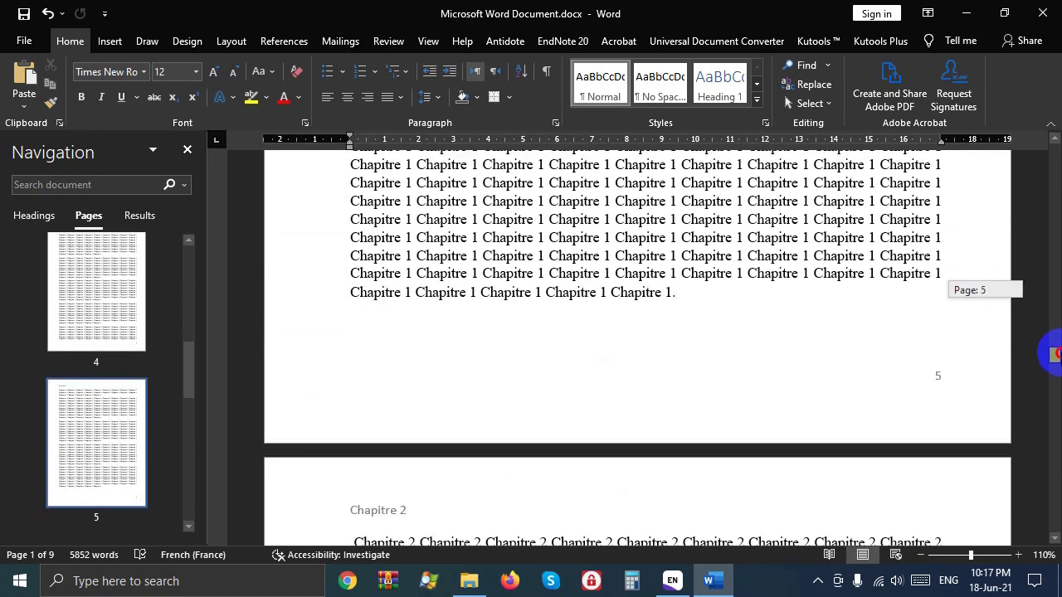
scroll(910, 341, "up", 5)
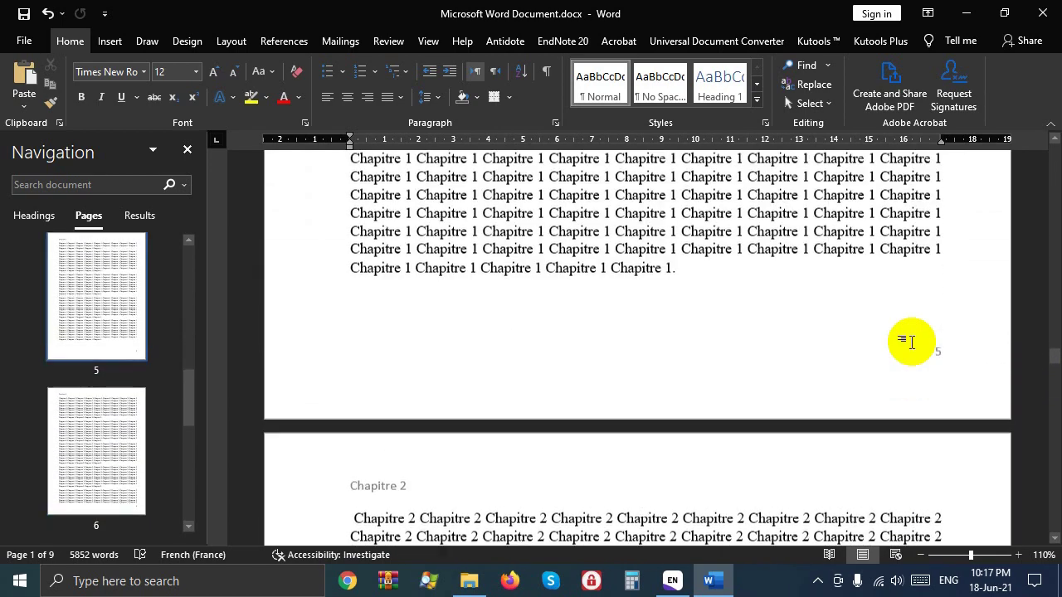
scroll(910, 341, "down", 5)
scroll(911, 340, "down", 2)
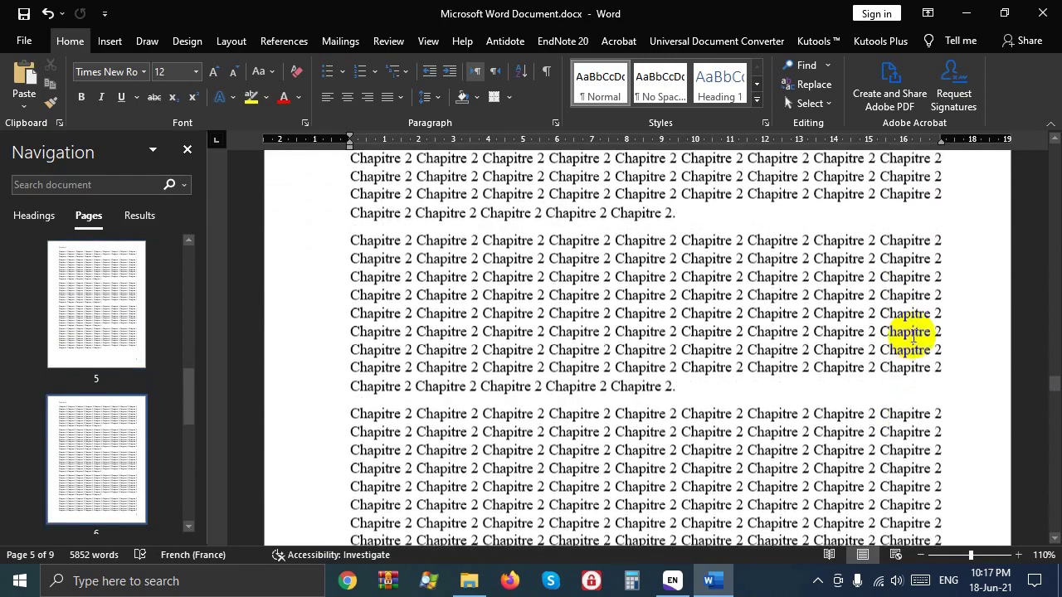
scroll(912, 337, "up", 2)
scroll(912, 336, "up", 5)
scroll(910, 331, "up", 1)
scroll(863, 417, "down", 2)
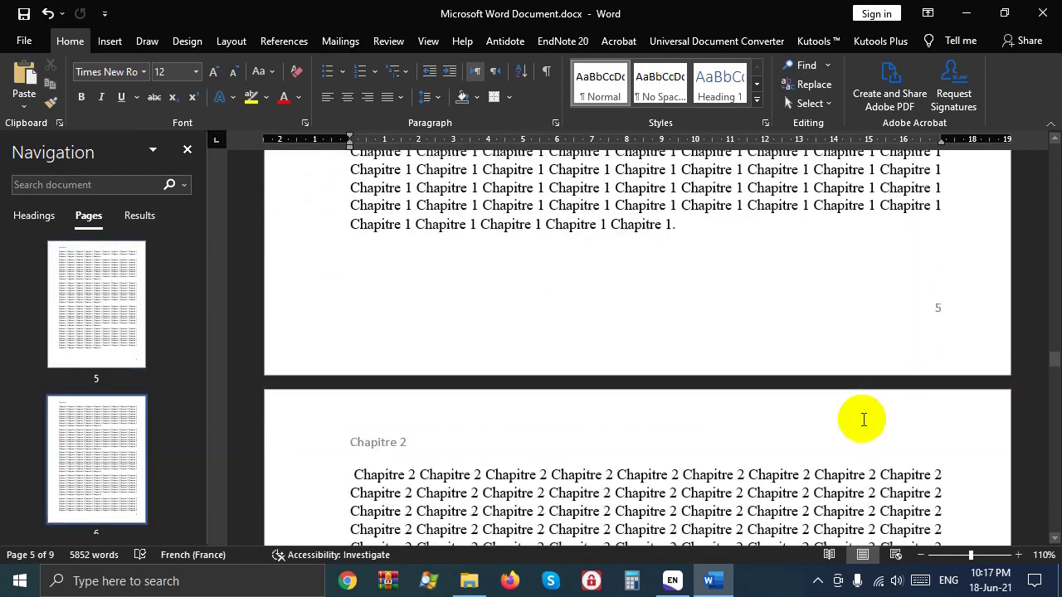
scroll(863, 419, "down", 2)
scroll(862, 419, "up", 3)
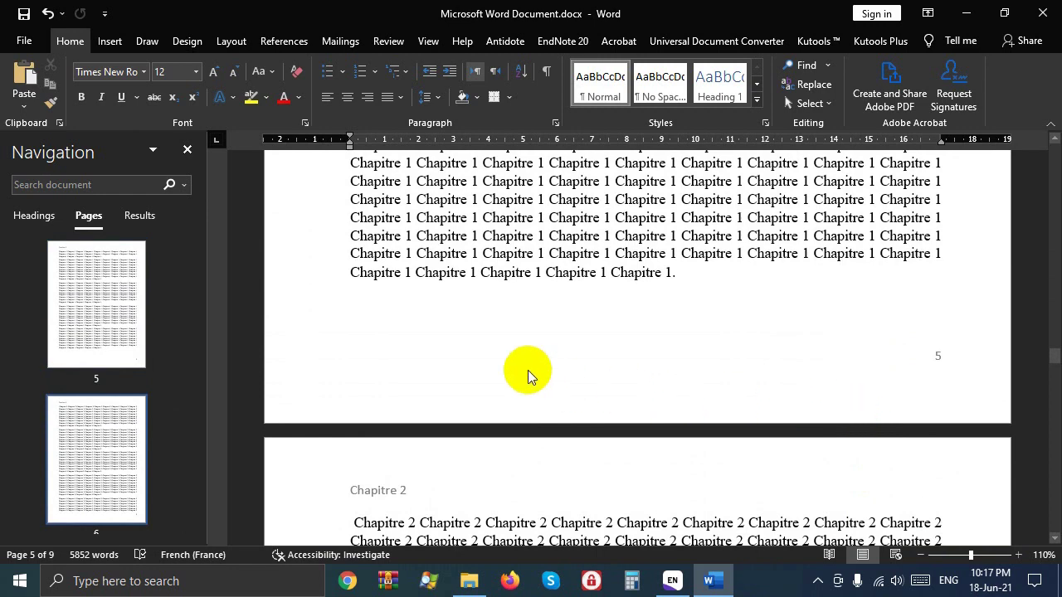
double_click(575, 454)
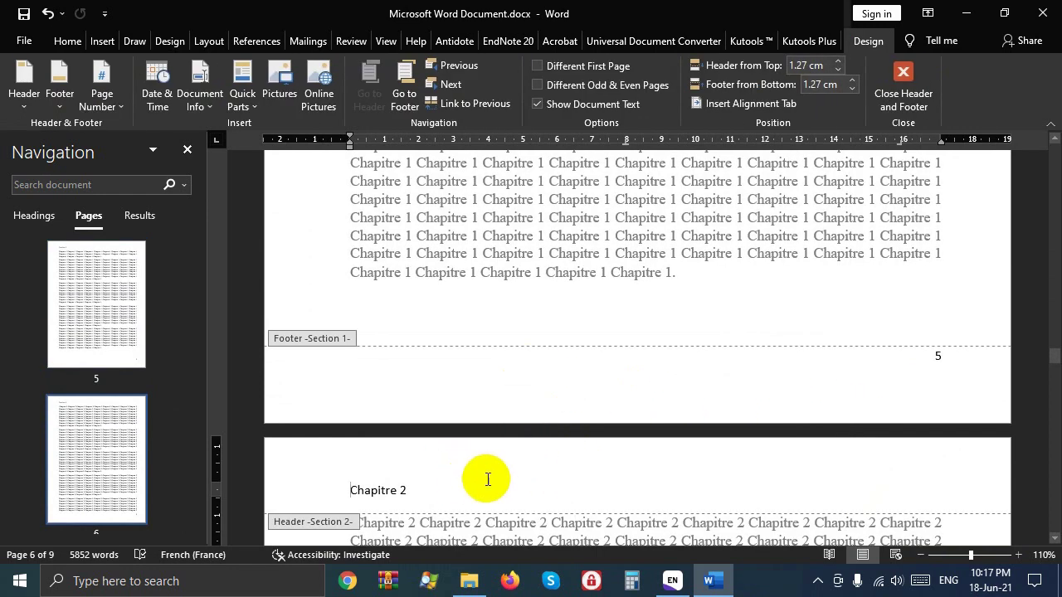
left_click(378, 489)
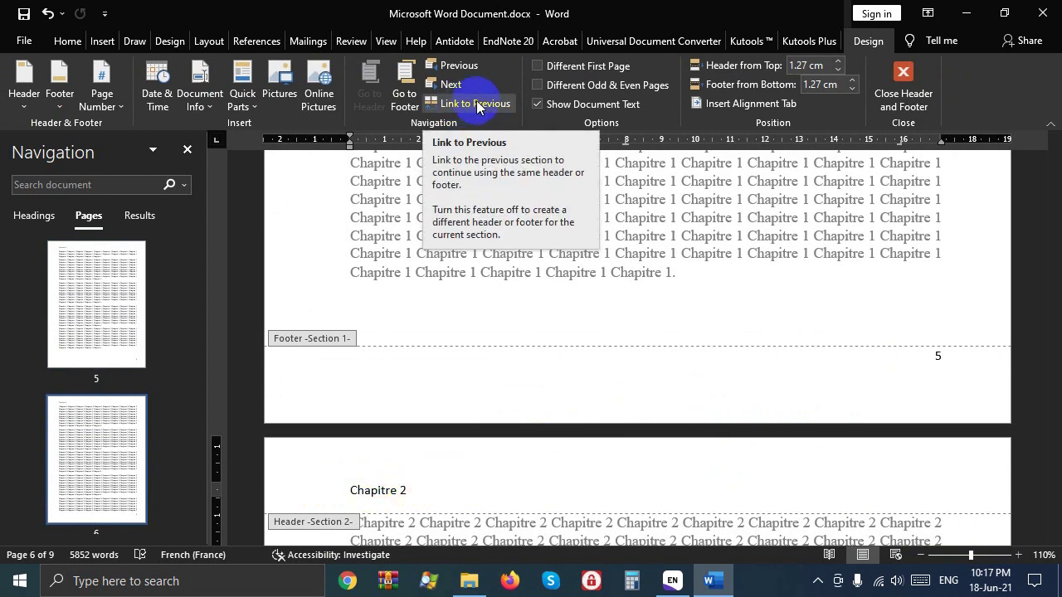
scroll(603, 368, "down", 1)
scroll(603, 368, "down", 6)
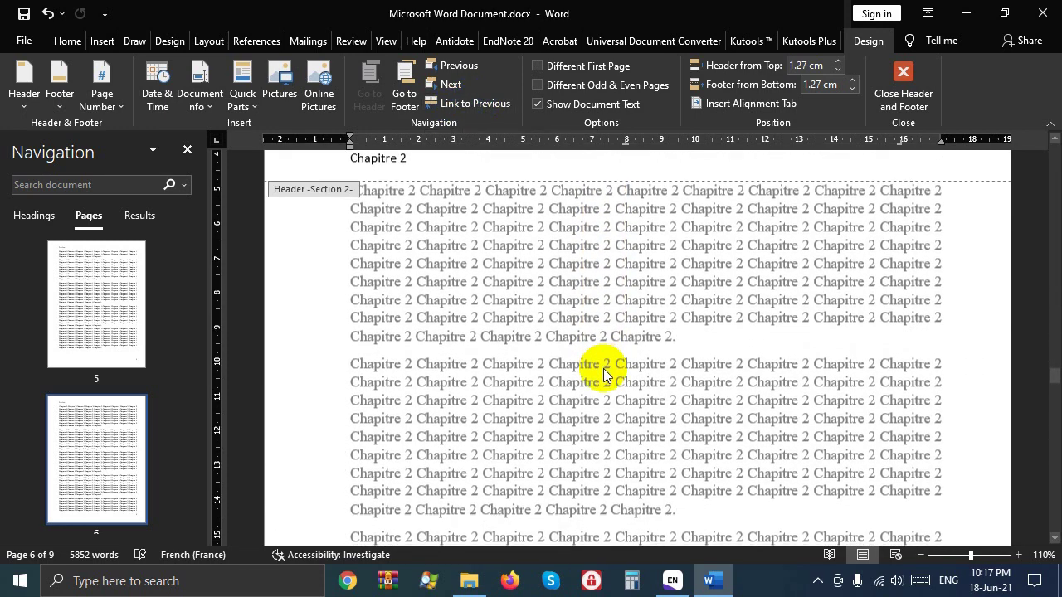
scroll(603, 368, "down", 4)
scroll(603, 368, "down", 8)
left_click(588, 371)
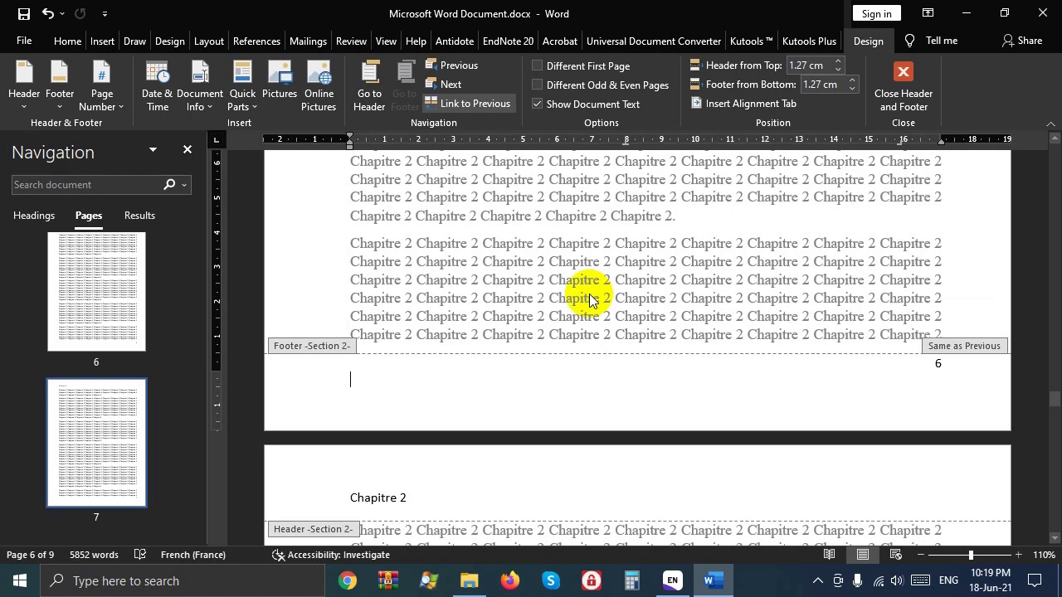
double_click(552, 300)
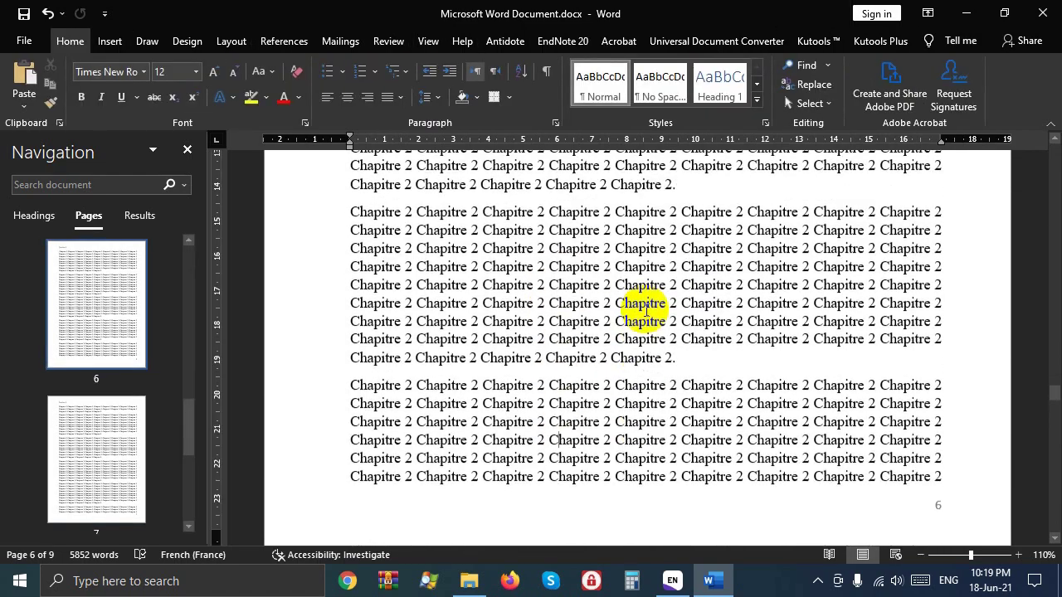
scroll(645, 315, "down", 3)
scroll(645, 315, "up", 5)
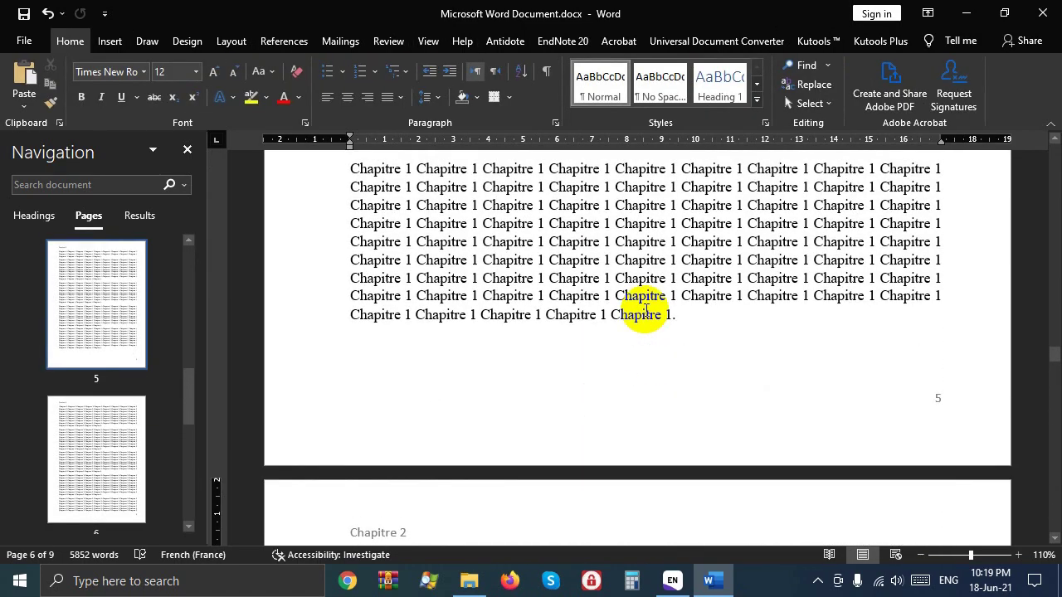
scroll(796, 320, "up", 1)
scroll(802, 317, "down", 1)
scroll(802, 317, "down", 5)
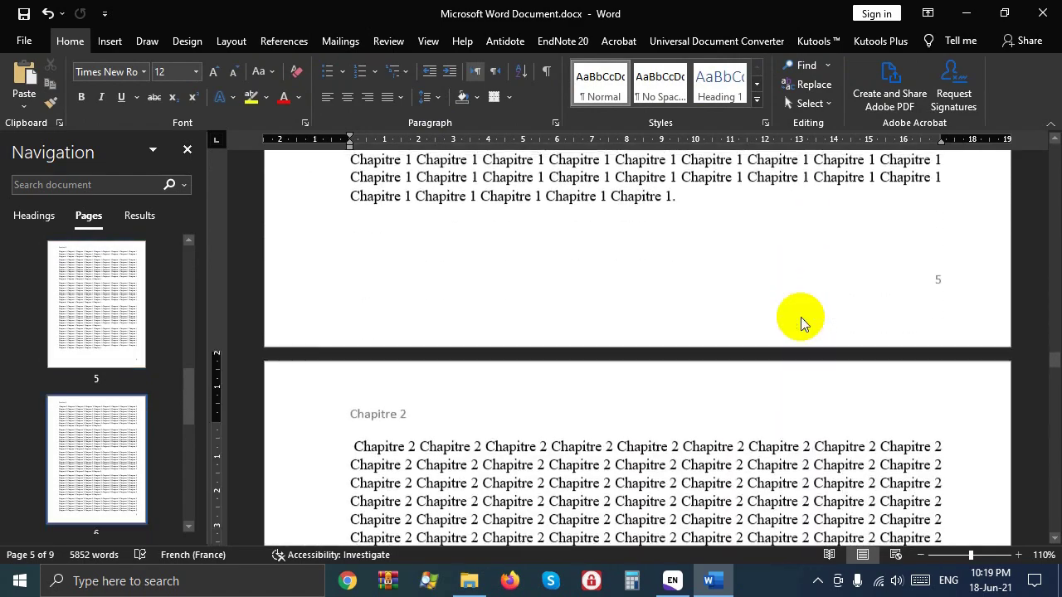
scroll(802, 317, "up", 1)
- Insert a page break with Ctrl+Enter after the last Chapitre 1 sentence
scroll(746, 324, "up", 1)
left_click(697, 331)
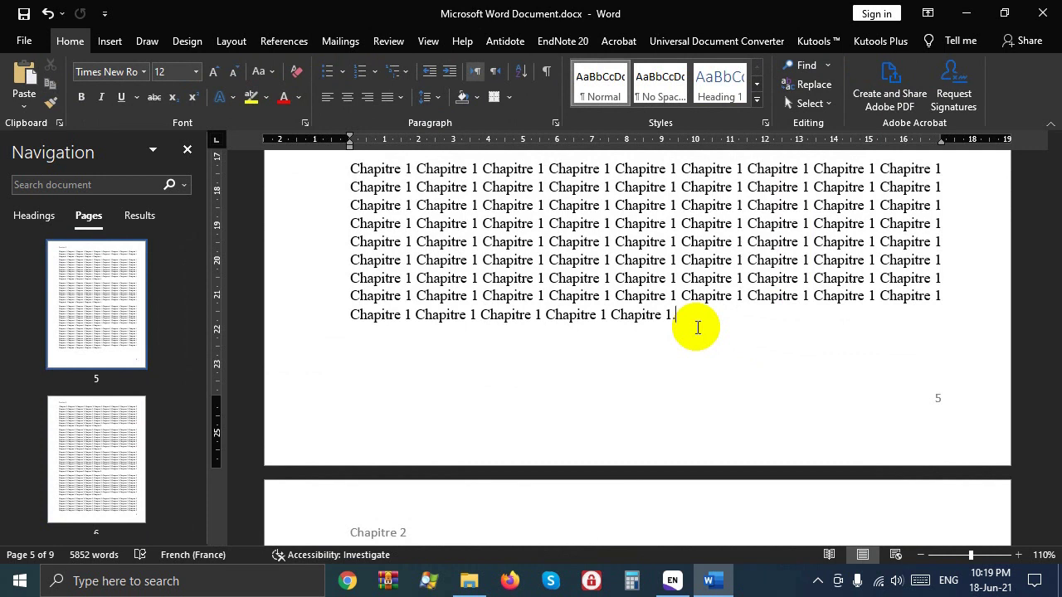
key("ctrl+Return")
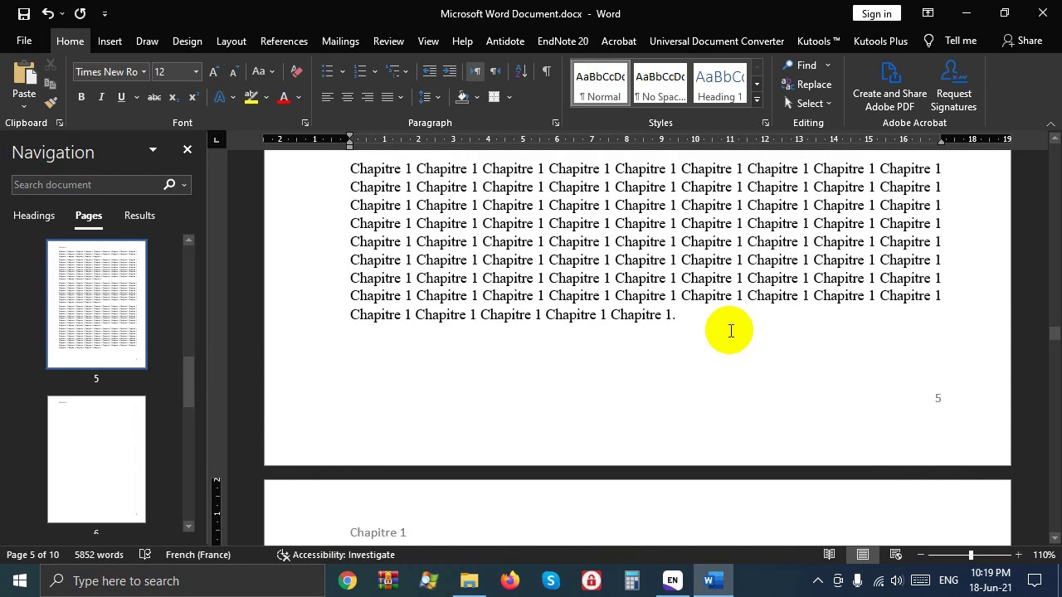
scroll(729, 330, "down", 1)
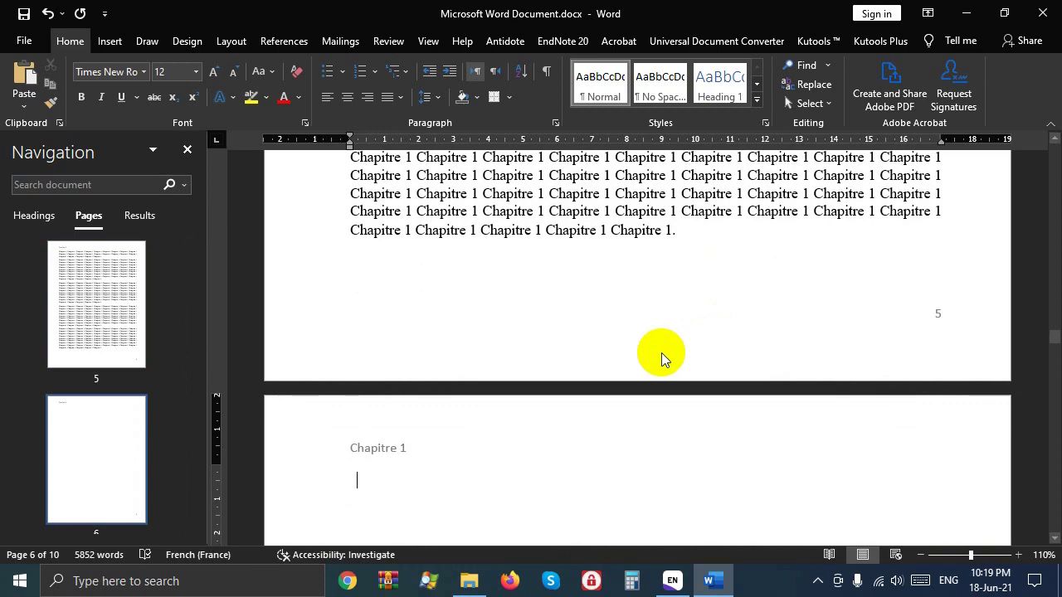
- Reopen header and footer editing on the new blank page 6
double_click(555, 337)
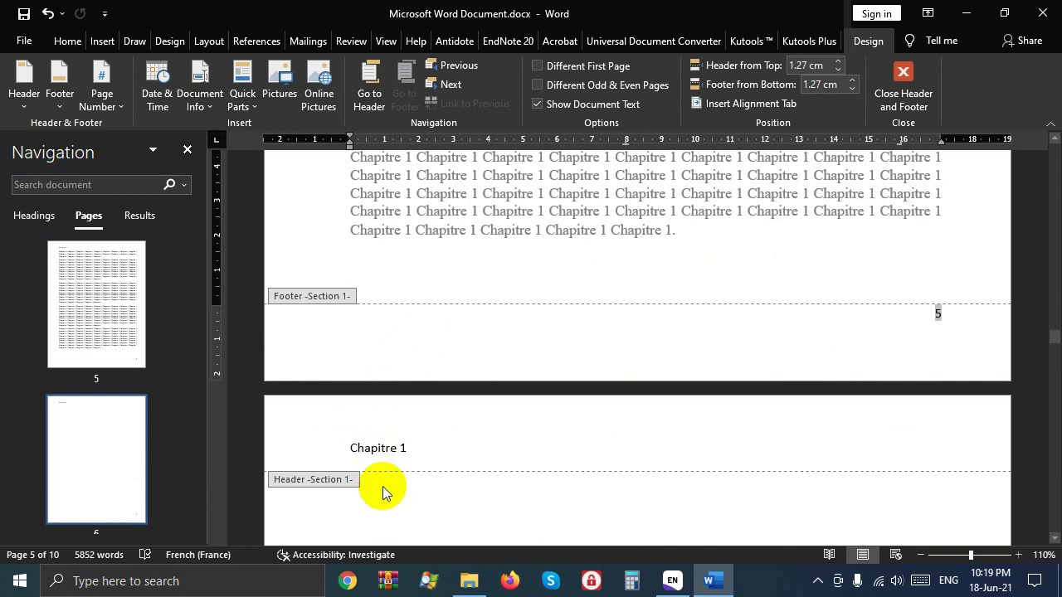
scroll(383, 486, "down", 3)
scroll(444, 385, "up", 3)
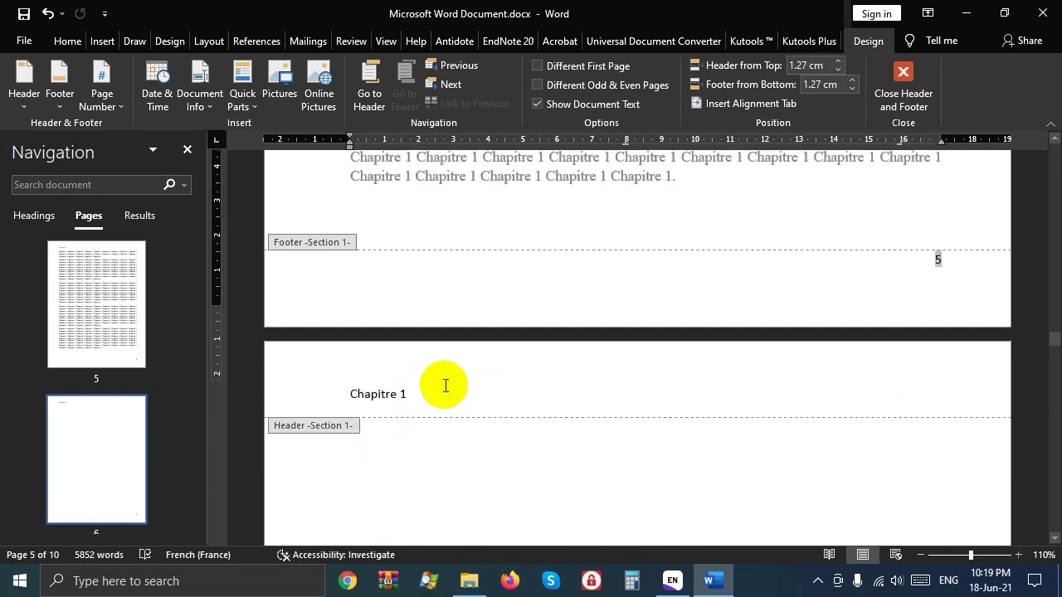
scroll(393, 394, "down", 4)
scroll(393, 394, "down", 5)
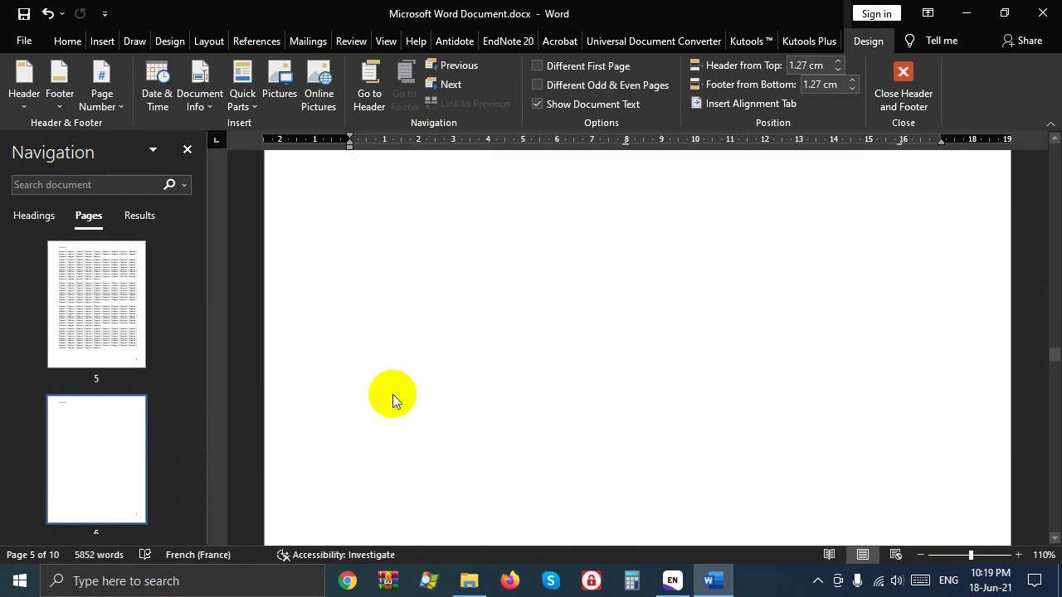
scroll(392, 393, "down", 6)
scroll(392, 394, "down", 2)
scroll(392, 394, "down", 2)
scroll(436, 365, "up", 3)
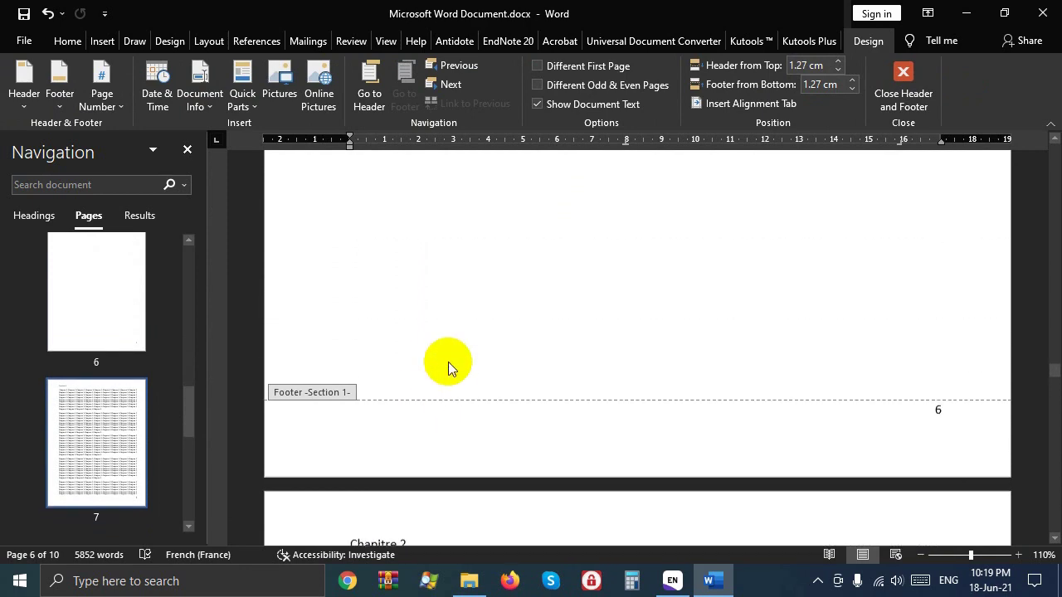
scroll(447, 363, "up", 6)
scroll(447, 363, "up", 7)
scroll(448, 363, "up", 1)
scroll(448, 362, "up", 4)
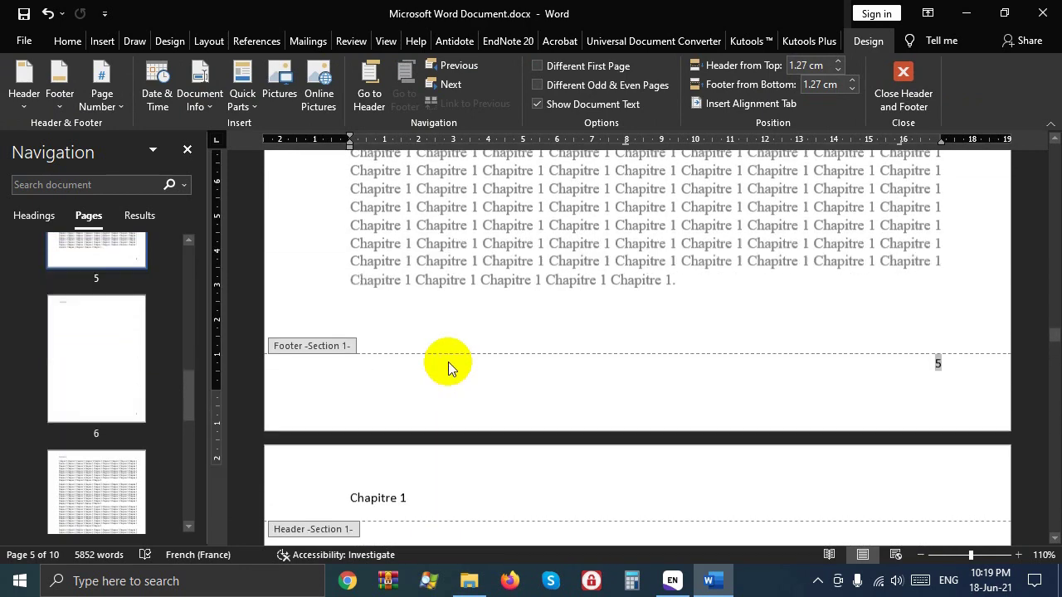
scroll(448, 362, "up", 1)
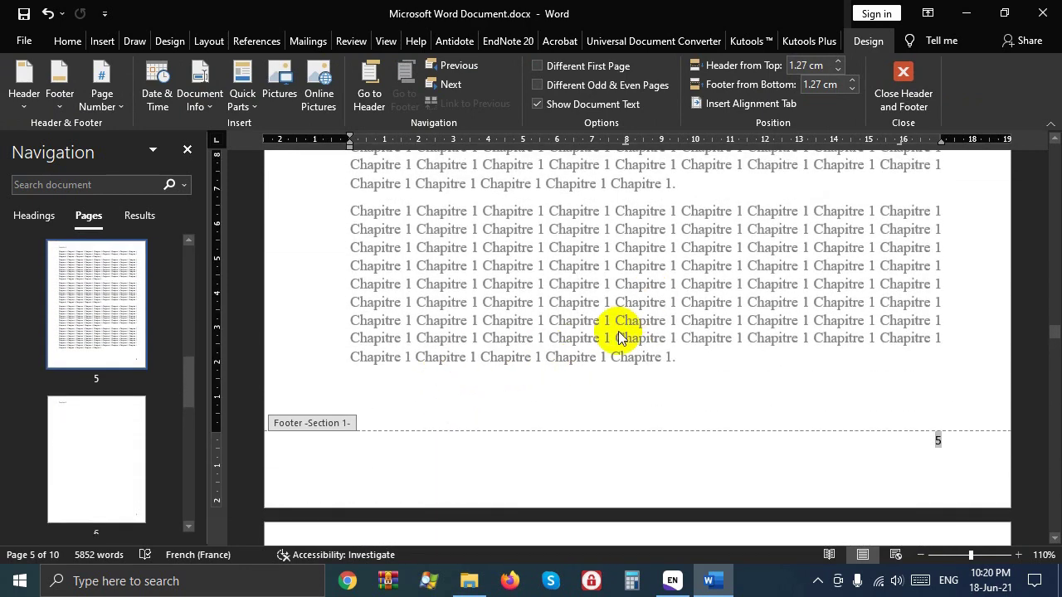
scroll(536, 412, "down", 1)
scroll(536, 412, "down", 4)
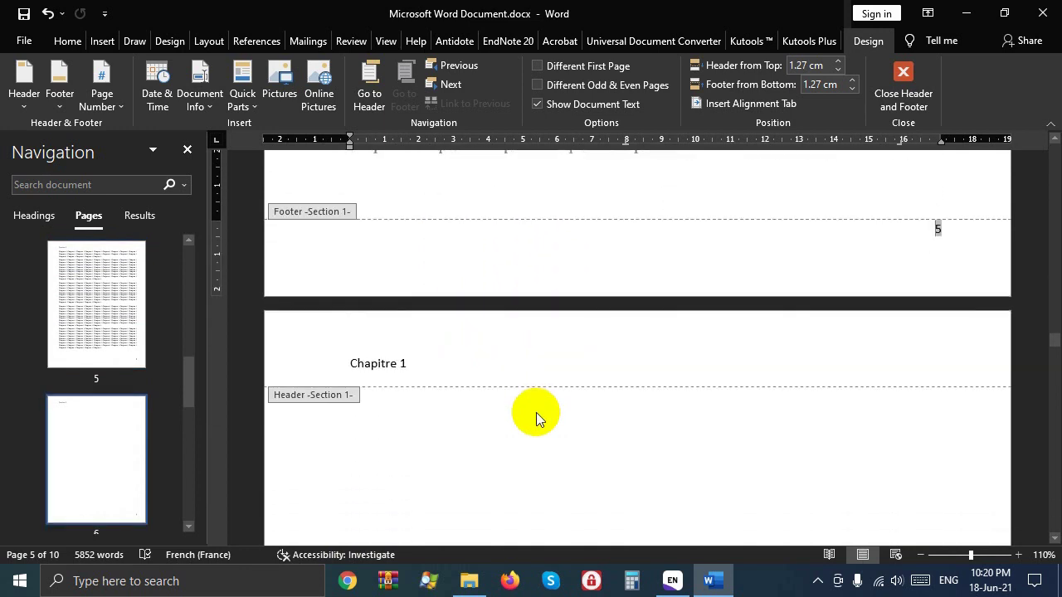
- Type the 'Chapitre 2' title on a new line of blank page 6 and select it
double_click(389, 431)
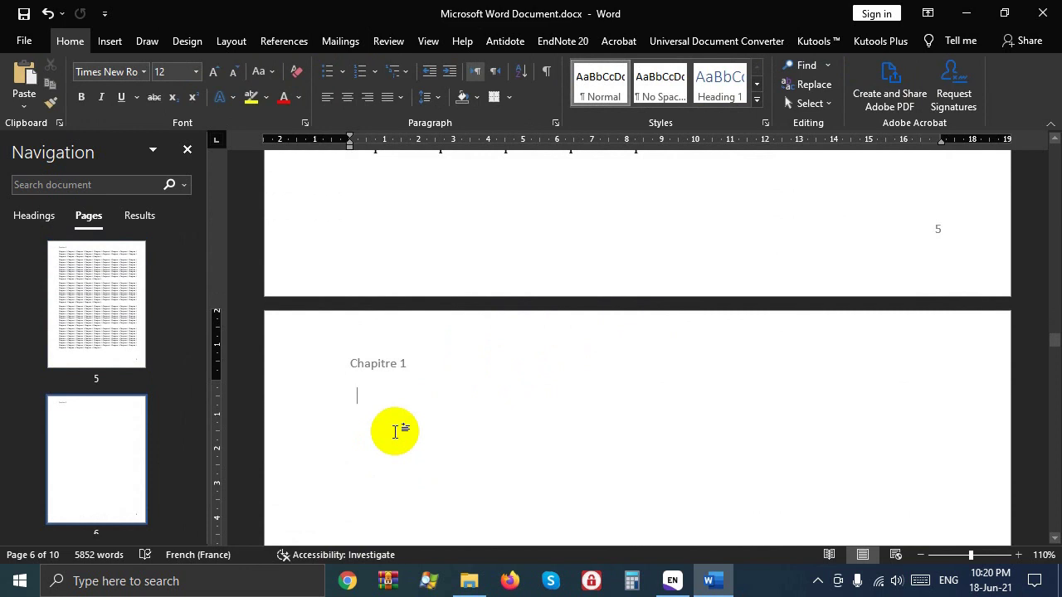
key("Return")
type("Chapitre  2")
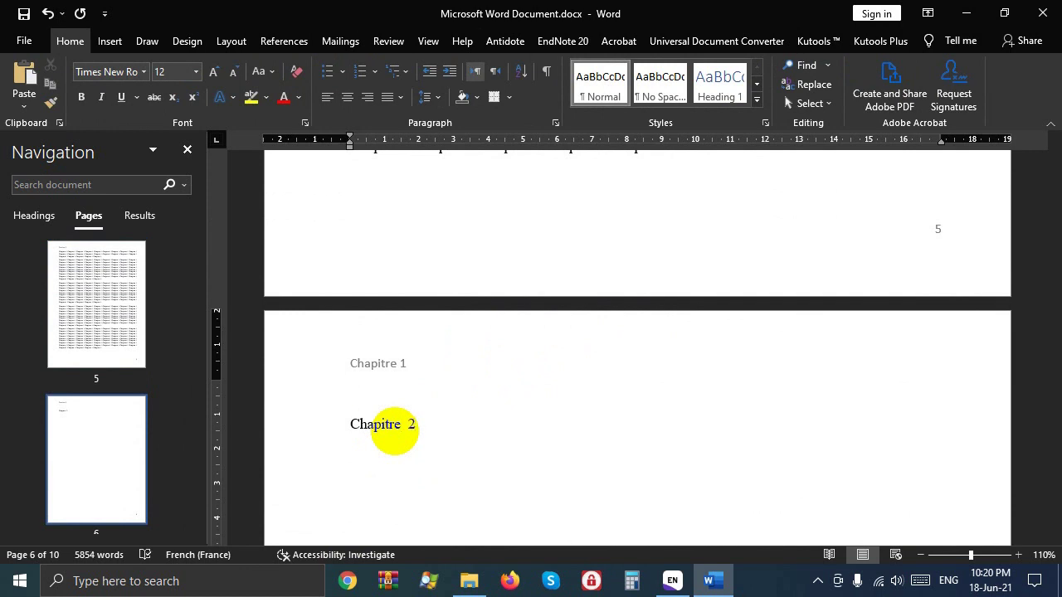
left_click_drag(349, 423, 419, 423)
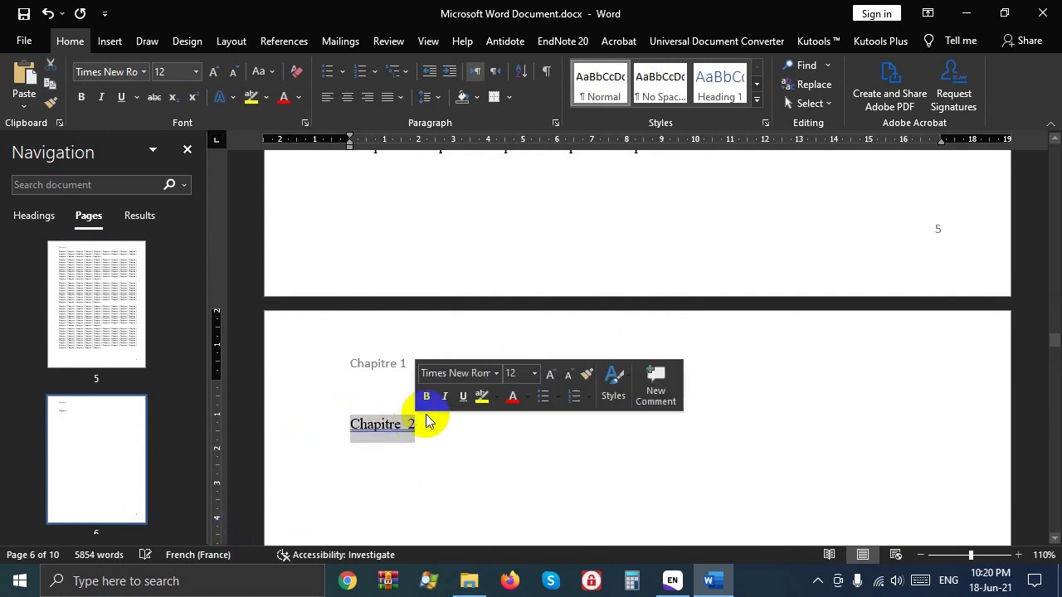
left_click(404, 425)
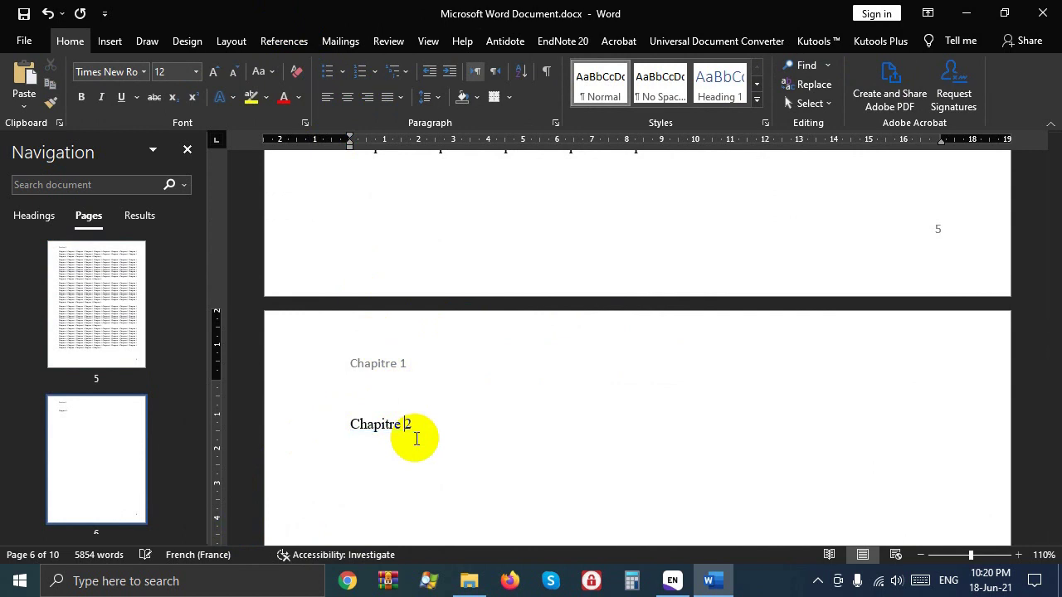
left_click_drag(350, 423, 460, 425)
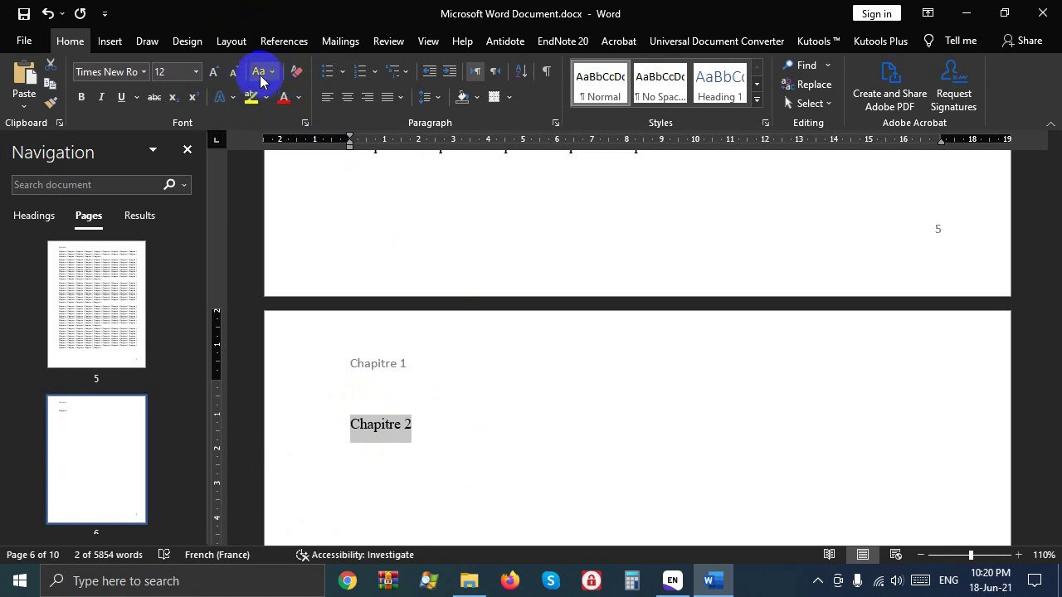
- Enlarge the Chapitre 2 title to 100 pt, centre it, and push it down with blank lines
left_click(217, 73)
left_click(217, 73)
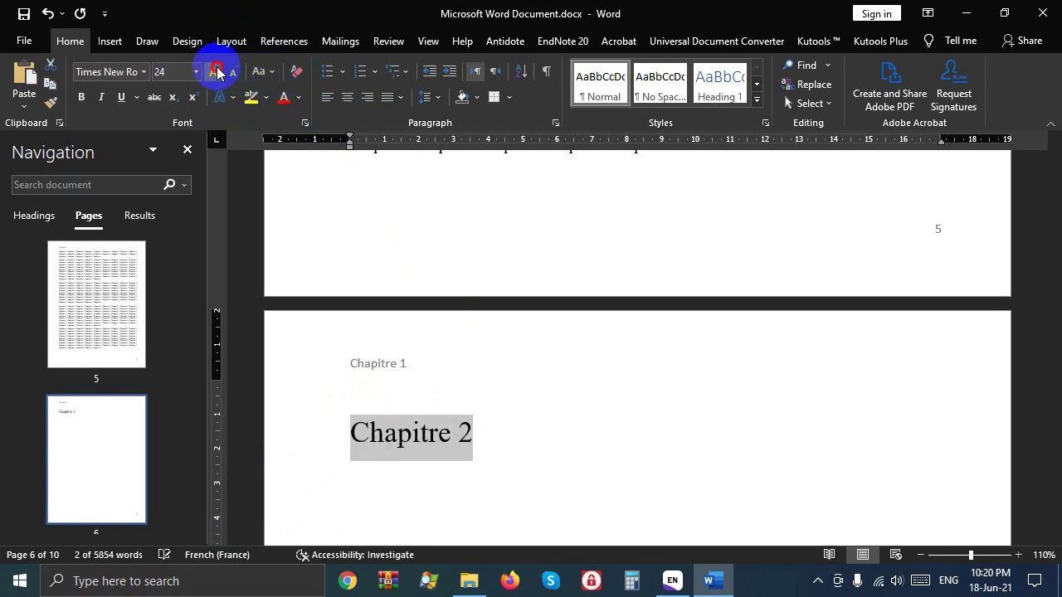
left_click(217, 73)
left_click(217, 73)
left_click(218, 73)
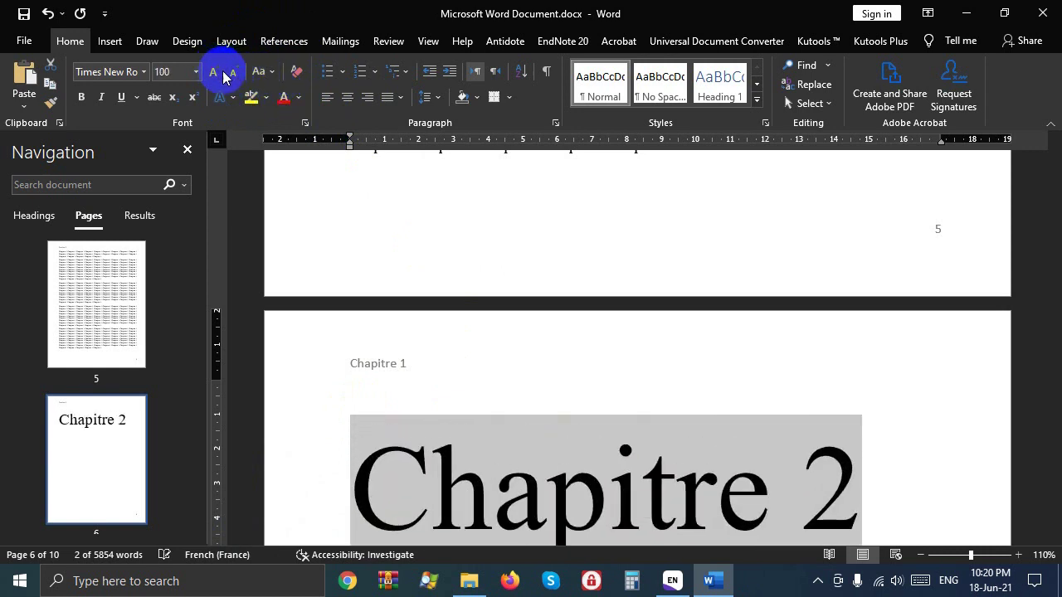
left_click(347, 97)
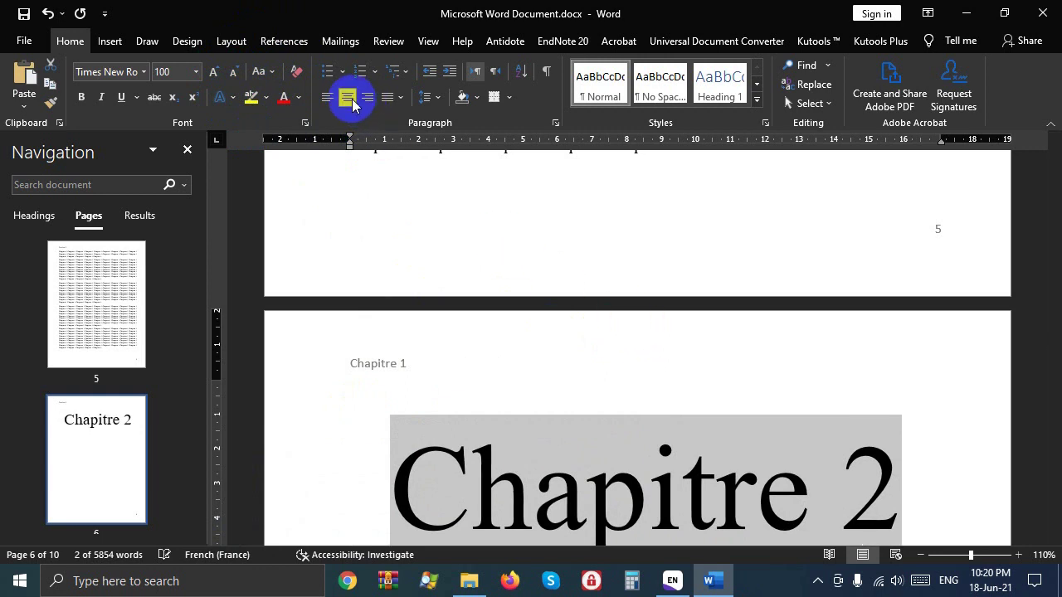
left_click(392, 482)
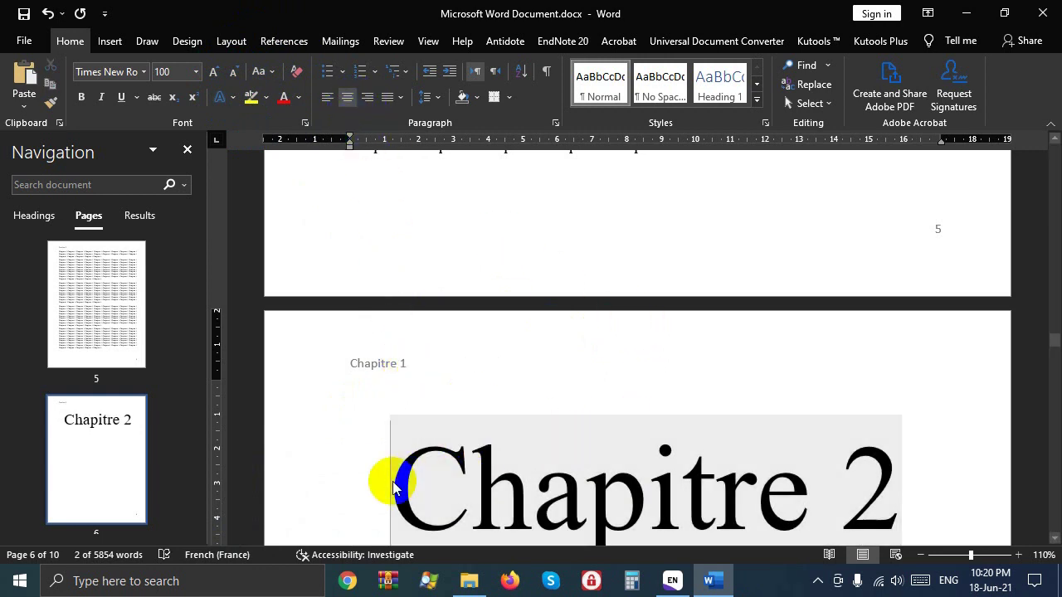
key("Return")
key("Return")
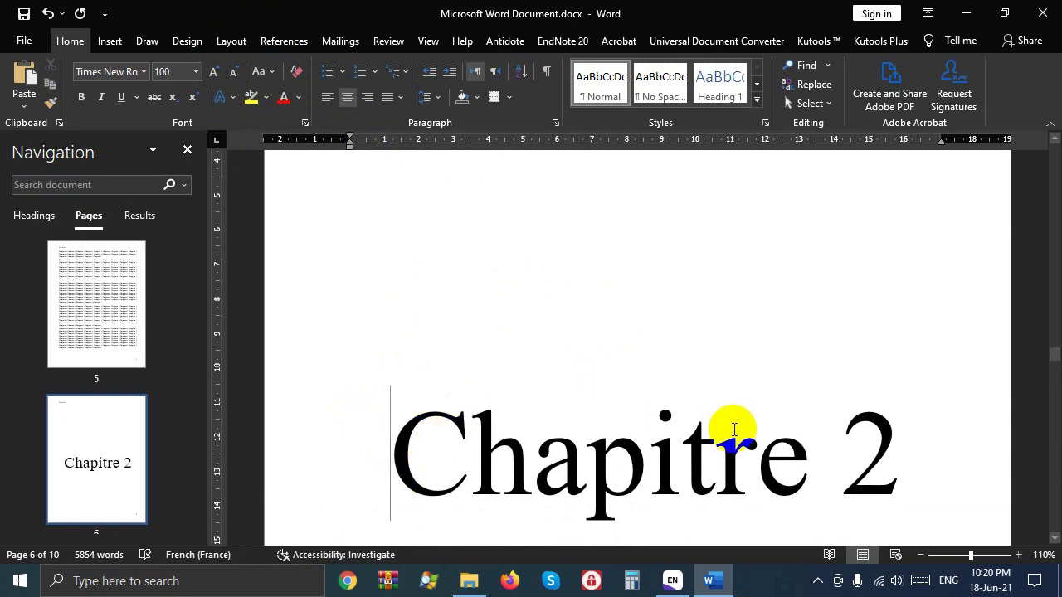
scroll(733, 429, "up", 5)
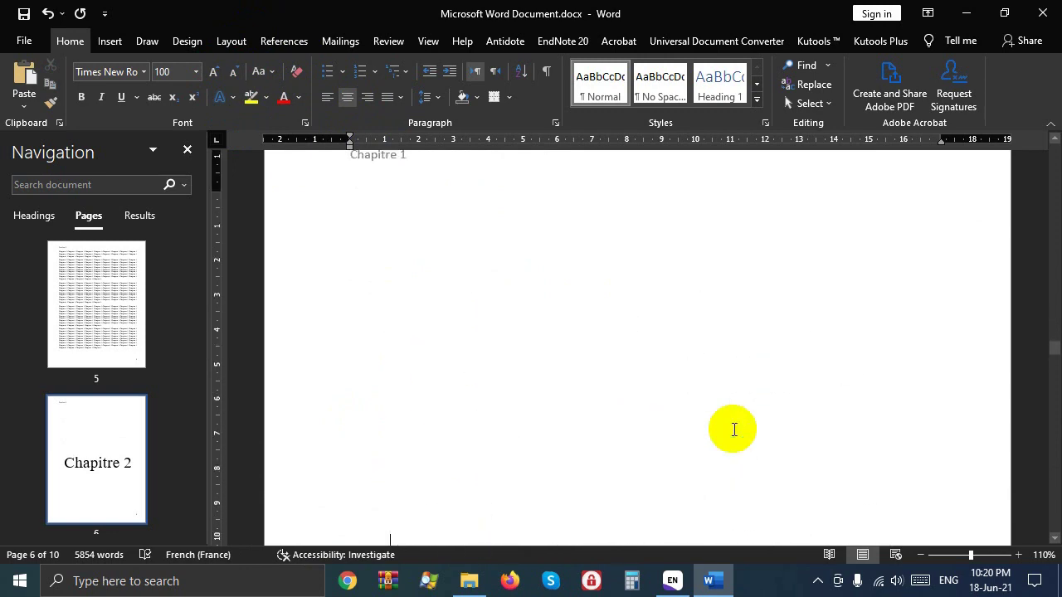
scroll(733, 429, "up", 3)
scroll(733, 429, "up", 3)
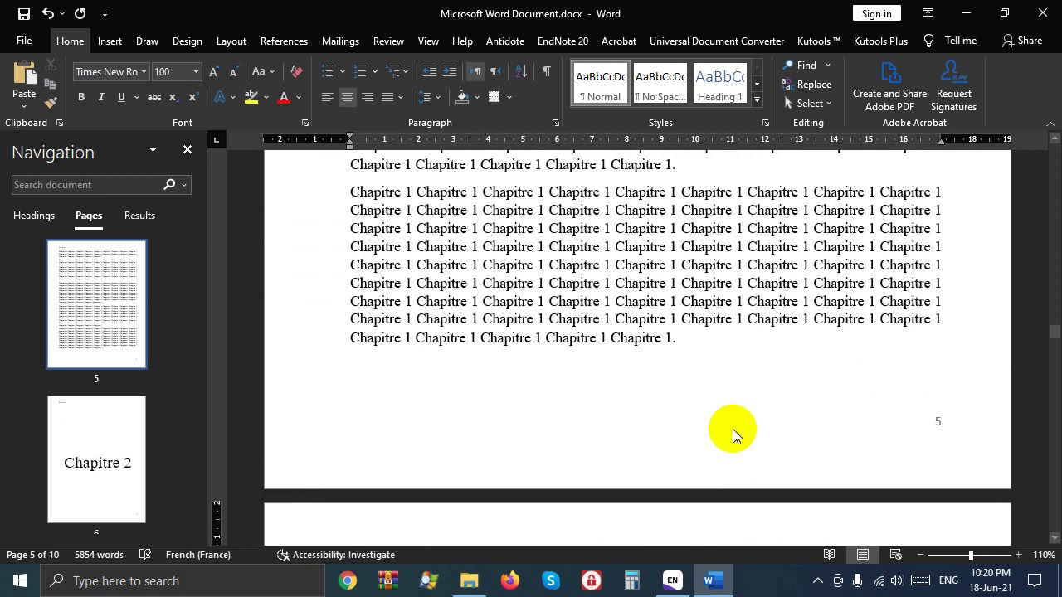
scroll(732, 429, "down", 3)
scroll(734, 429, "down", 2)
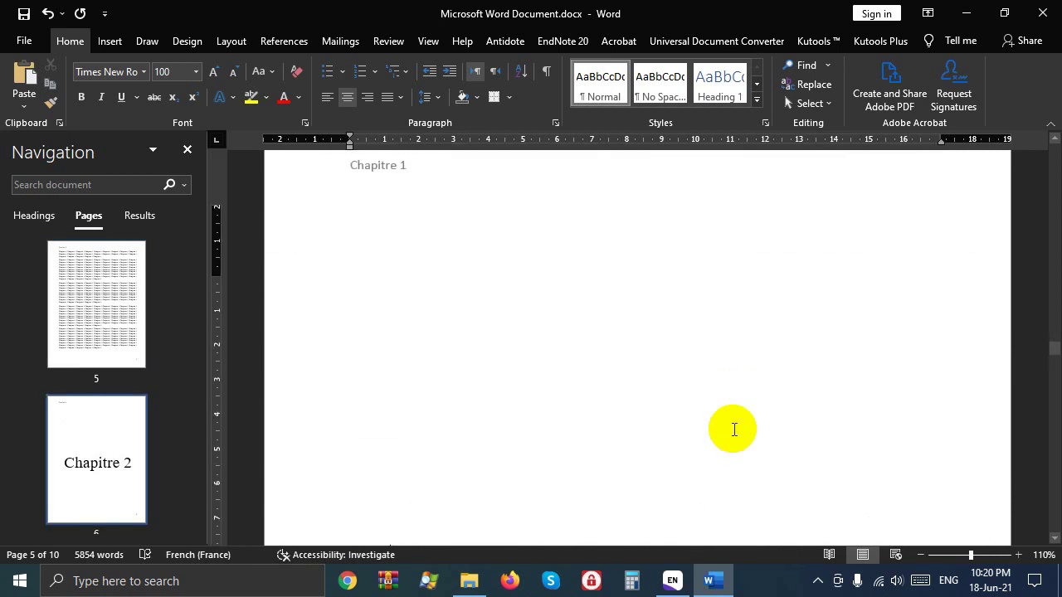
scroll(733, 429, "up", 2)
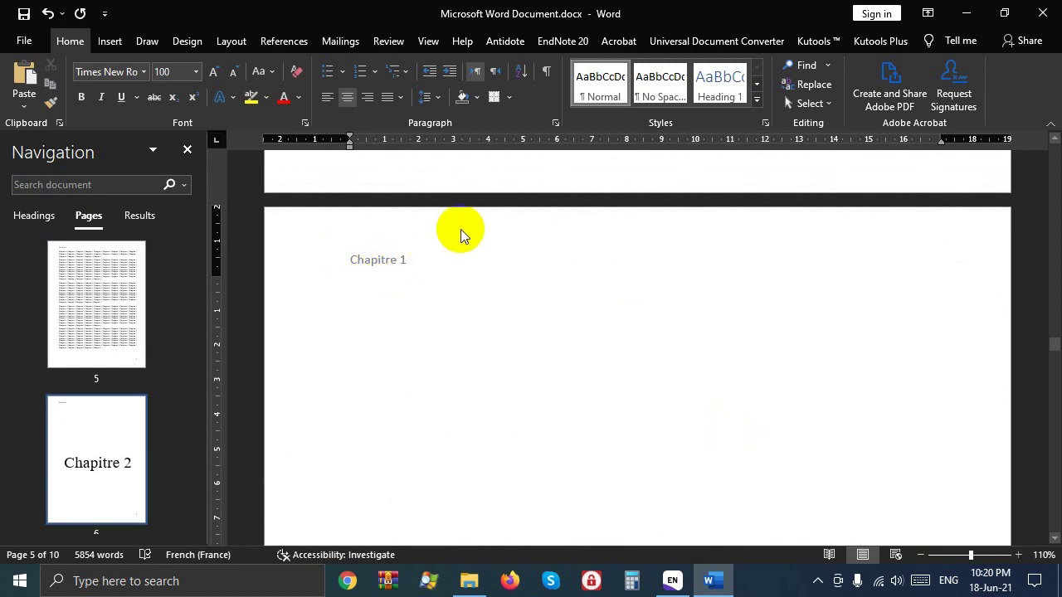
scroll(502, 229, "up", 2)
scroll(504, 231, "up", 3)
scroll(504, 230, "down", 4)
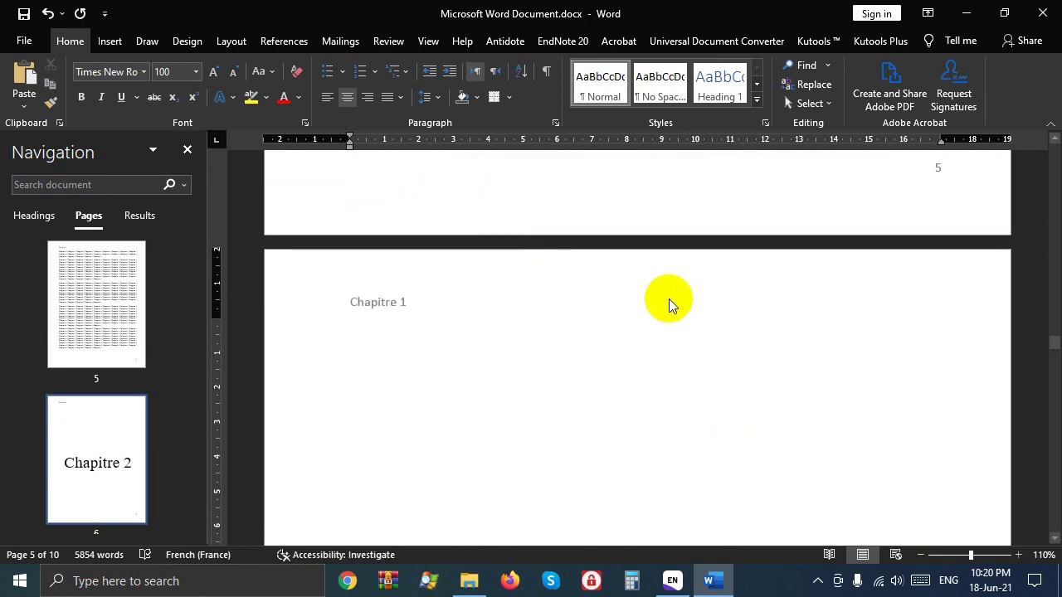
scroll(668, 298, "down", 6)
scroll(668, 299, "down", 5)
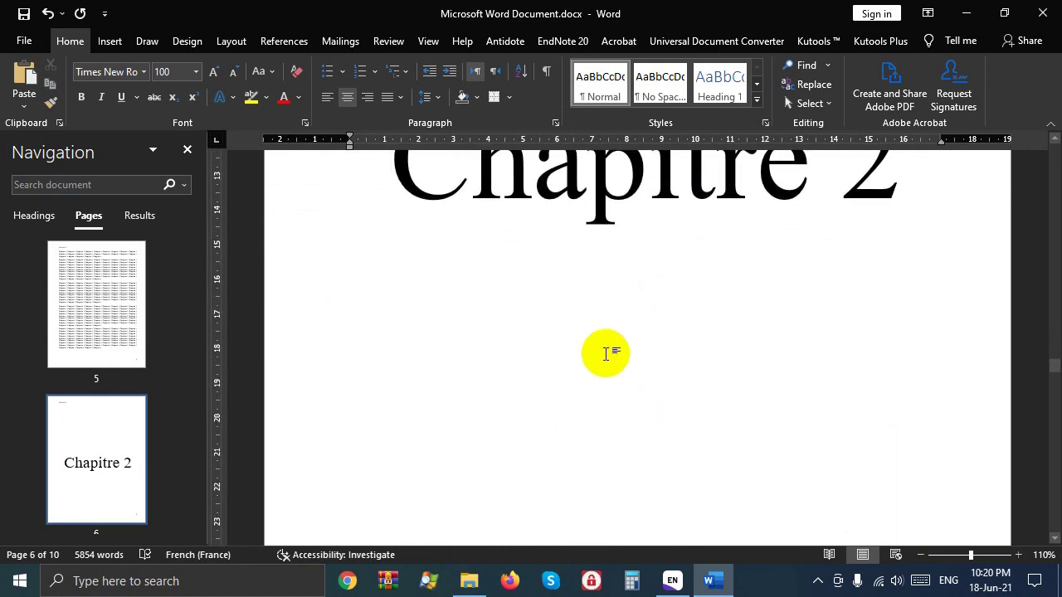
scroll(635, 349, "down", 5)
scroll(635, 348, "down", 4)
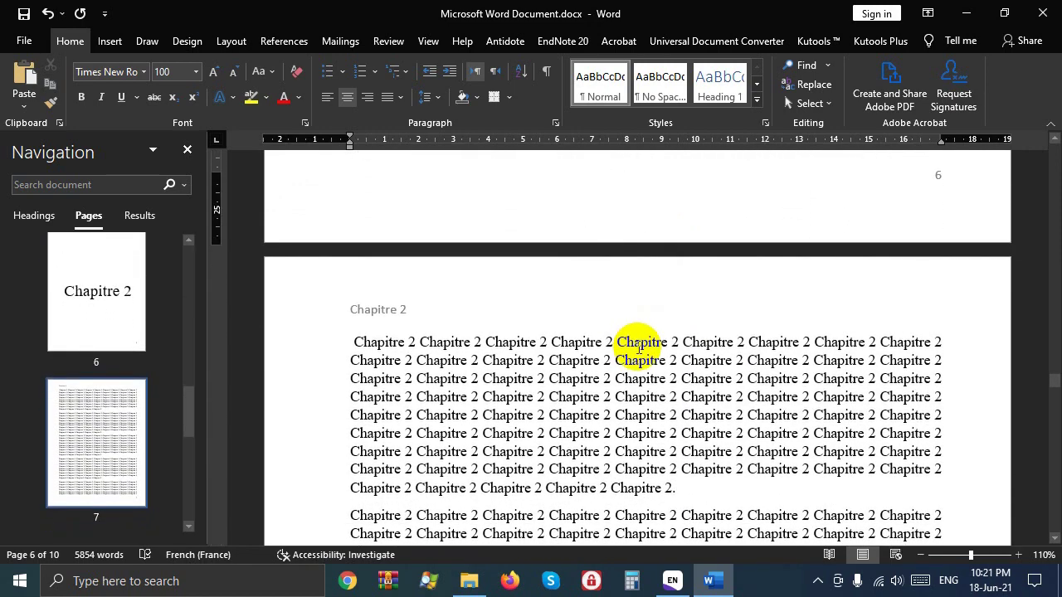
scroll(636, 348, "up", 2)
scroll(638, 348, "up", 10)
scroll(635, 349, "down", 7)
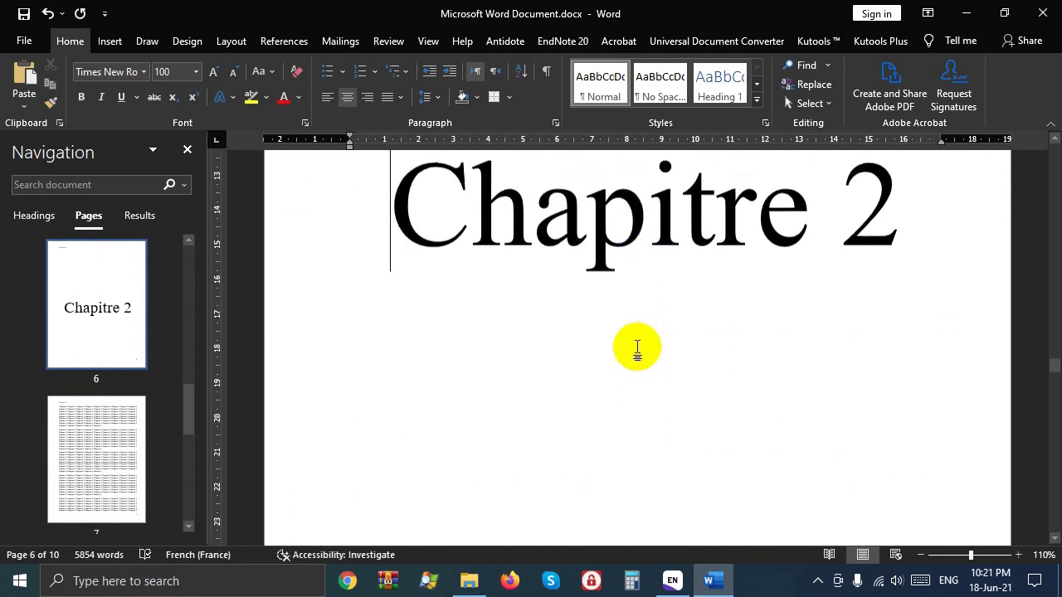
scroll(907, 431, "down", 1)
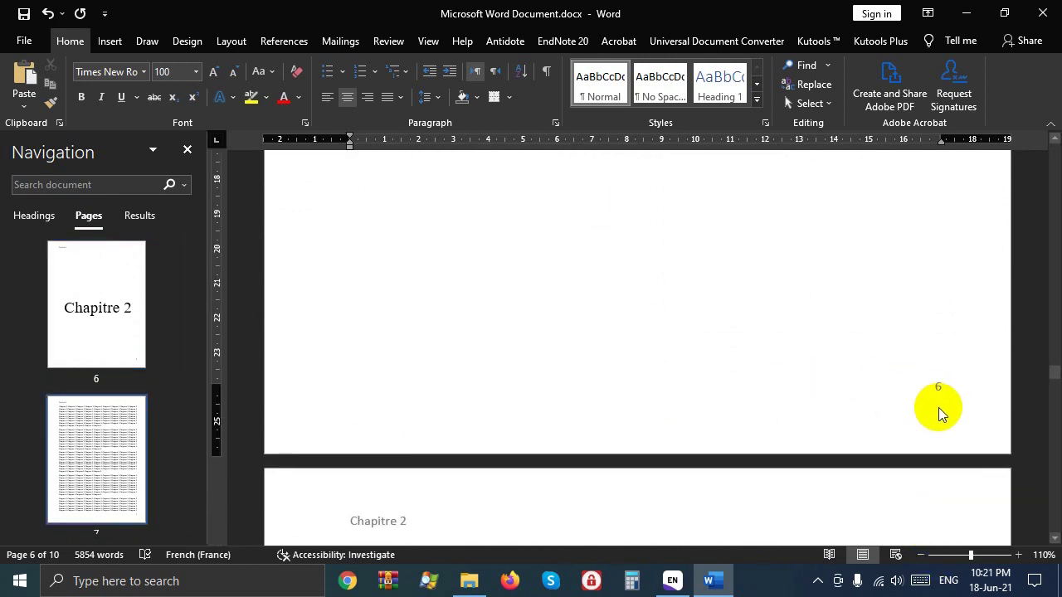
scroll(938, 407, "up", 1)
scroll(938, 407, "up", 5)
scroll(912, 398, "up", 5)
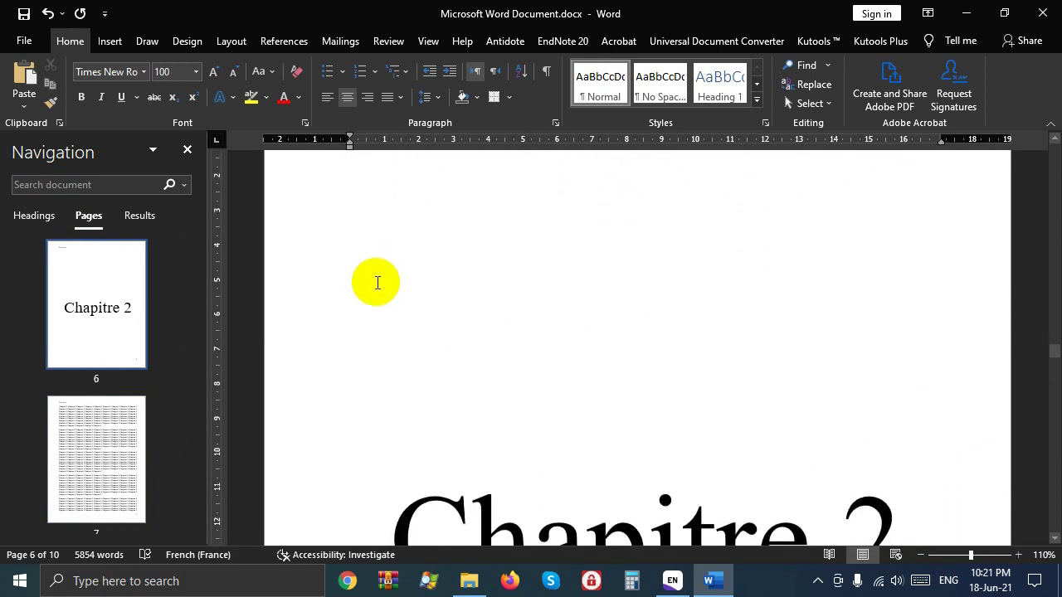
scroll(381, 265, "up", 5)
scroll(495, 262, "up", 3)
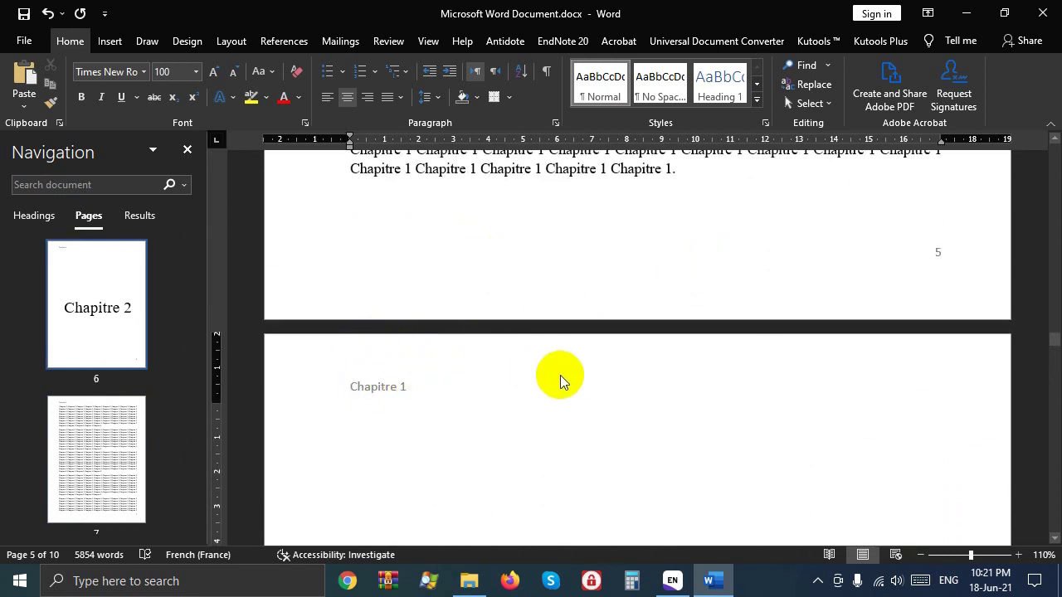
scroll(559, 375, "down", 3)
scroll(560, 374, "down", 3)
scroll(562, 375, "down", 2)
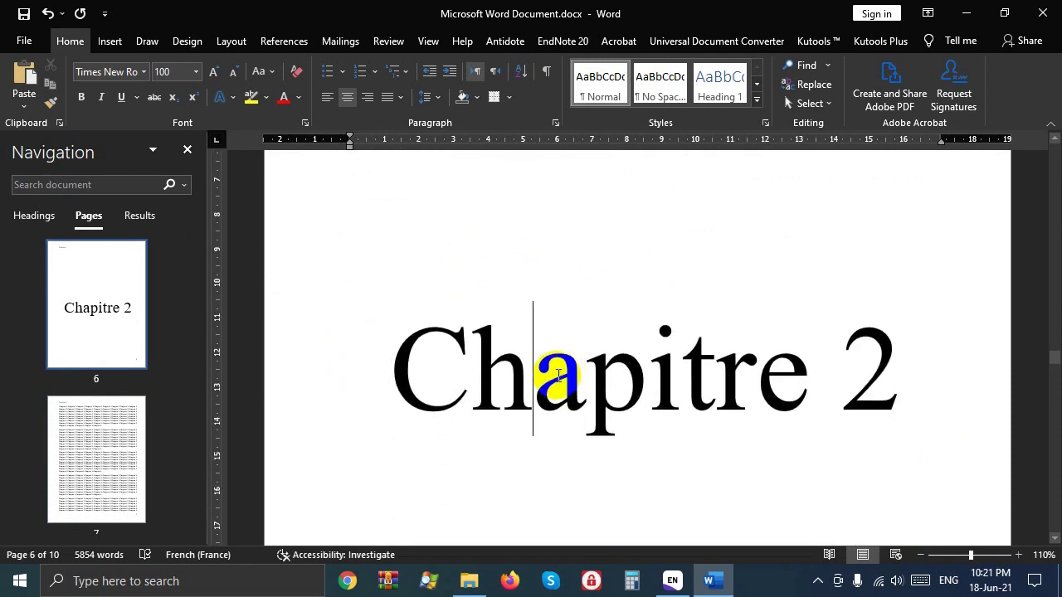
scroll(678, 360, "up", 1)
scroll(678, 365, "up", 4)
scroll(679, 365, "up", 1)
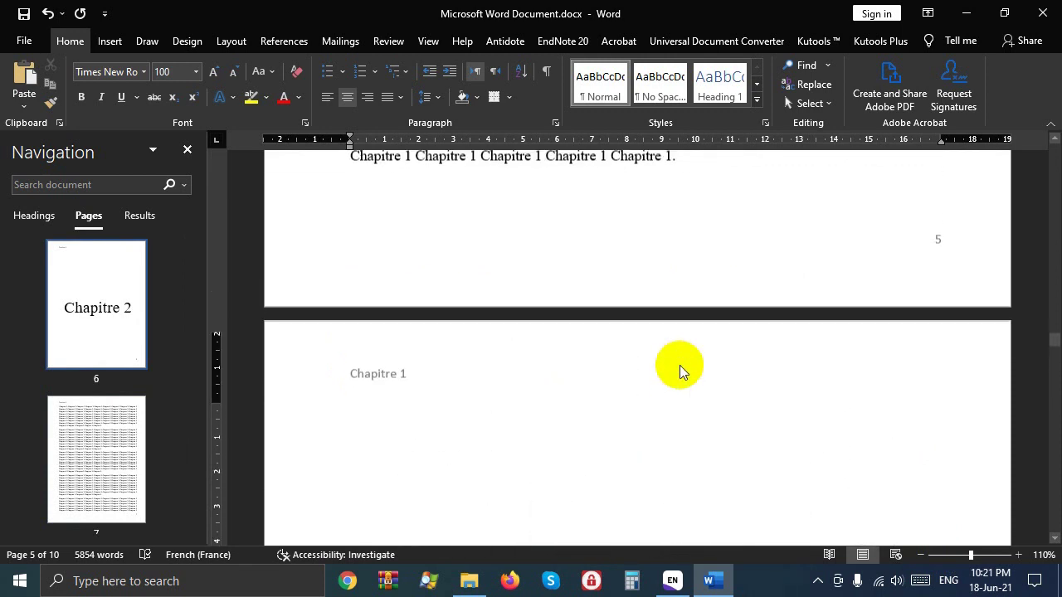
scroll(604, 342, "up", 1)
scroll(490, 462, "down", 3)
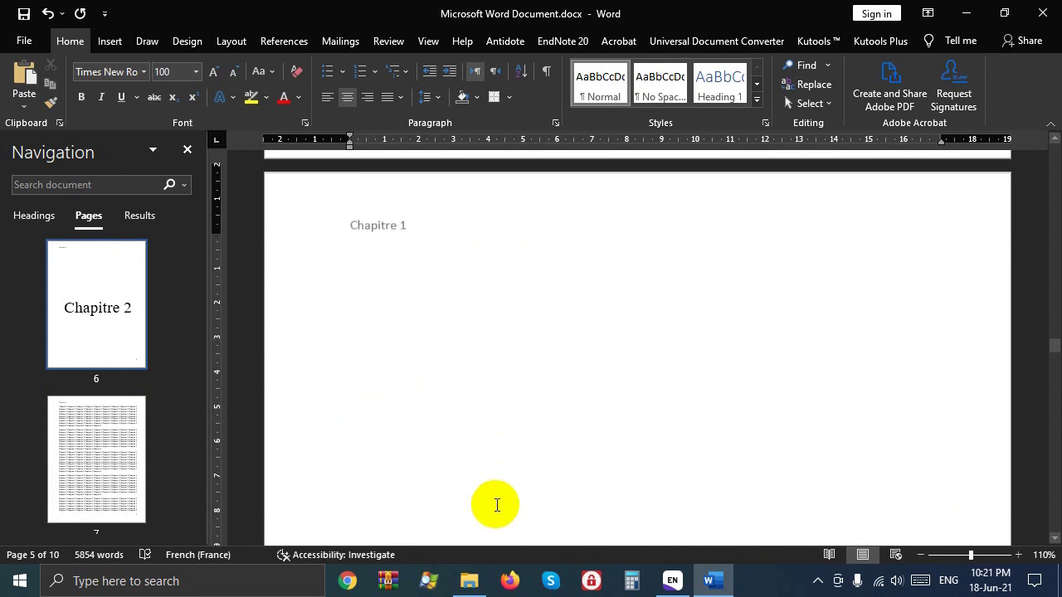
scroll(495, 503, "down", 4)
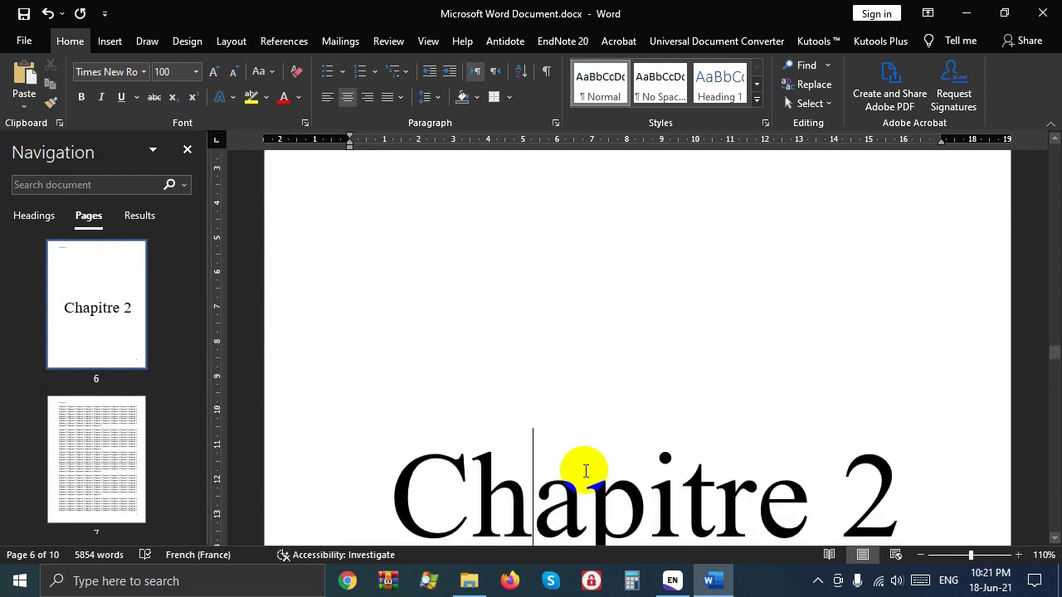
scroll(588, 461, "up", 5)
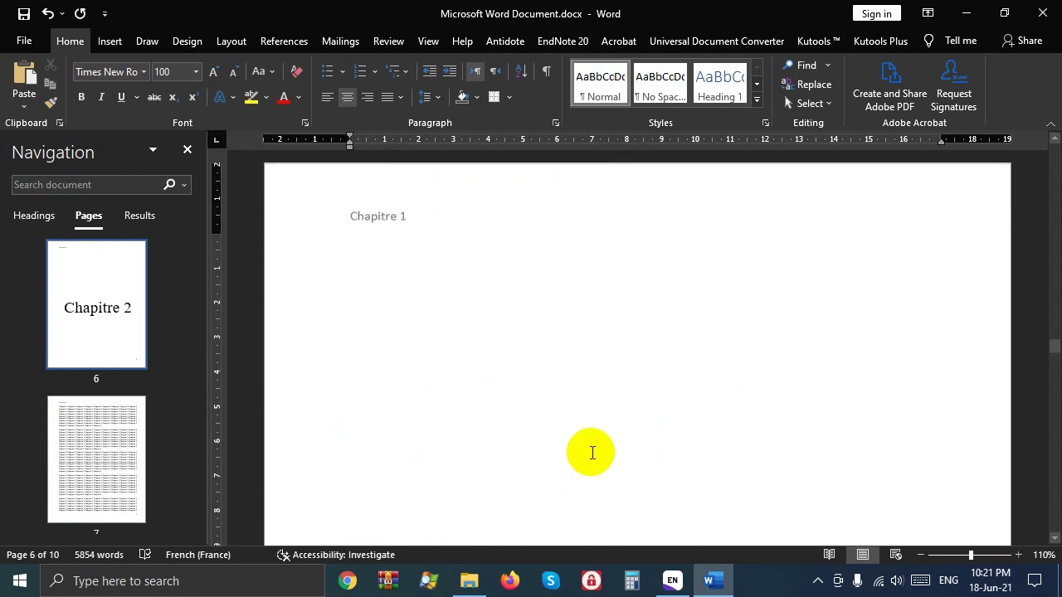
scroll(590, 452, "up", 3)
scroll(586, 423, "up", 1)
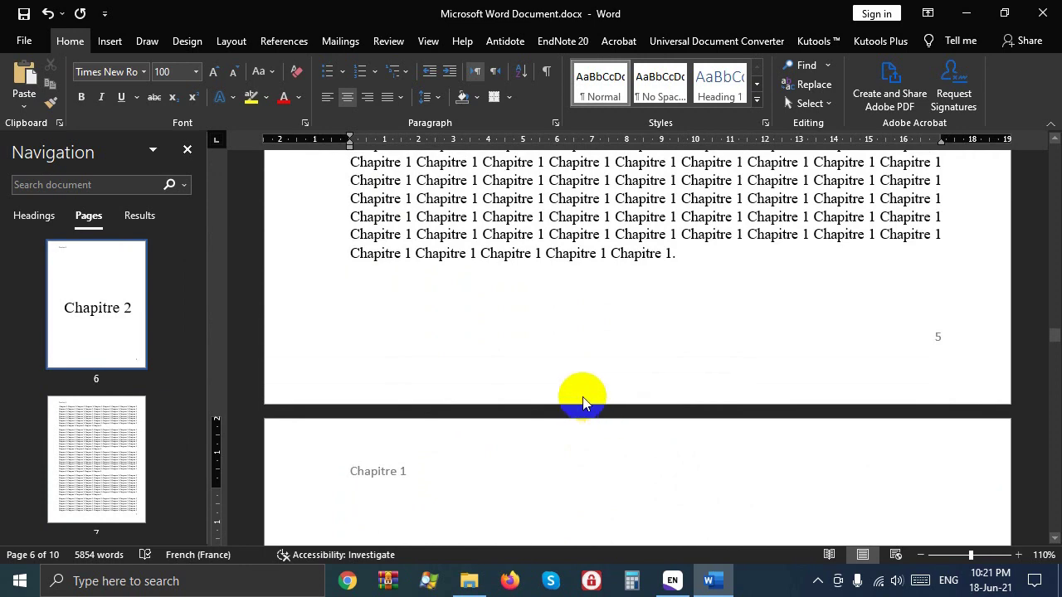
- Insert a Next Page section break at the end of the Chapitre 1 text
left_click(697, 255)
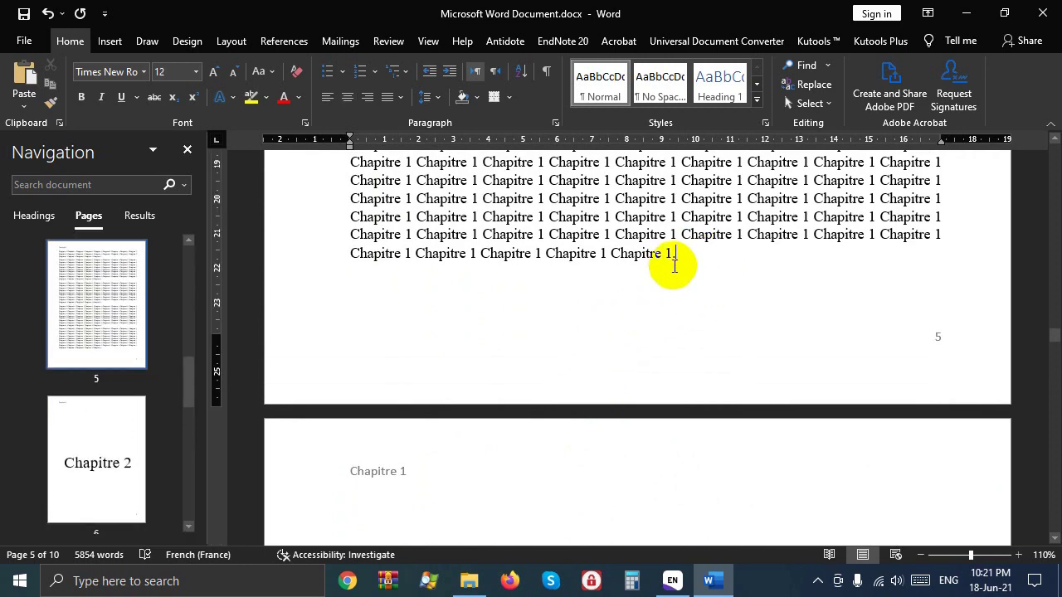
scroll(573, 434, "up", 1)
scroll(614, 423, "down", 3)
scroll(659, 393, "up", 3)
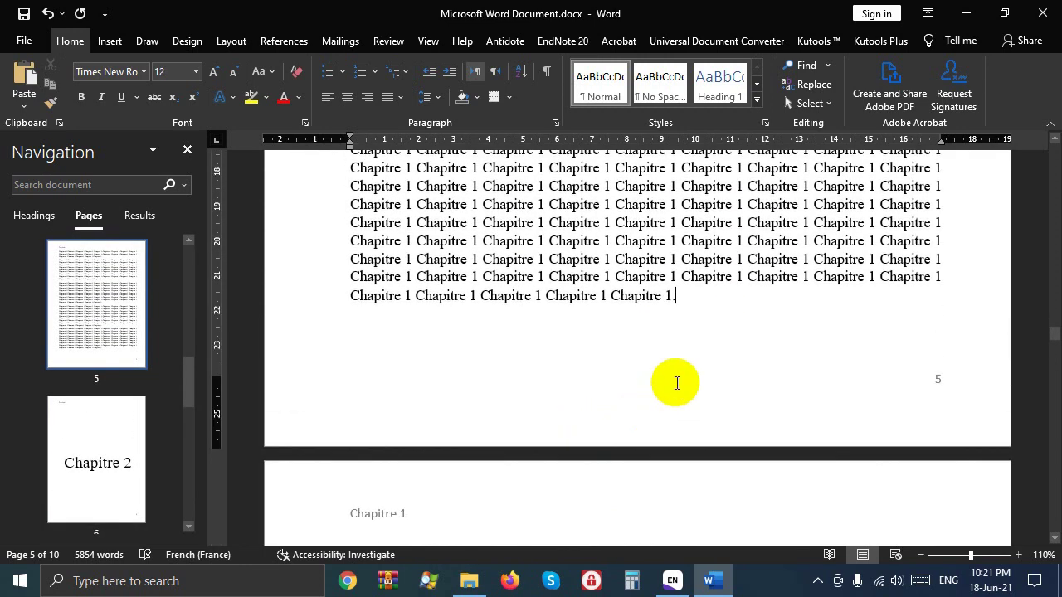
scroll(671, 372, "down", 2)
scroll(672, 398, "down", 1)
scroll(680, 547, "up", 1)
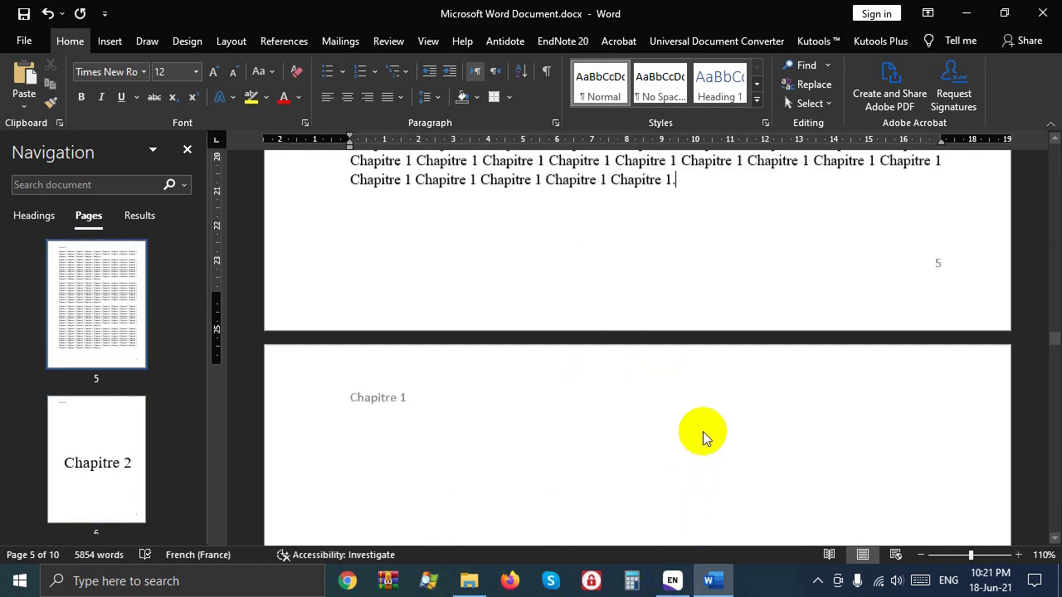
scroll(702, 436, "up", 1)
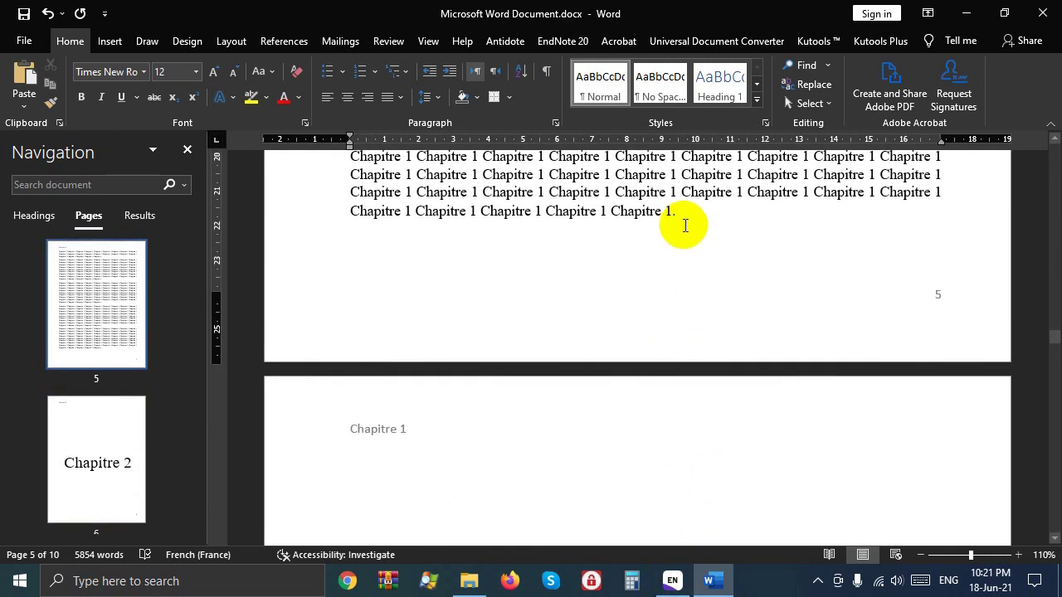
left_click(230, 42)
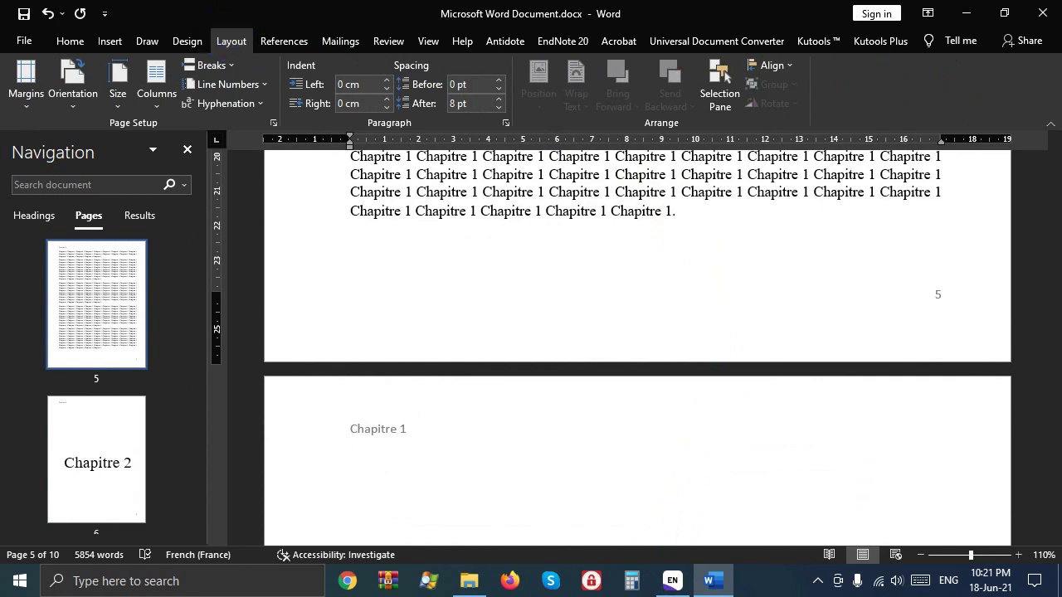
left_click(212, 70)
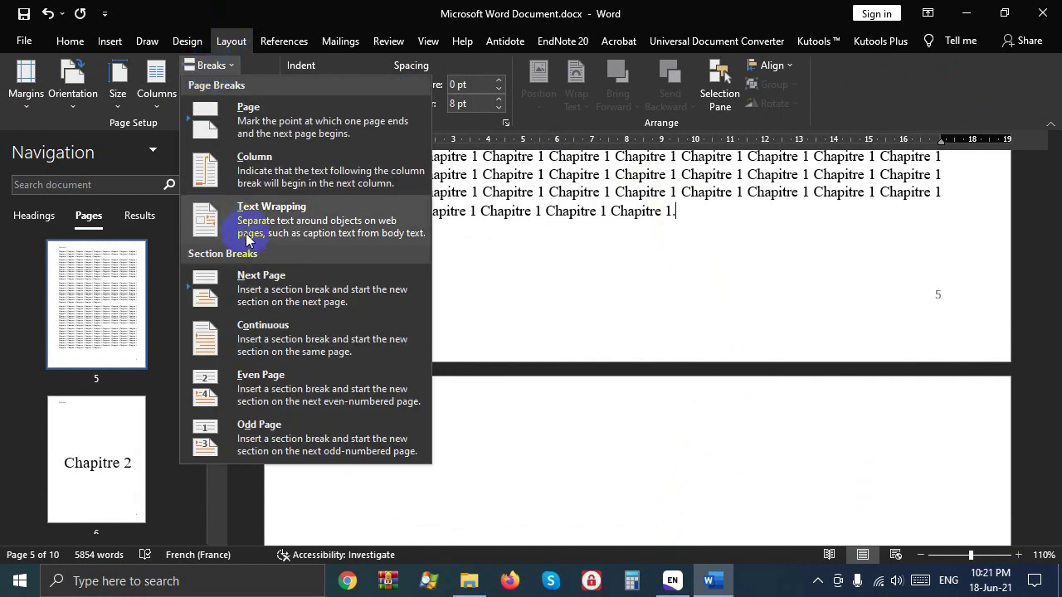
left_click(264, 296)
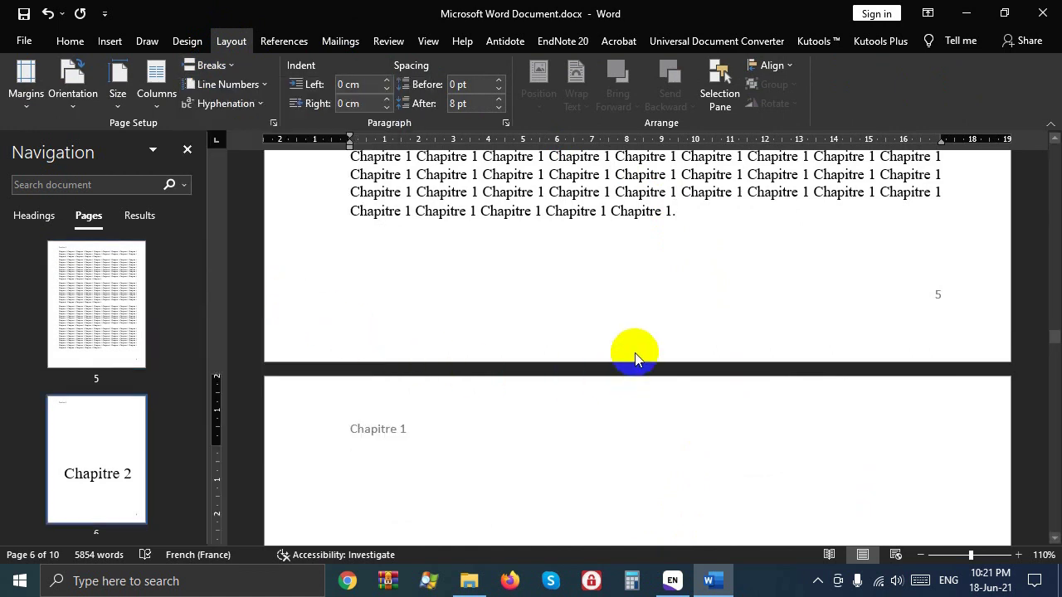
- Turn off Link to Previous for both the Section 2 header and footer
double_click(476, 392)
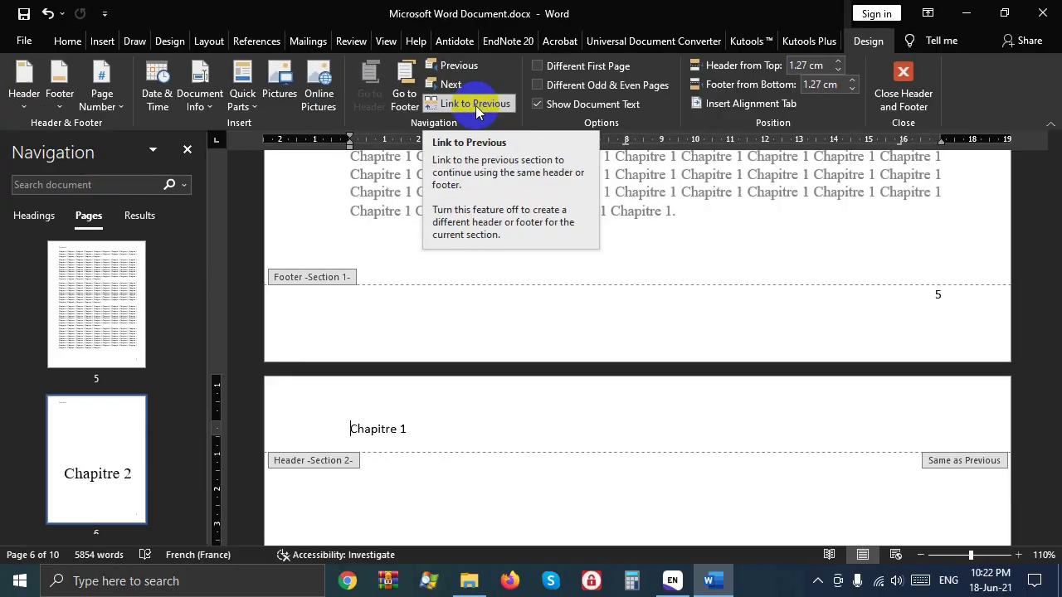
left_click(475, 105)
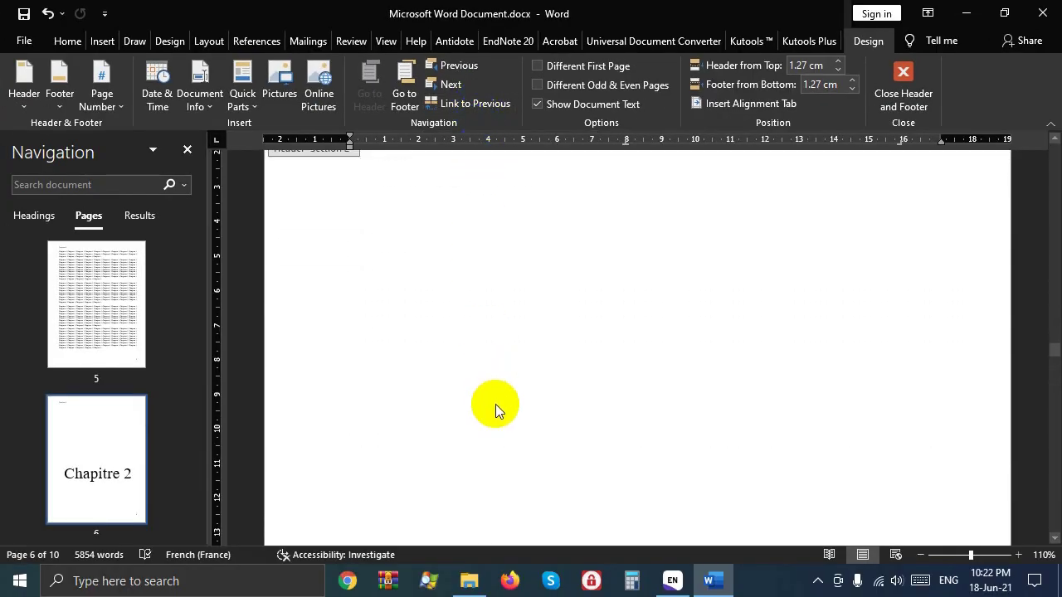
left_click(482, 350)
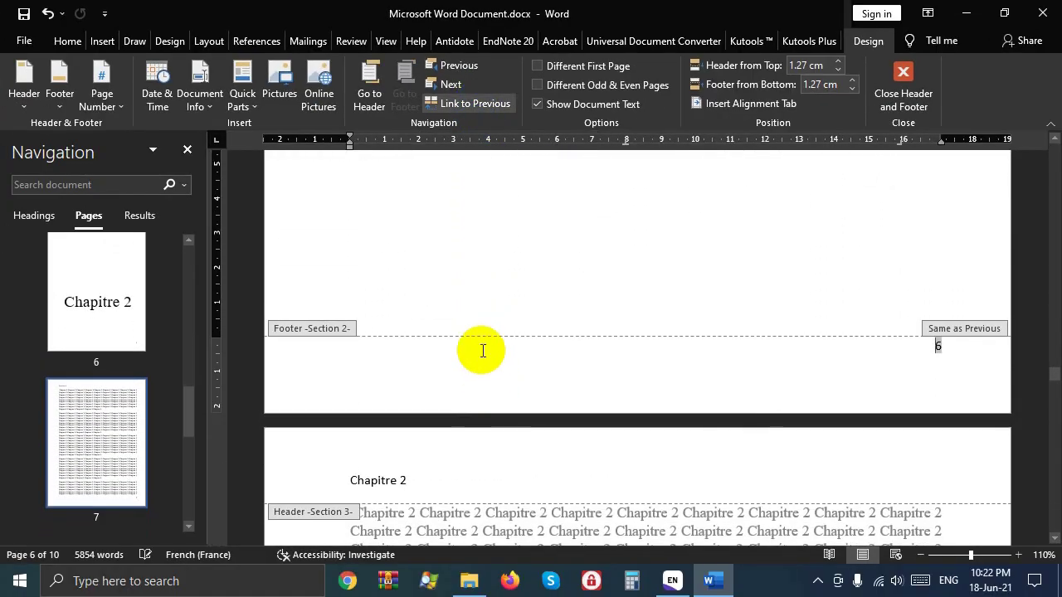
left_click(467, 104)
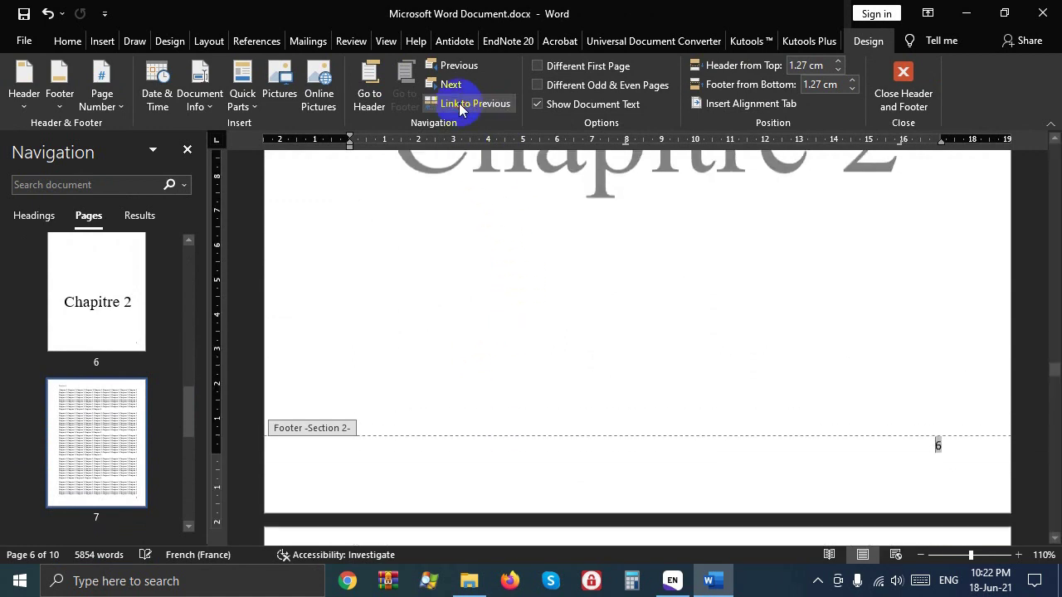
- Delete the 'Chapitre 1' text from the Section 2 header and close header editing
scroll(888, 440, "up", 15)
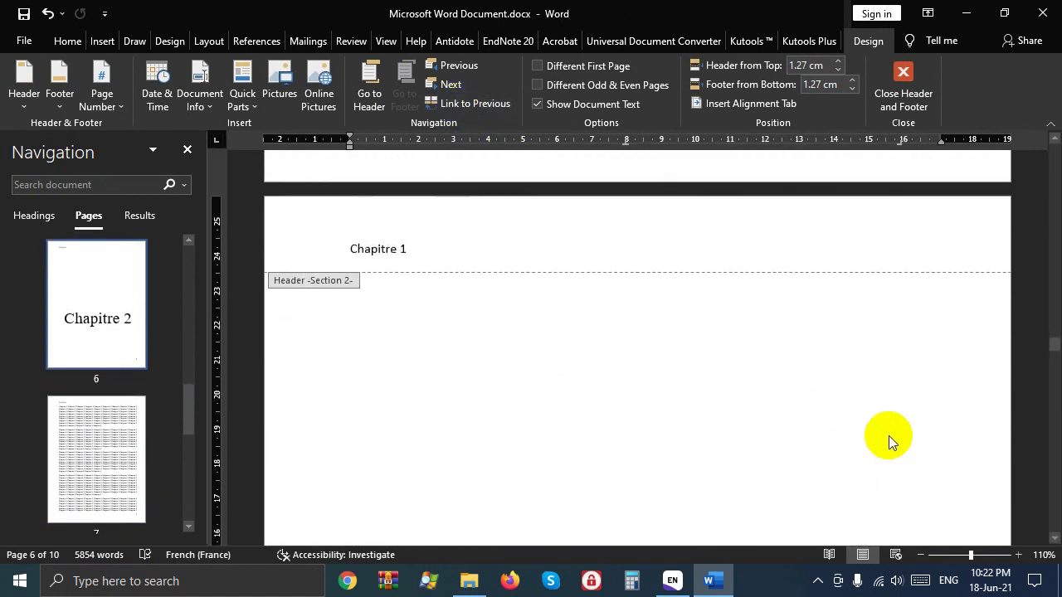
scroll(462, 331, "up", 2)
scroll(450, 368, "up", 1)
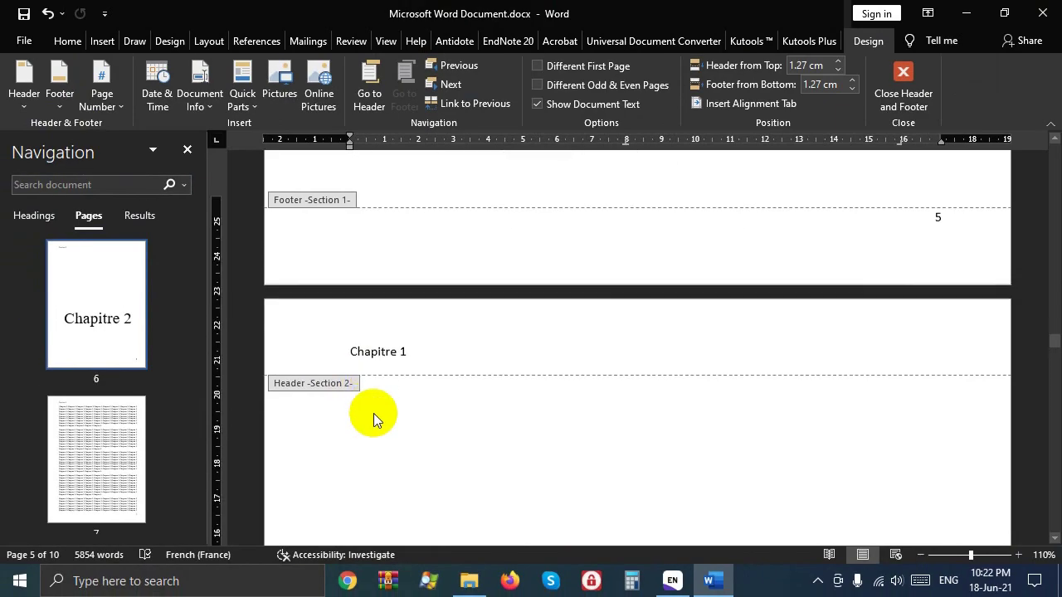
scroll(373, 413, "down", 4)
scroll(374, 413, "down", 4)
scroll(365, 398, "down", 2)
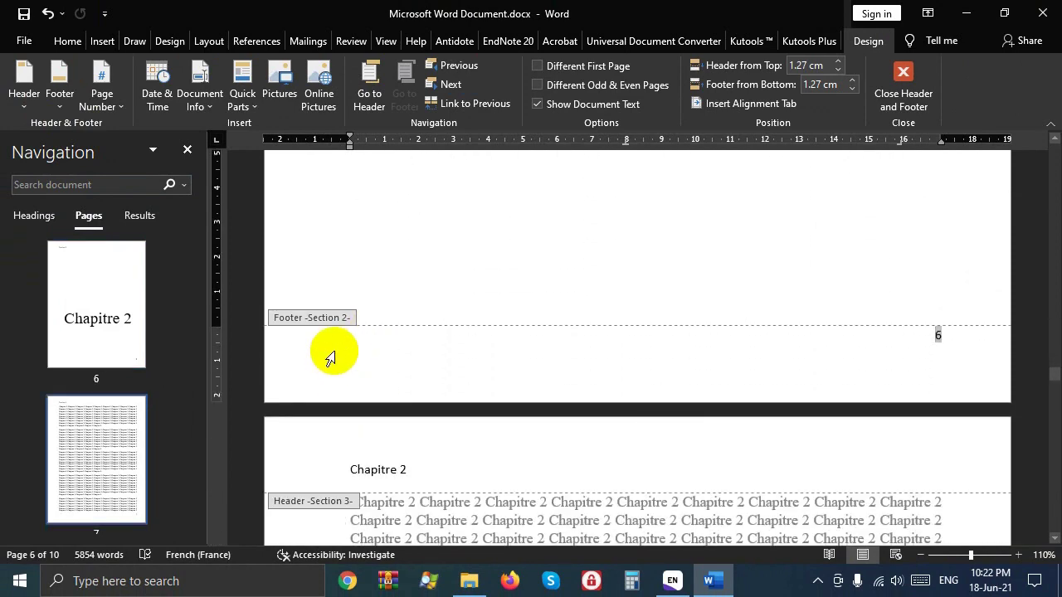
scroll(330, 353, "down", 5)
scroll(328, 344, "down", 1)
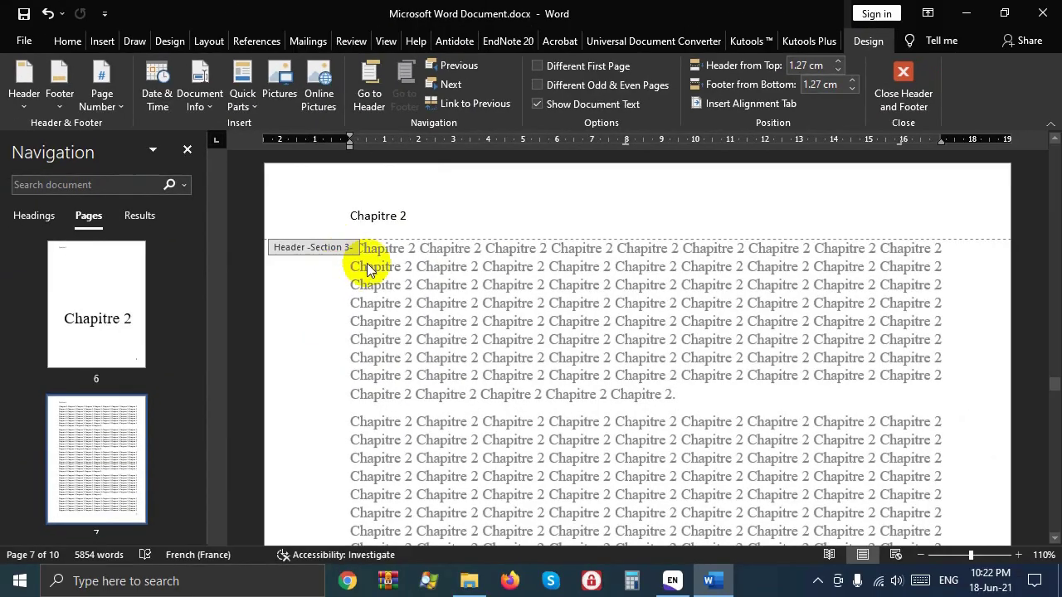
scroll(545, 303, "up", 3)
scroll(545, 303, "up", 5)
scroll(544, 307, "up", 3)
scroll(544, 307, "up", 5)
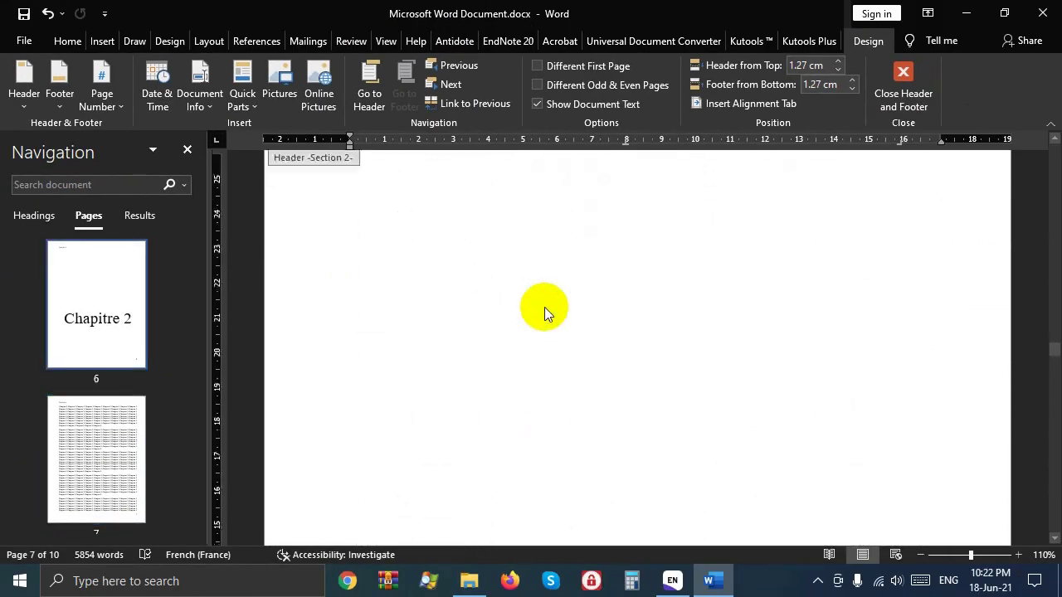
scroll(544, 307, "up", 2)
left_click_drag(343, 253, 423, 250)
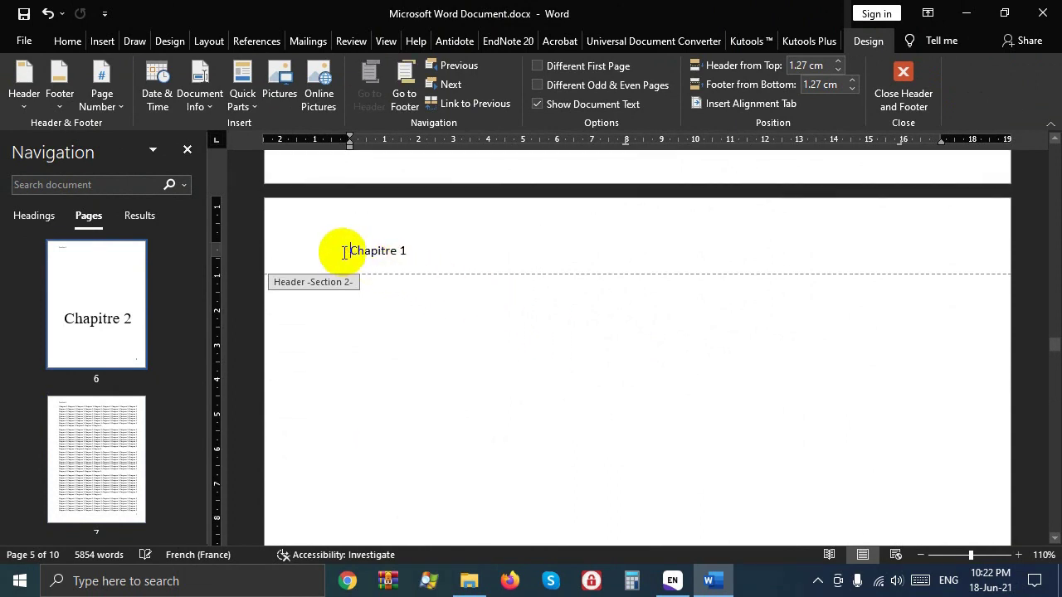
key("Delete")
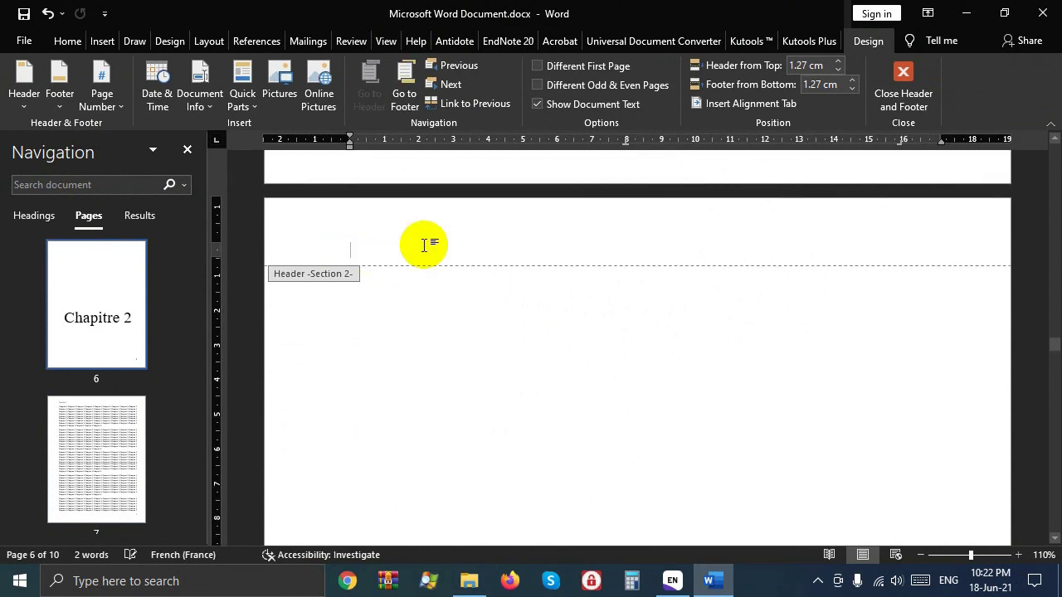
double_click(447, 339)
scroll(680, 351, "down", 2)
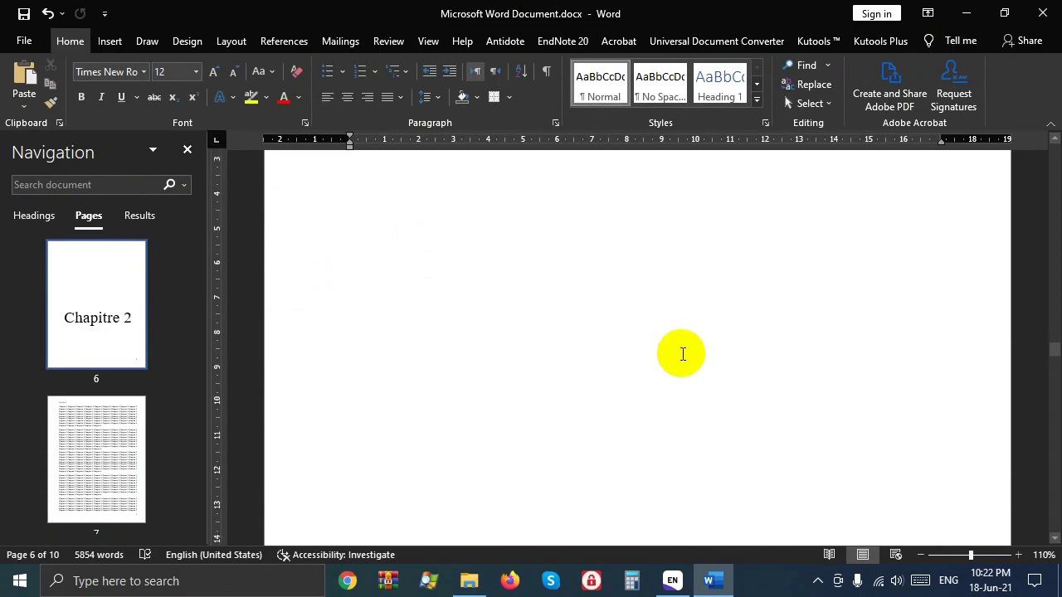
scroll(681, 353, "up", 2)
scroll(680, 354, "up", 5)
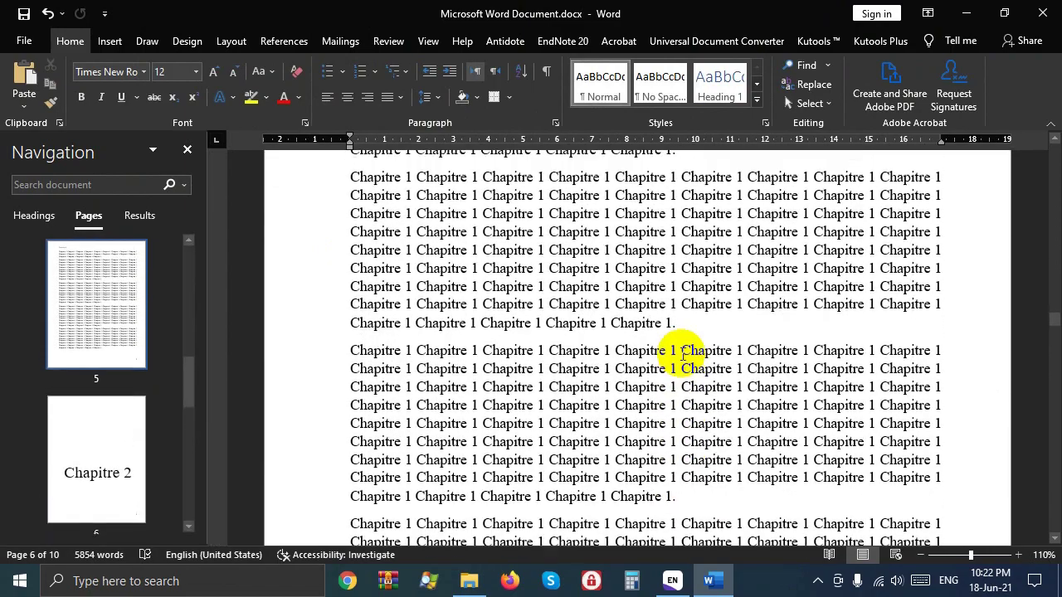
scroll(681, 354, "up", 5)
scroll(681, 354, "up", 3)
scroll(681, 354, "down", 5)
scroll(681, 354, "down", 5)
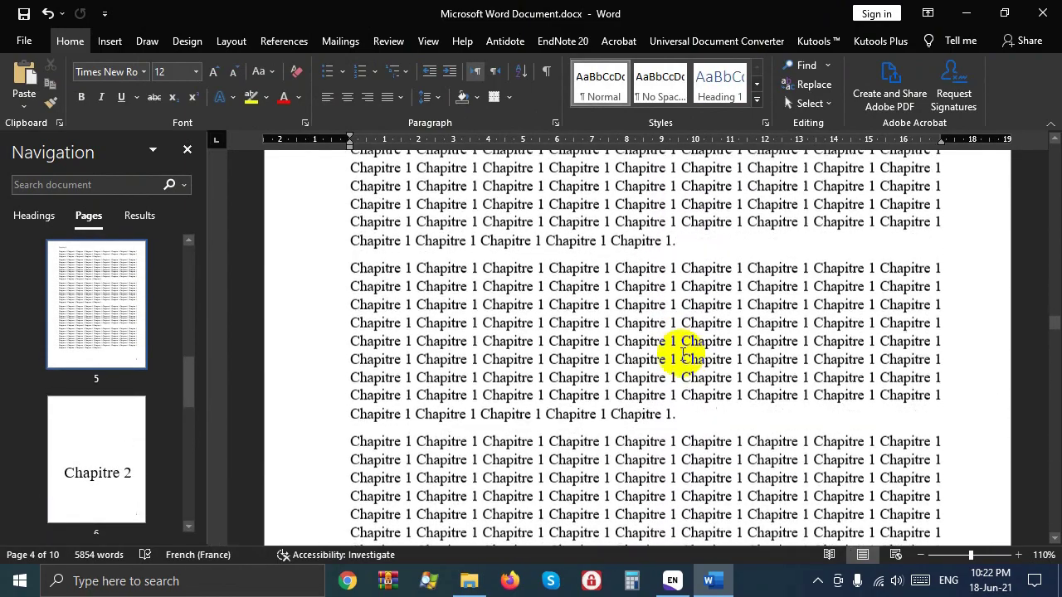
scroll(680, 353, "down", 5)
scroll(681, 353, "down", 5)
scroll(681, 354, "down", 2)
scroll(681, 354, "down", 5)
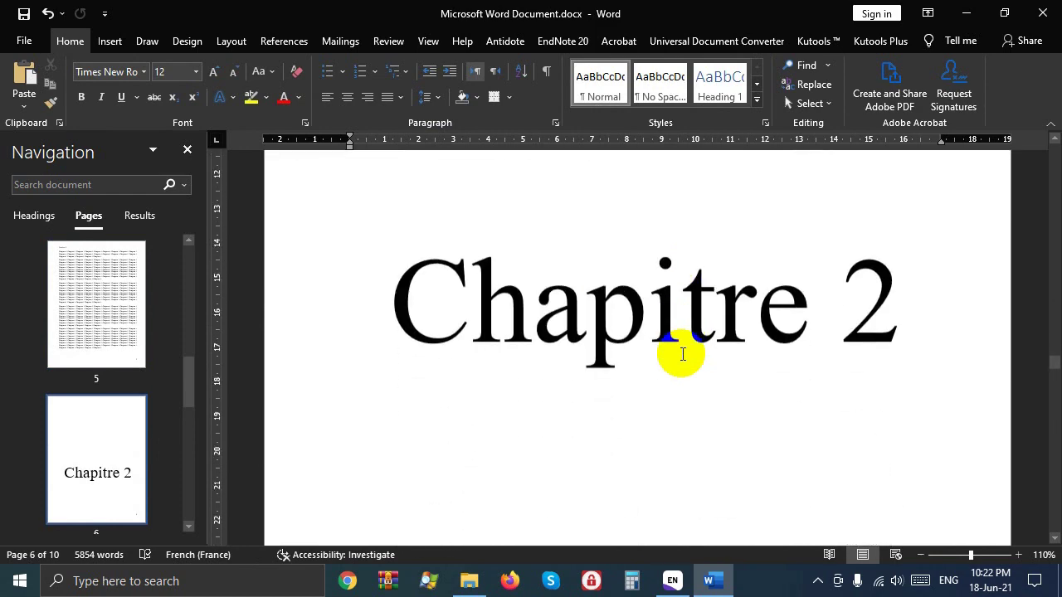
scroll(681, 354, "down", 5)
scroll(681, 353, "down", 5)
scroll(681, 354, "up", 2)
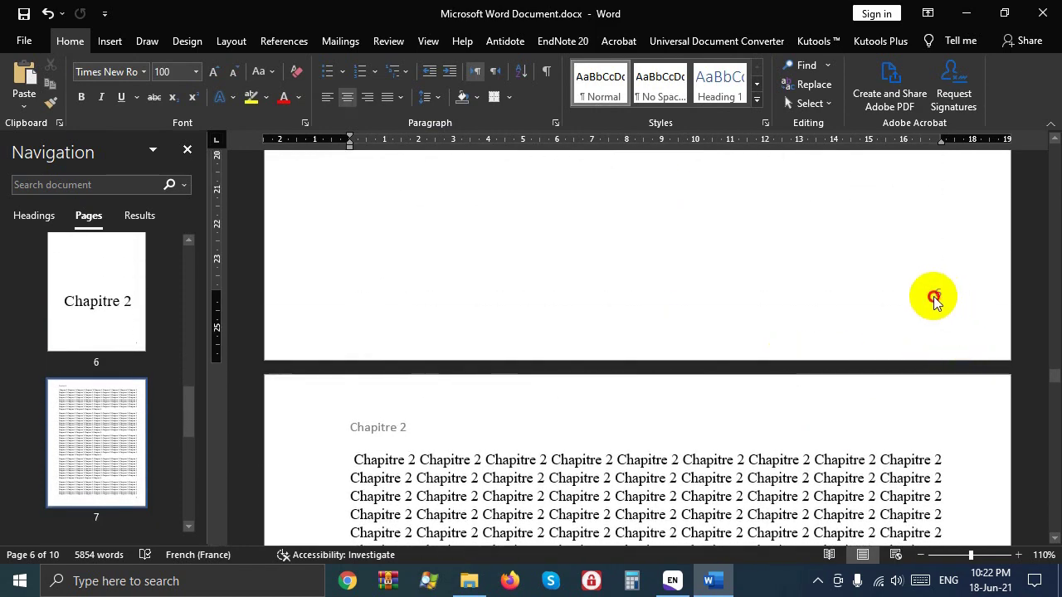
double_click(933, 299)
double_click(940, 295)
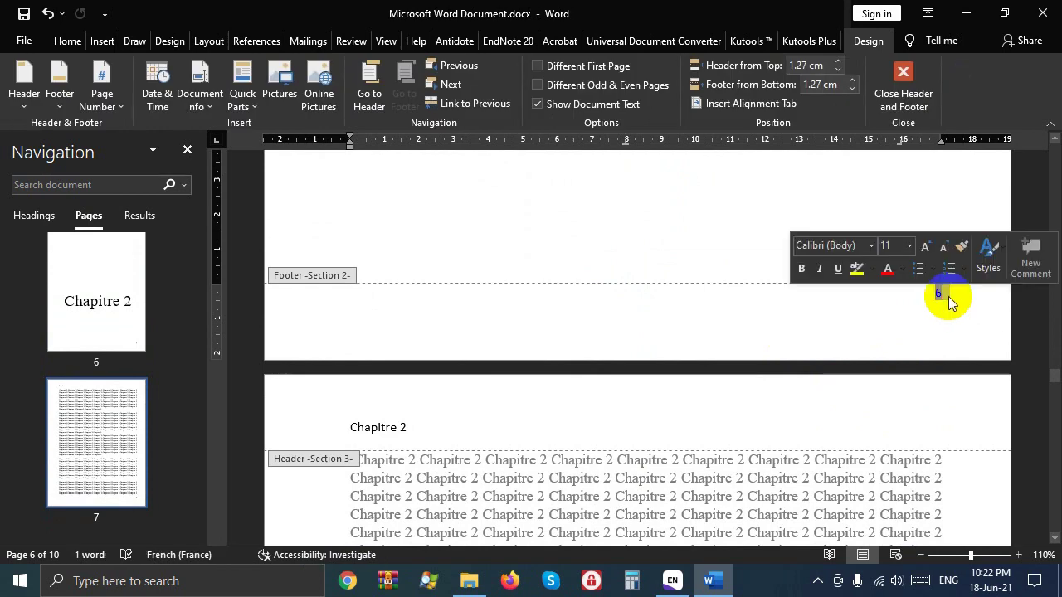
left_click(948, 296)
scroll(784, 227, "up", 8)
double_click(743, 269)
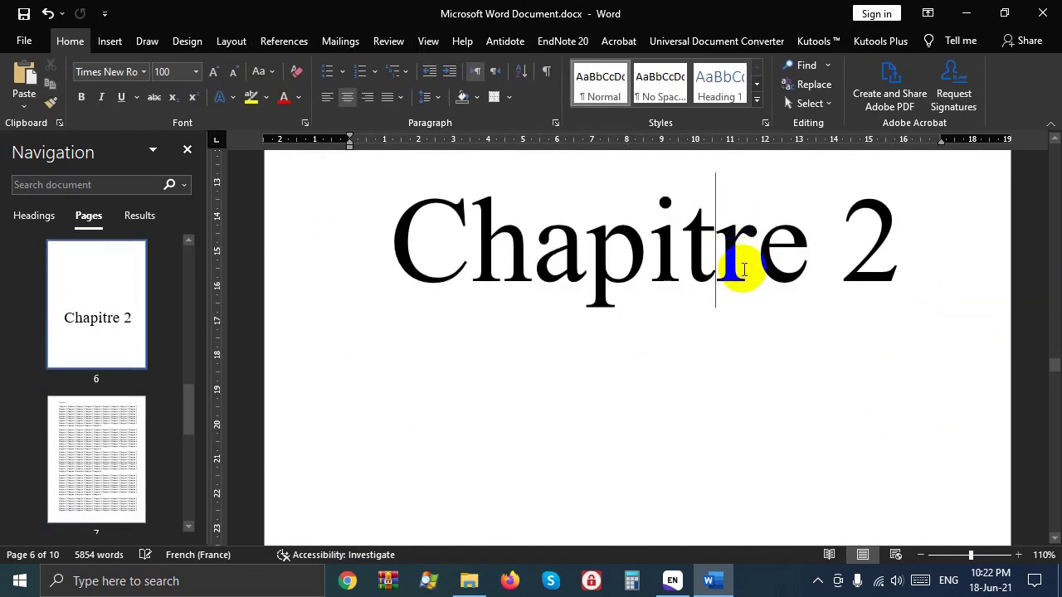
scroll(746, 273, "up", 6)
scroll(747, 276, "up", 4)
scroll(748, 277, "up", 2)
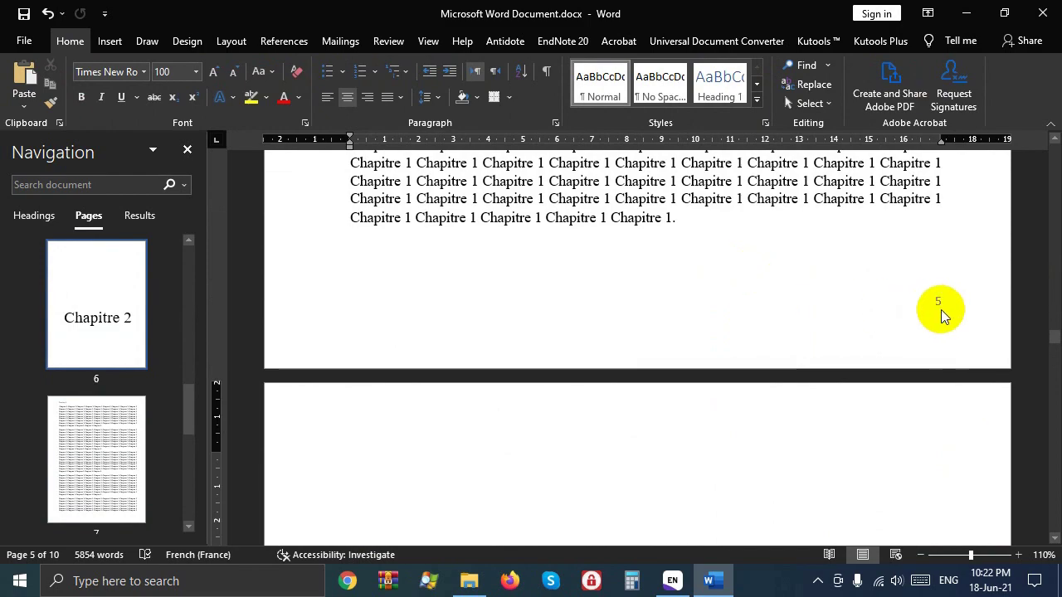
scroll(941, 308, "down", 3)
scroll(921, 313, "down", 1)
scroll(829, 332, "down", 5)
scroll(772, 362, "down", 6)
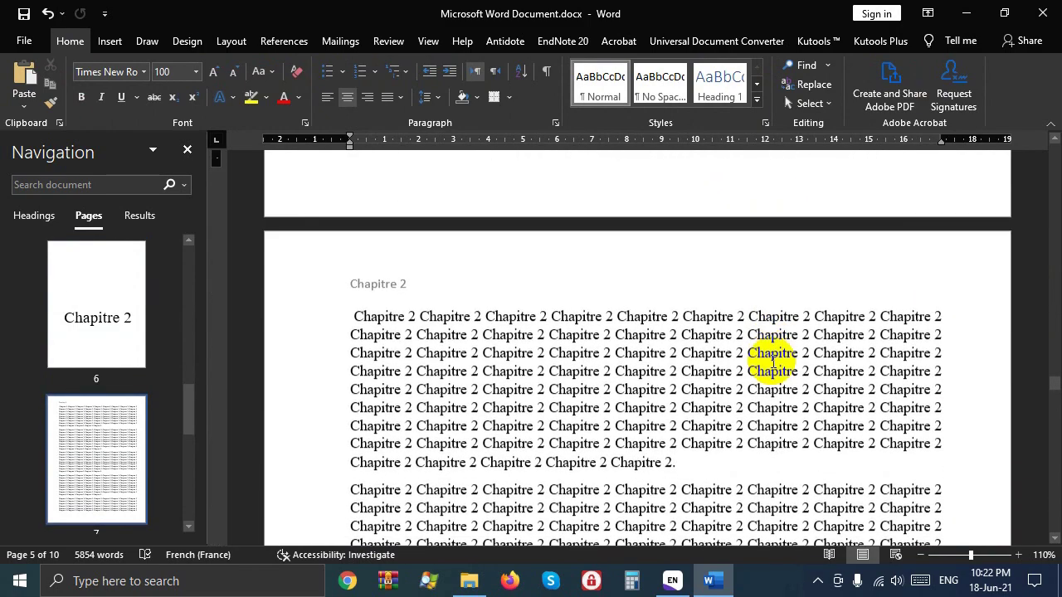
scroll(829, 323, "down", 1)
scroll(895, 276, "down", 5)
scroll(896, 277, "down", 3)
scroll(896, 290, "down", 3)
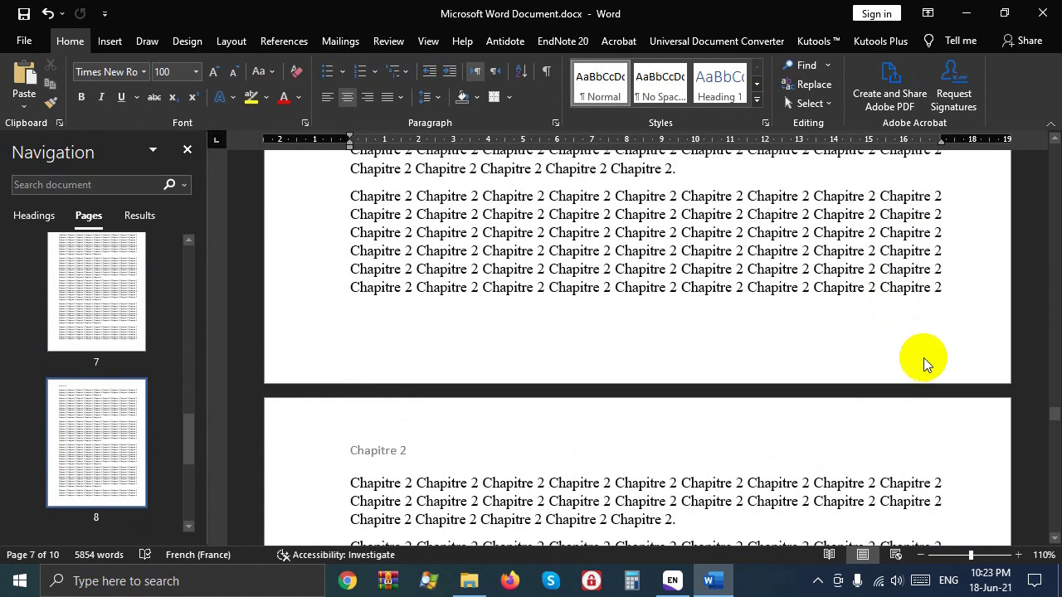
scroll(930, 376, "up", 2)
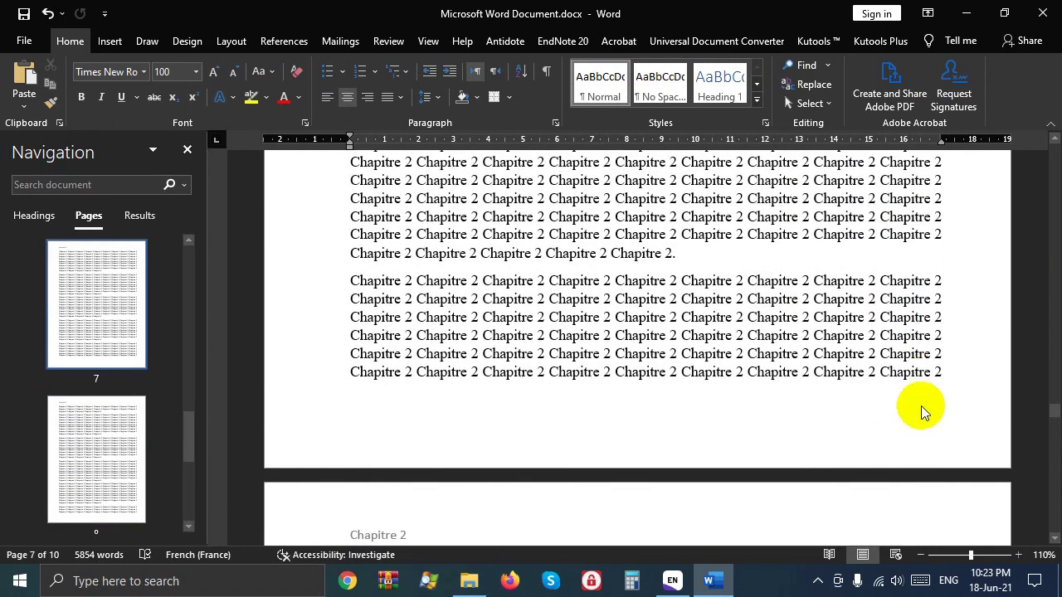
scroll(963, 444, "up", 3)
scroll(963, 443, "up", 2)
scroll(963, 441, "up", 3)
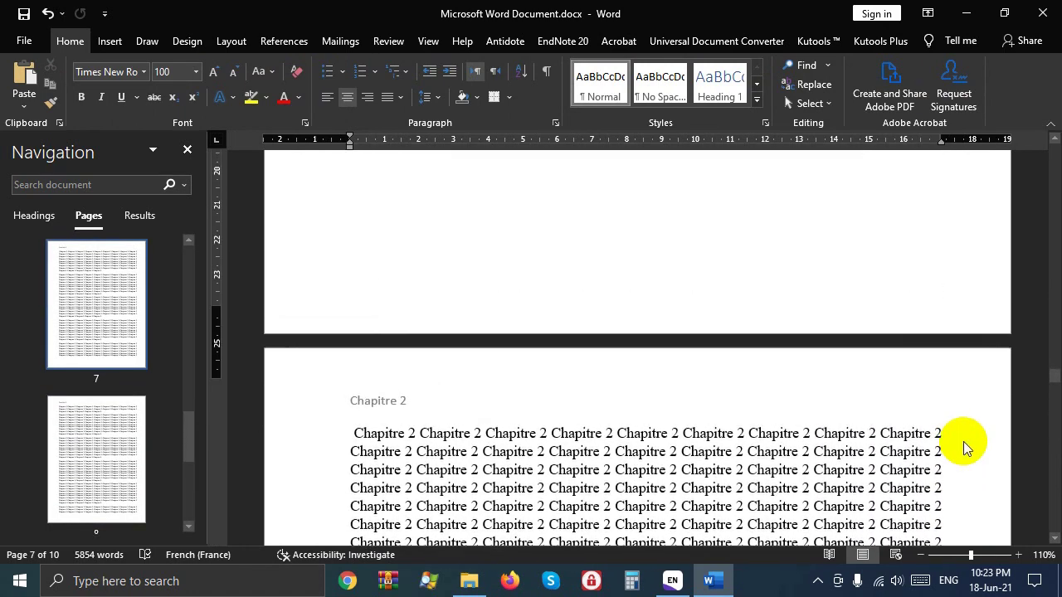
scroll(965, 441, "up", 3)
scroll(965, 441, "down", 3)
scroll(957, 440, "down", 8)
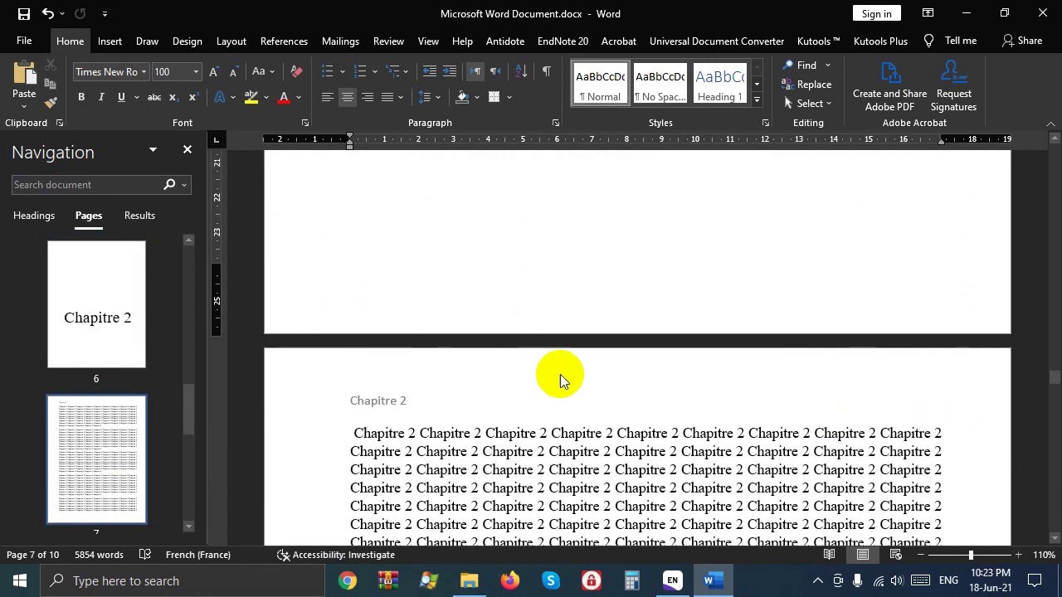
- Turn off Link to Previous on the page 7 Section 3 footer, then close footer editing
double_click(433, 381)
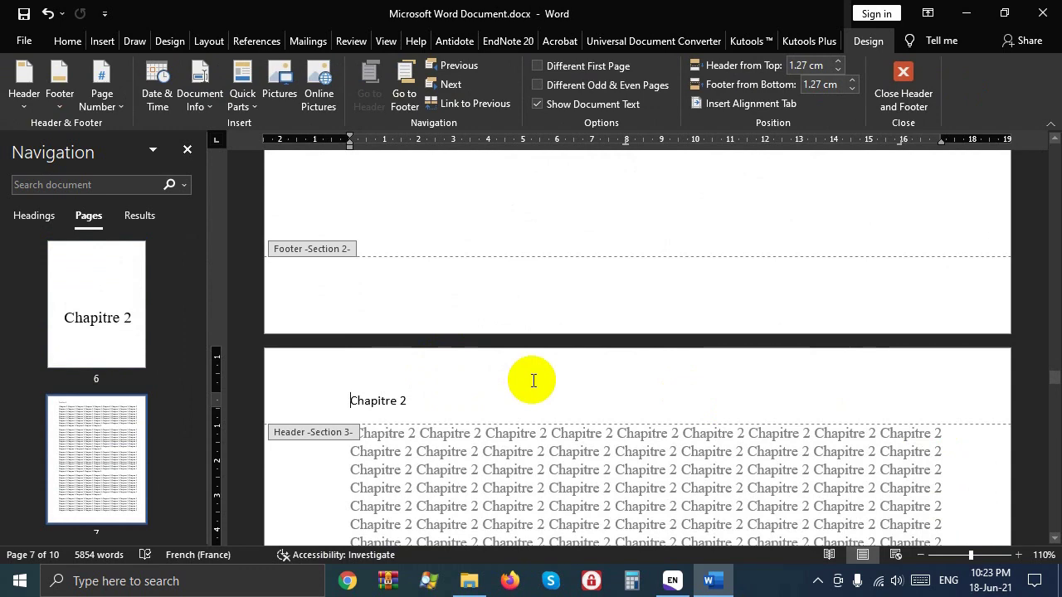
scroll(531, 380, "down", 3)
scroll(532, 379, "down", 3)
scroll(532, 380, "down", 3)
scroll(581, 369, "down", 3)
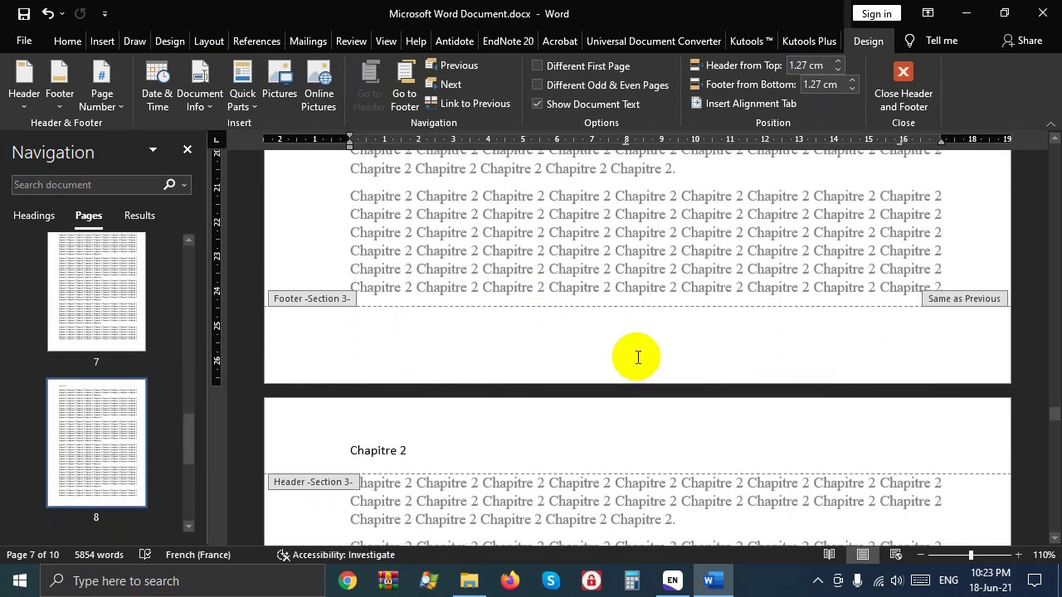
left_click(637, 356)
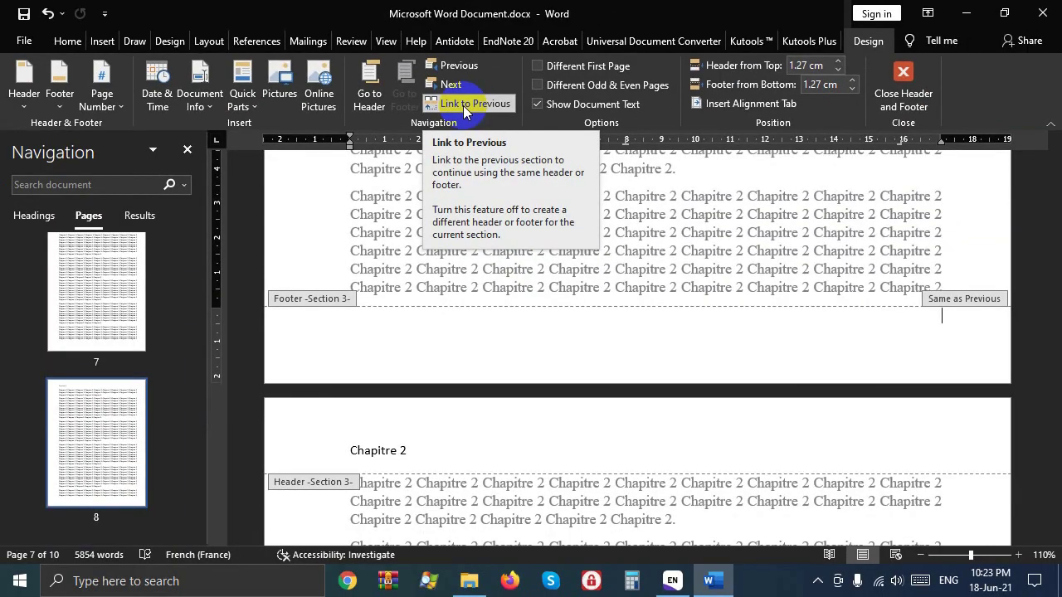
left_click(463, 105)
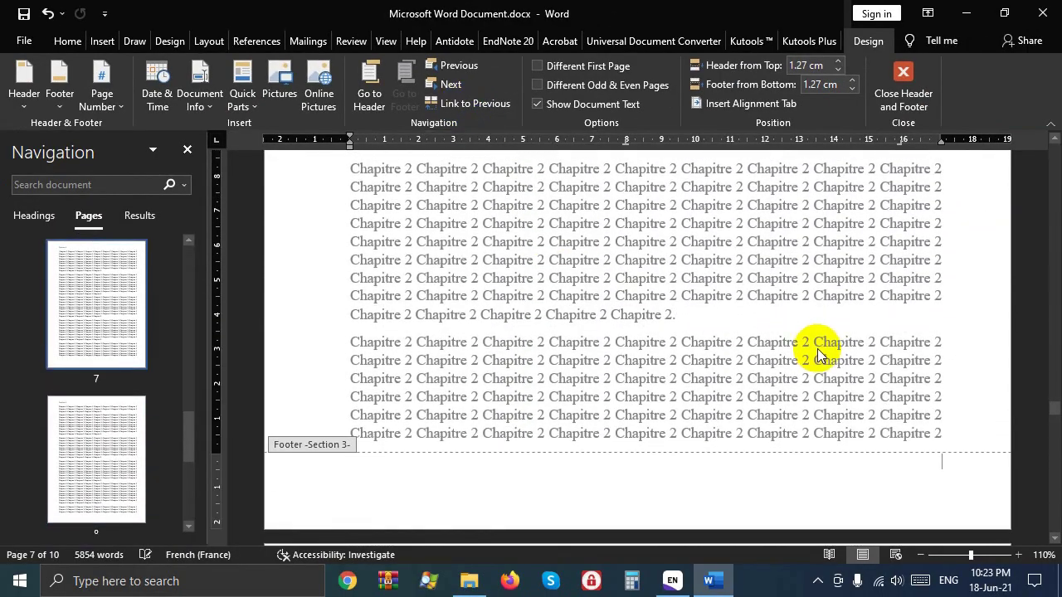
double_click(818, 351)
- Scroll back up and place the caret in the Chapitre 1 body text
scroll(859, 371, "down", 2)
scroll(858, 372, "up", 2)
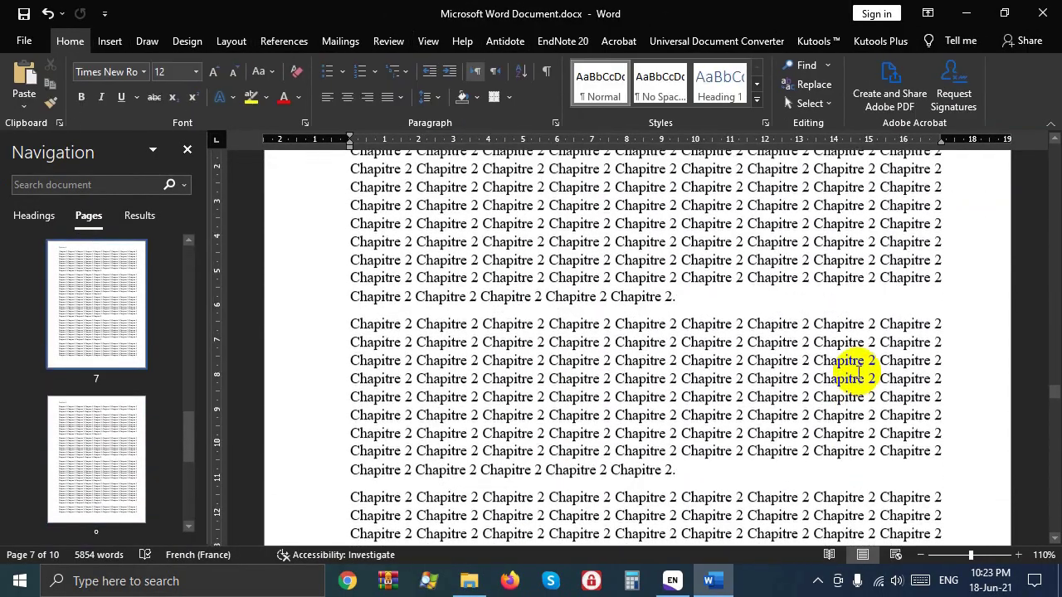
scroll(858, 372, "up", 2)
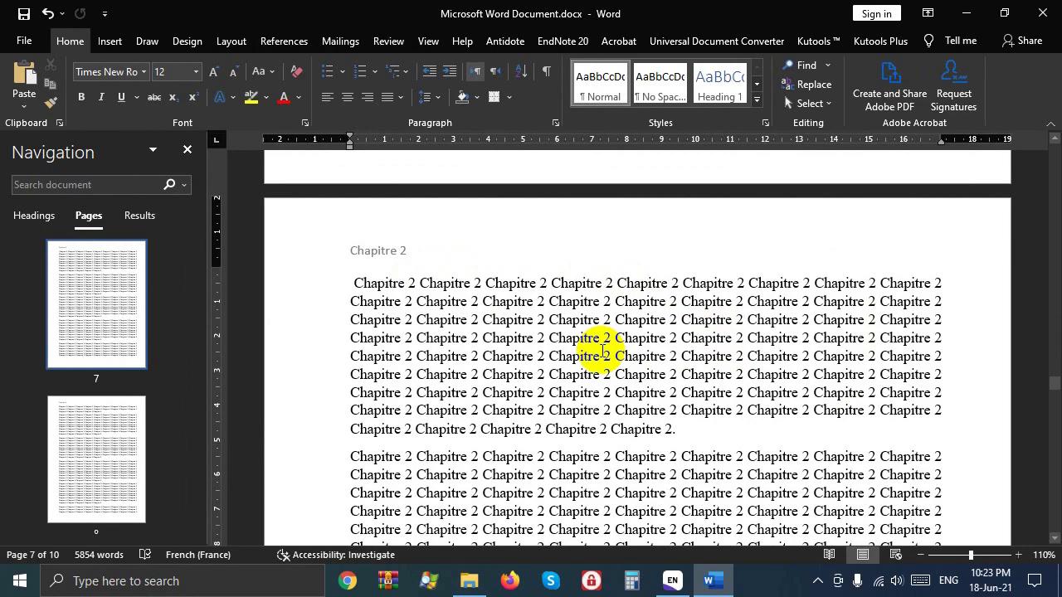
scroll(601, 350, "up", 4)
scroll(601, 350, "up", 6)
scroll(601, 350, "up", 5)
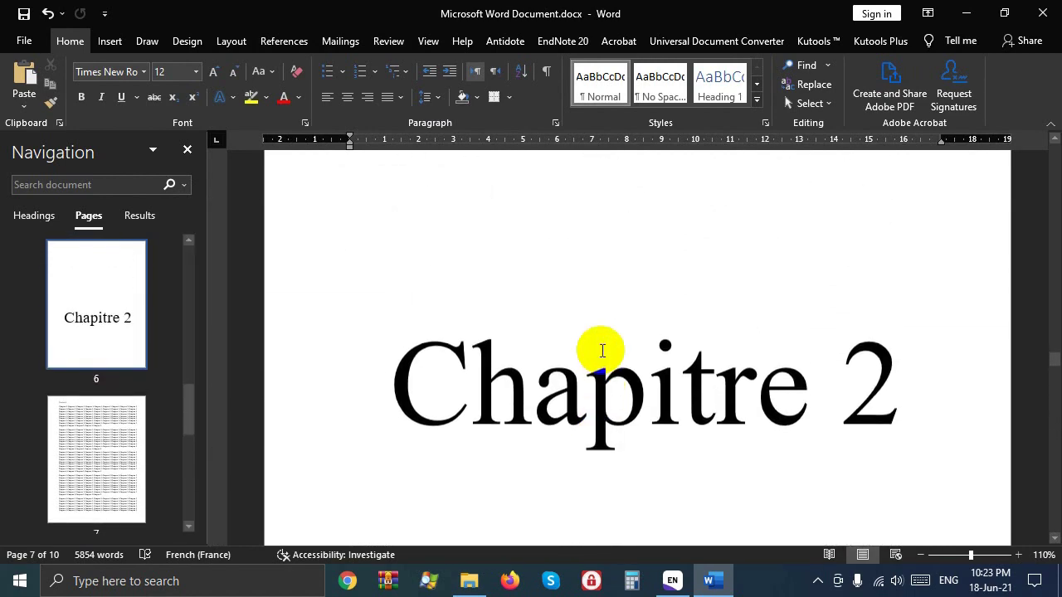
scroll(601, 350, "up", 3)
scroll(601, 350, "up", 4)
scroll(601, 350, "up", 6)
scroll(601, 350, "up", 3)
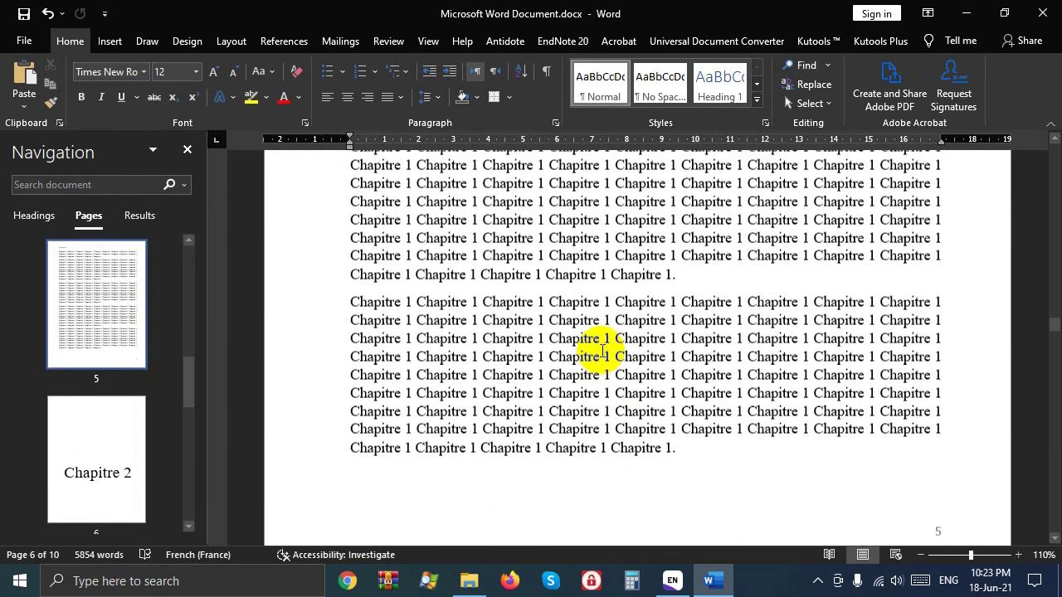
scroll(630, 340, "up", 2)
scroll(726, 311, "up", 2)
left_click(628, 272)
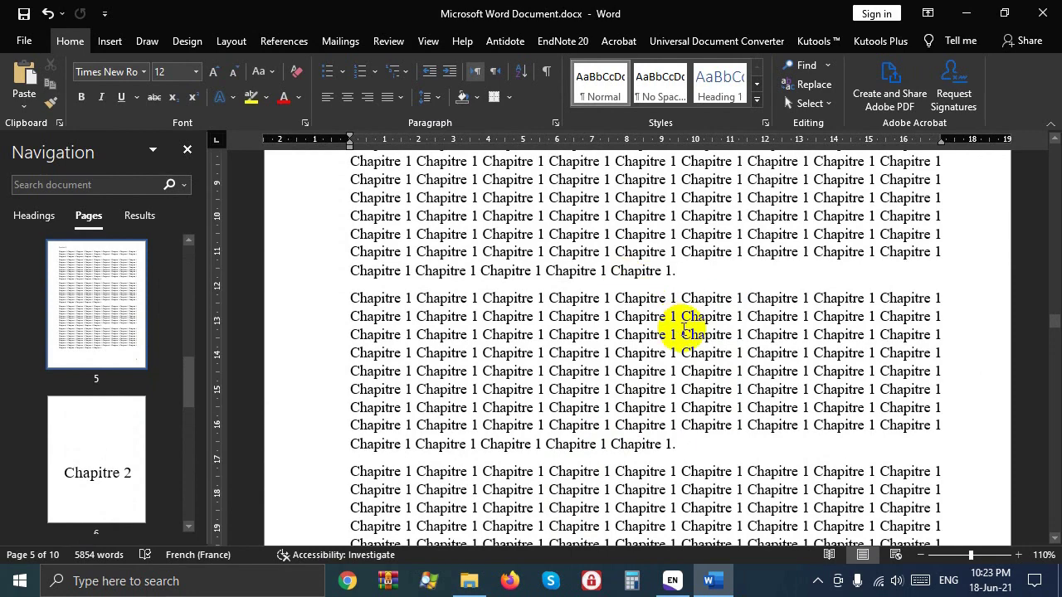
- Scroll down to page 7 and place the caret in the Chapitre 2 body text
scroll(753, 334, "down", 2)
scroll(854, 407, "down", 3)
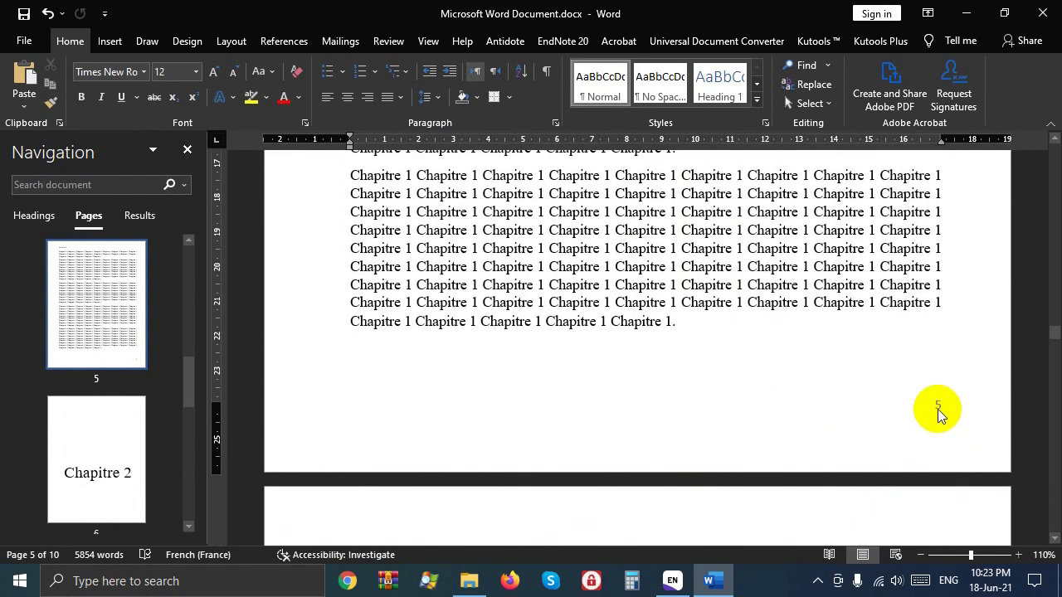
scroll(559, 369, "down", 3)
scroll(559, 370, "down", 2)
scroll(602, 481, "down", 4)
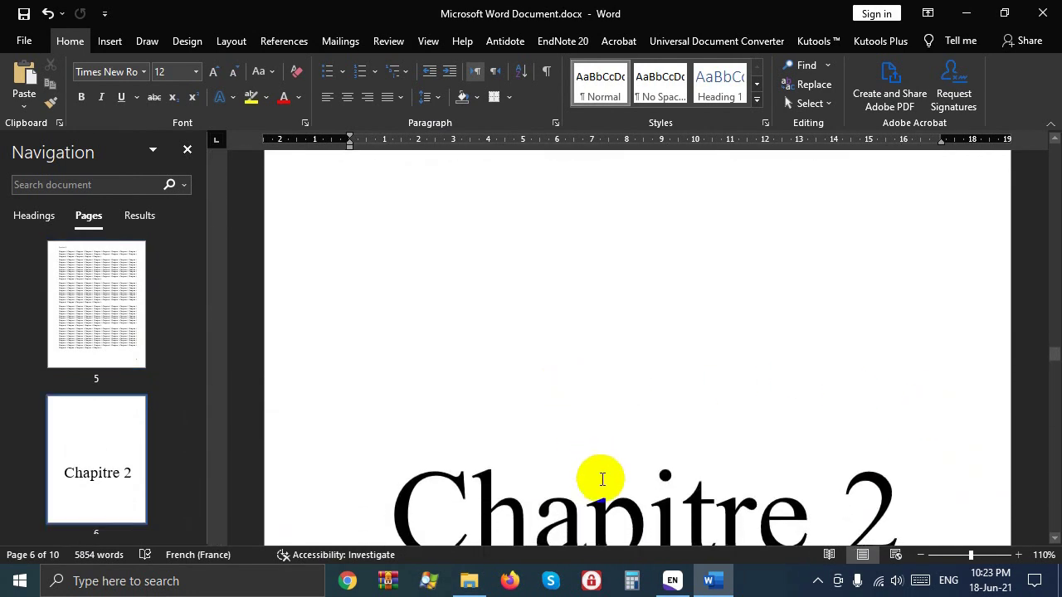
scroll(676, 433, "down", 2)
scroll(676, 433, "down", 2)
left_click(587, 327)
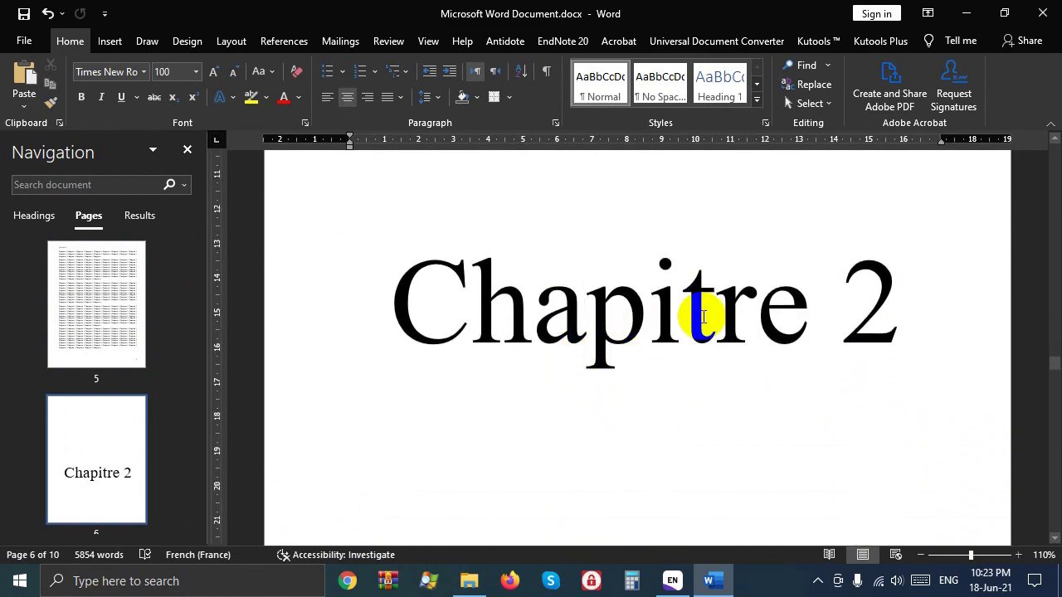
scroll(701, 313, "up", 5)
scroll(701, 316, "down", 15)
left_click(705, 324)
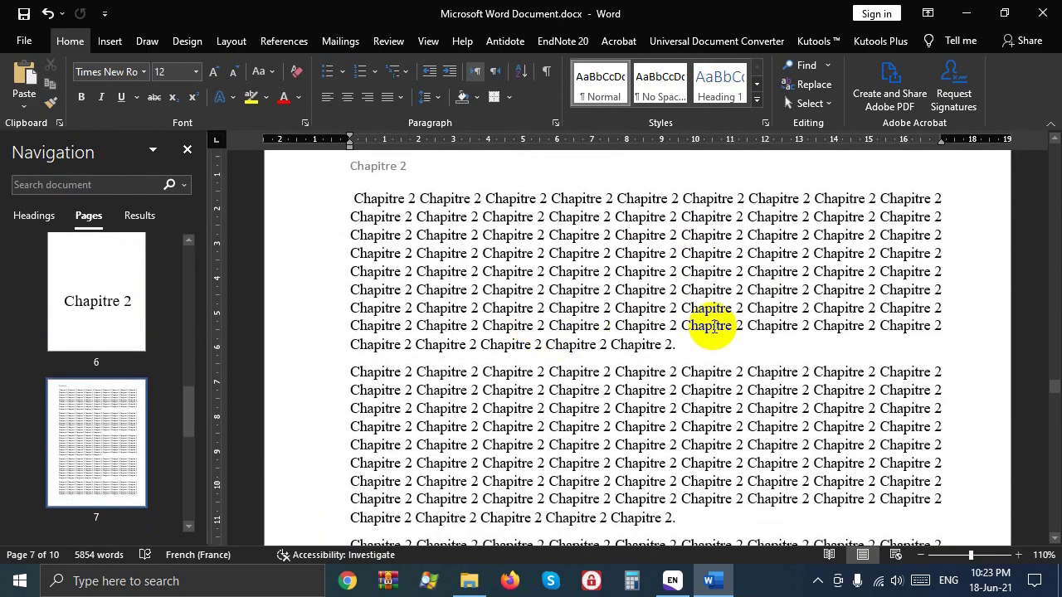
scroll(712, 326, "down", 2)
scroll(710, 327, "down", 2)
scroll(722, 340, "down", 1)
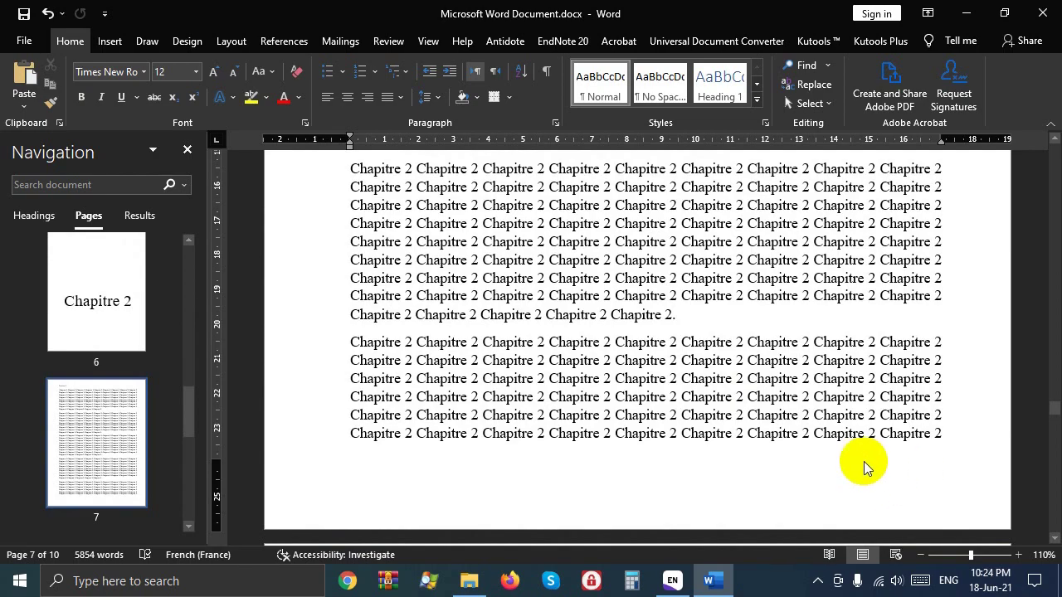
scroll(628, 332, "up", 2)
scroll(628, 332, "up", 2)
scroll(628, 332, "up", 2)
scroll(628, 332, "up", 1)
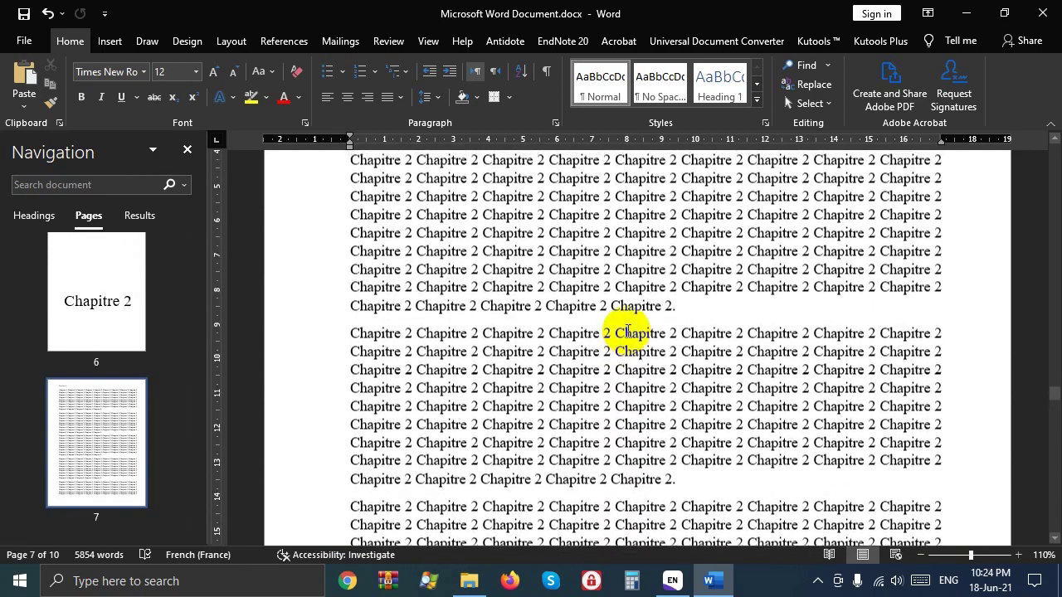
scroll(628, 331, "up", 1)
scroll(628, 330, "up", 3)
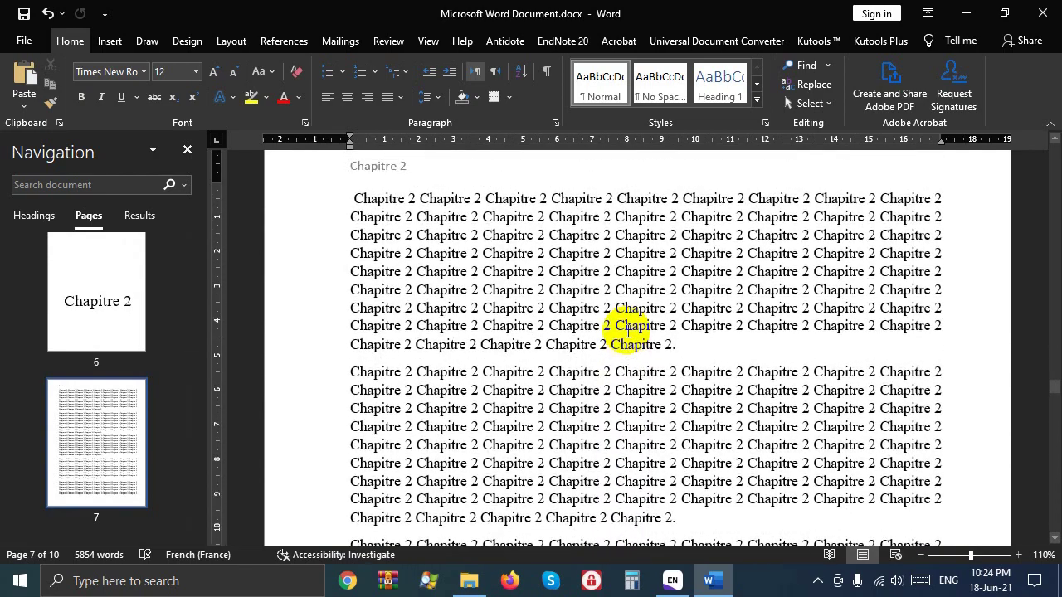
- Set the Chapitre 2 section's page numbering to start at 6 in Format Page Numbers
left_click(110, 43)
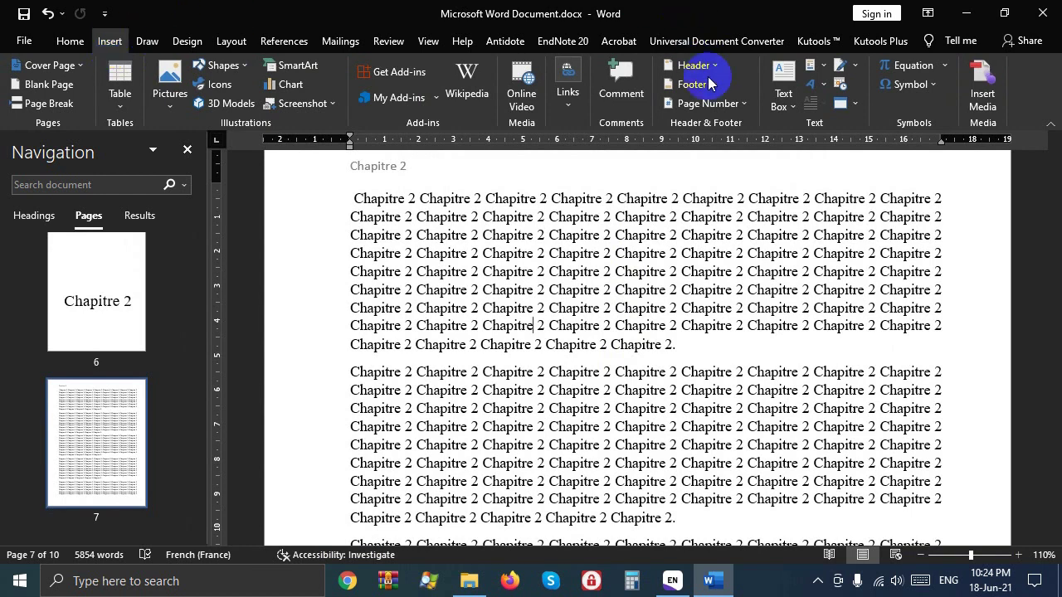
left_click(718, 110)
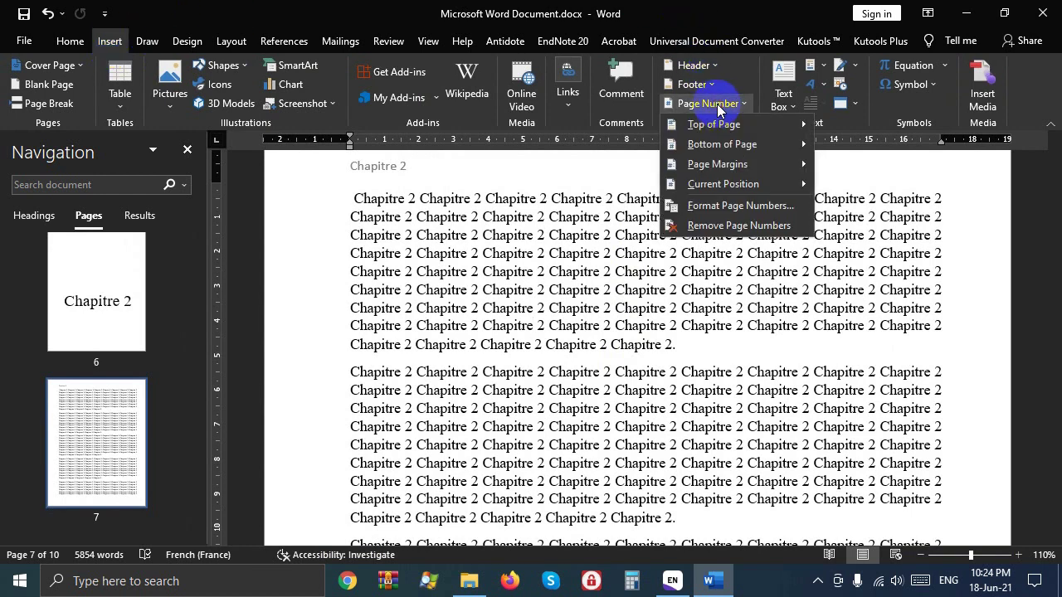
left_click(730, 206)
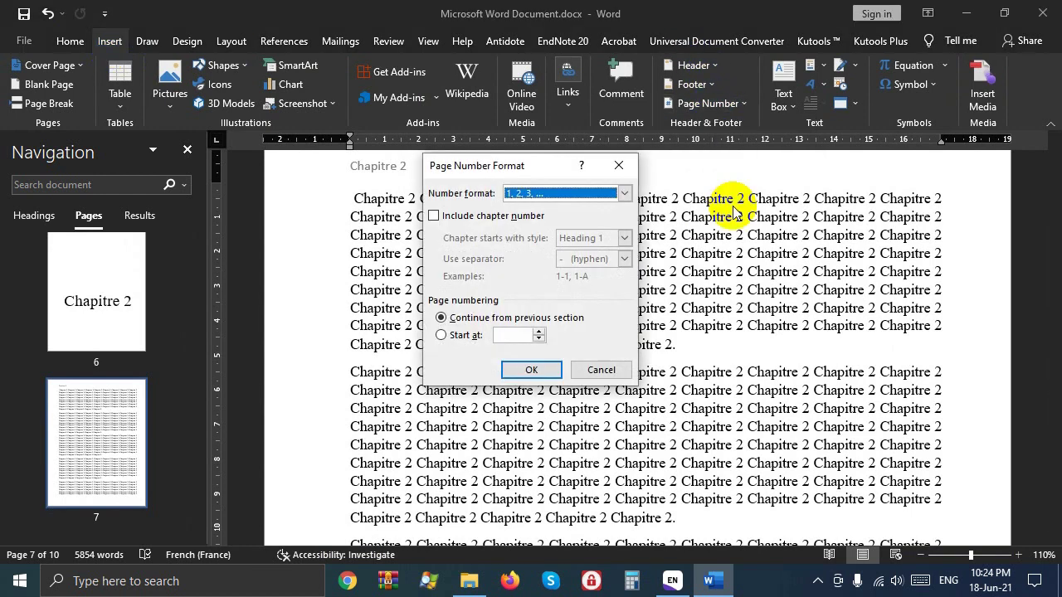
left_click(461, 335)
type("6")
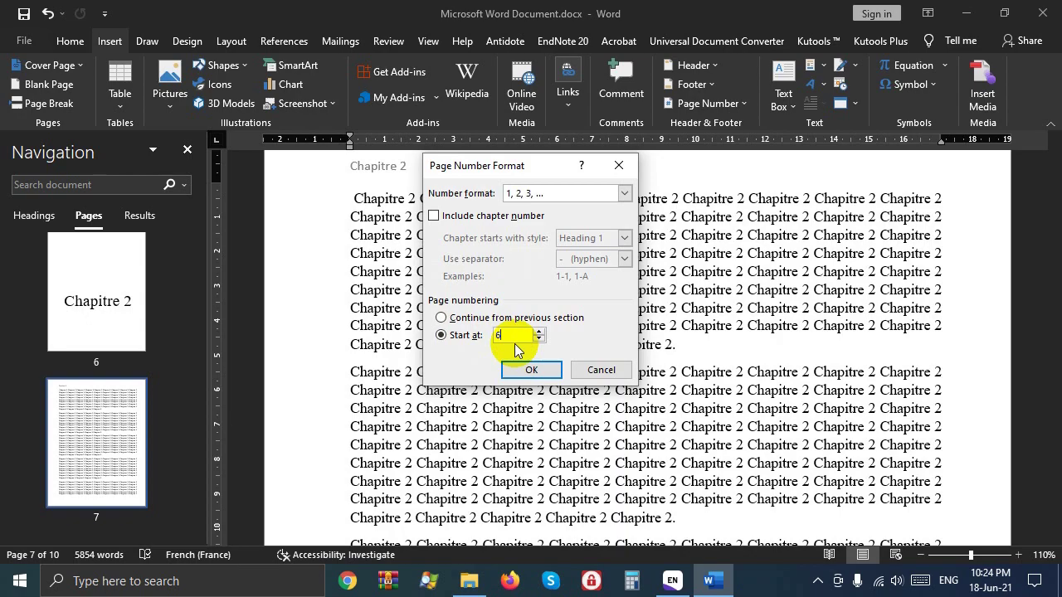
left_click(531, 369)
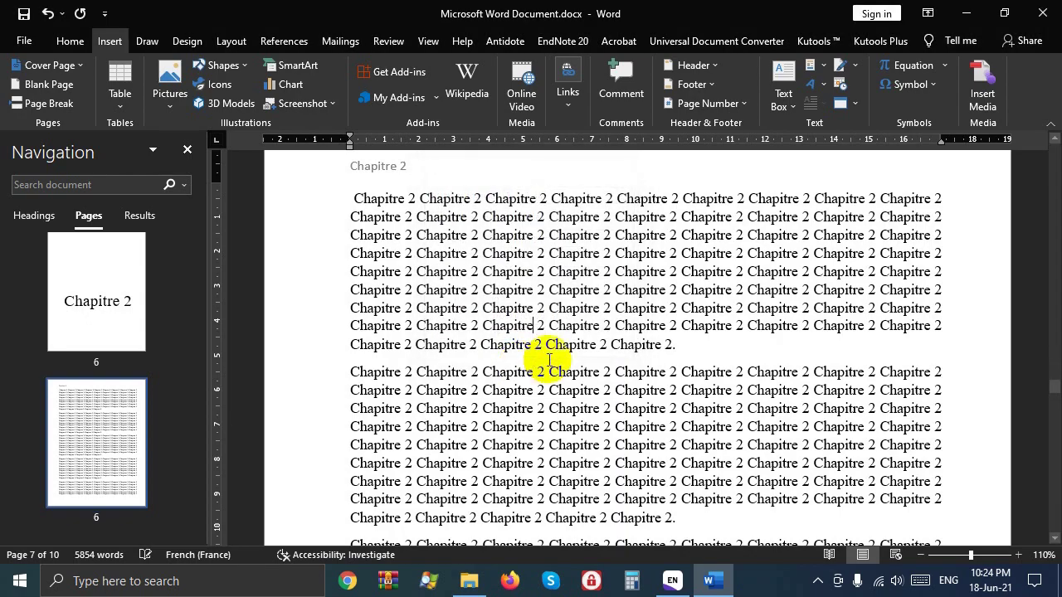
scroll(664, 320, "down", 1)
scroll(671, 324, "down", 5)
scroll(670, 323, "down", 5)
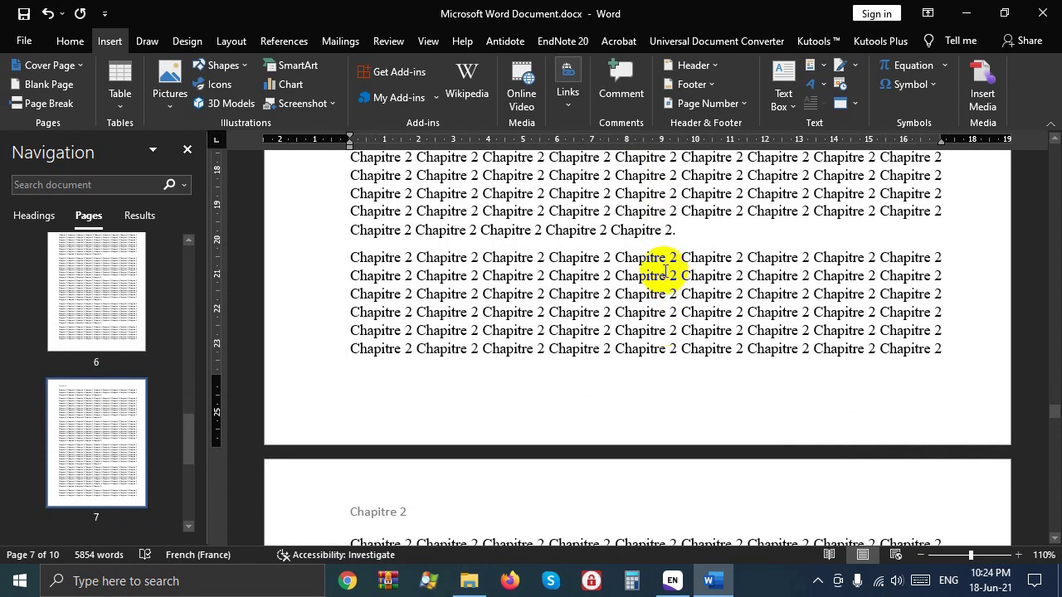
- Add a Plain Number 3 page number at the bottom right of the Chapitre 2 footer
left_click(720, 106)
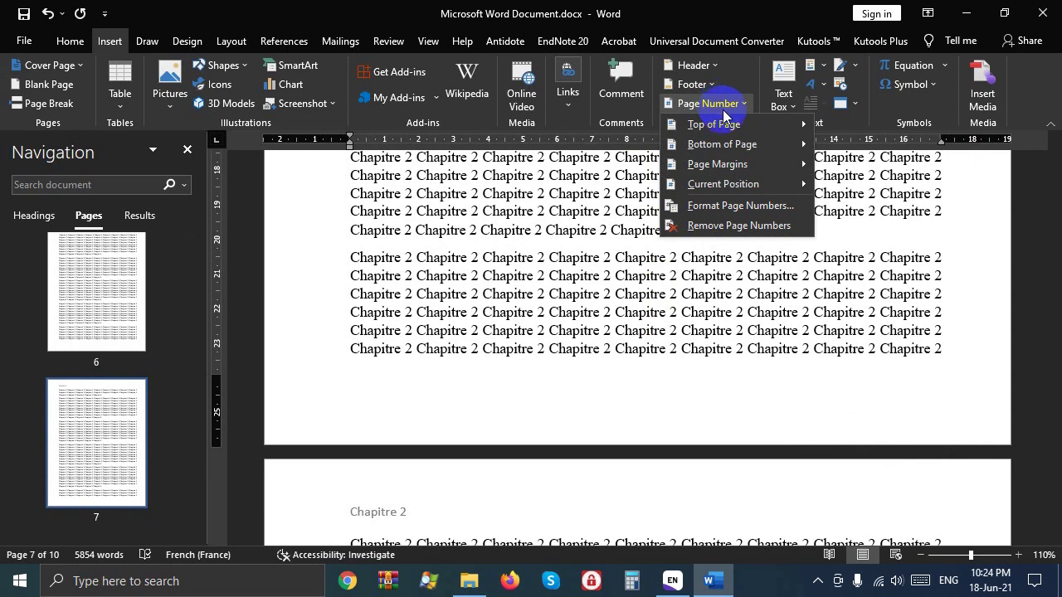
mouse_move(722, 144)
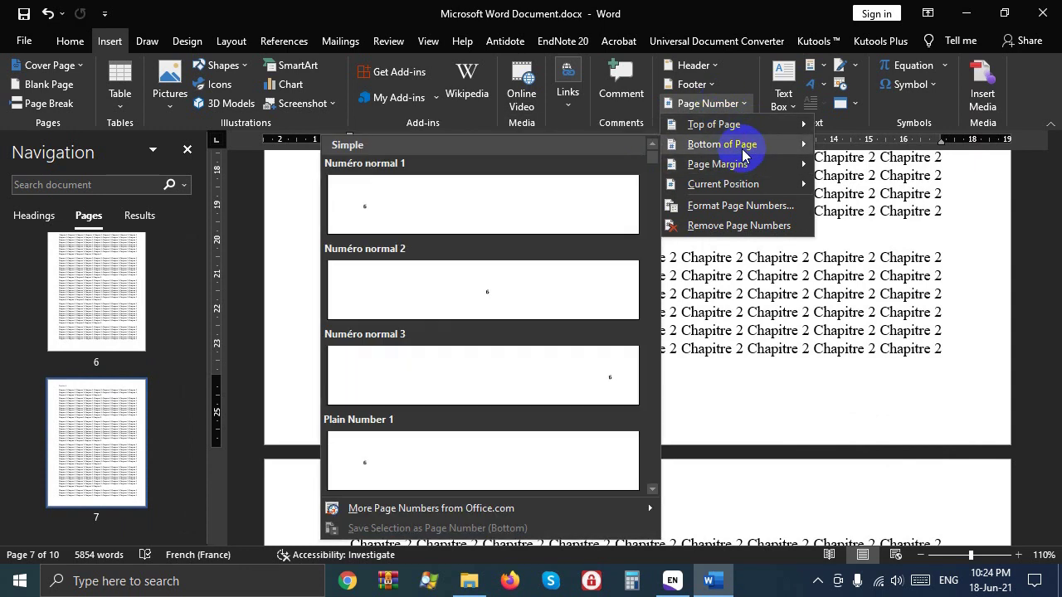
left_click(576, 357)
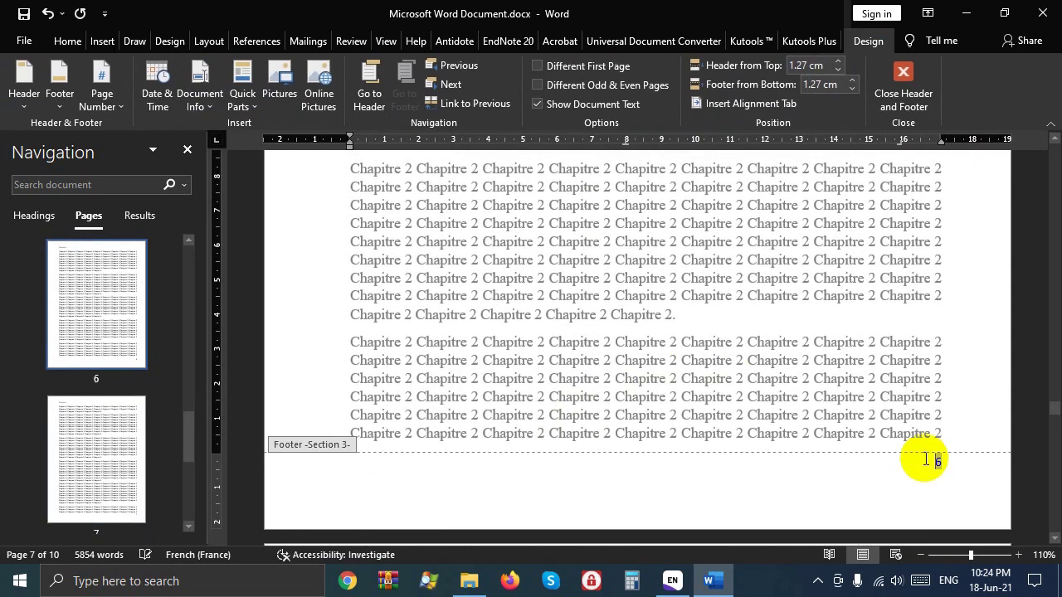
double_click(816, 413)
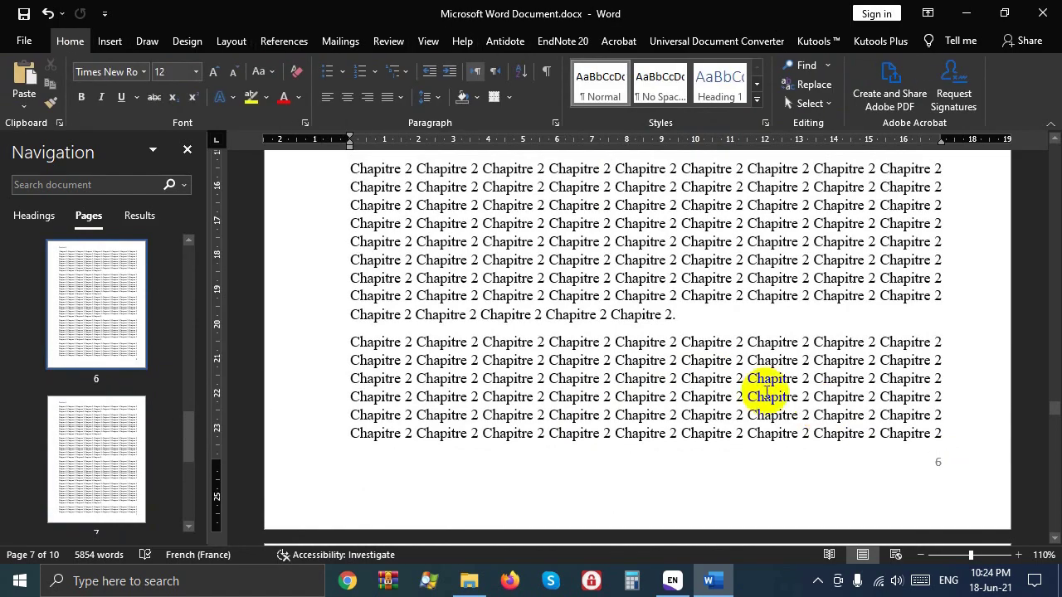
key("ctrl+Return")
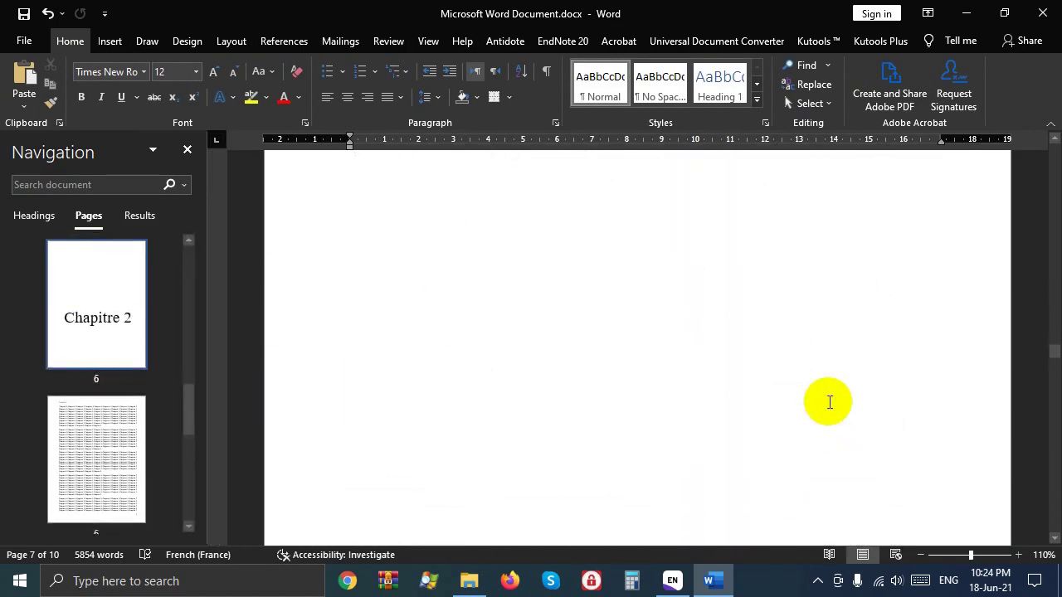
- Scroll down to the last Chapitre 2 sentence on page 10 of 10
left_click_drag(1050, 387, 1049, 315)
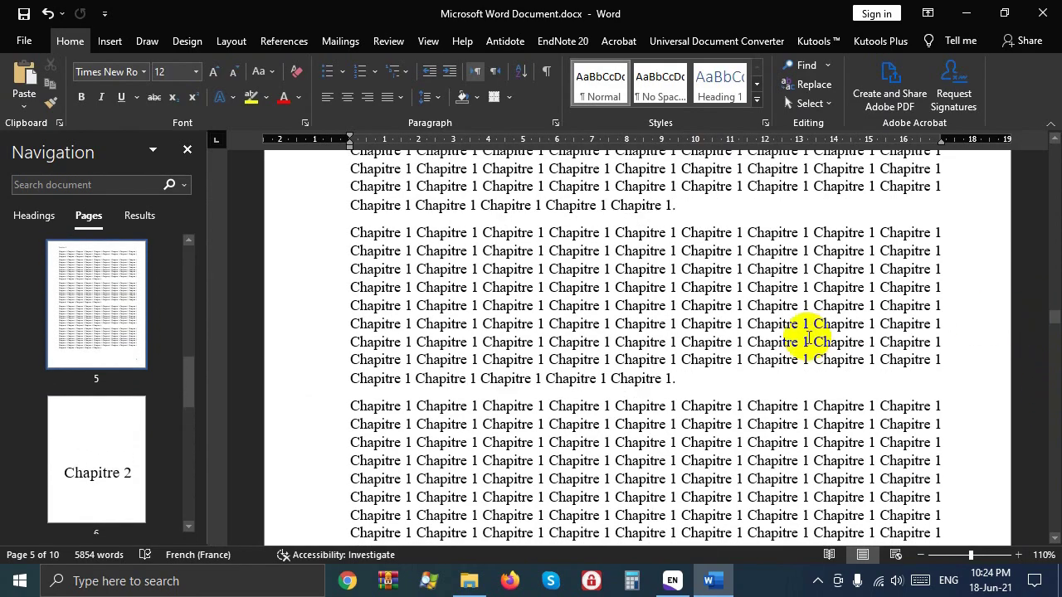
scroll(812, 338, "up", 2)
scroll(809, 337, "up", 2)
scroll(807, 337, "down", 8)
scroll(805, 342, "down", 8)
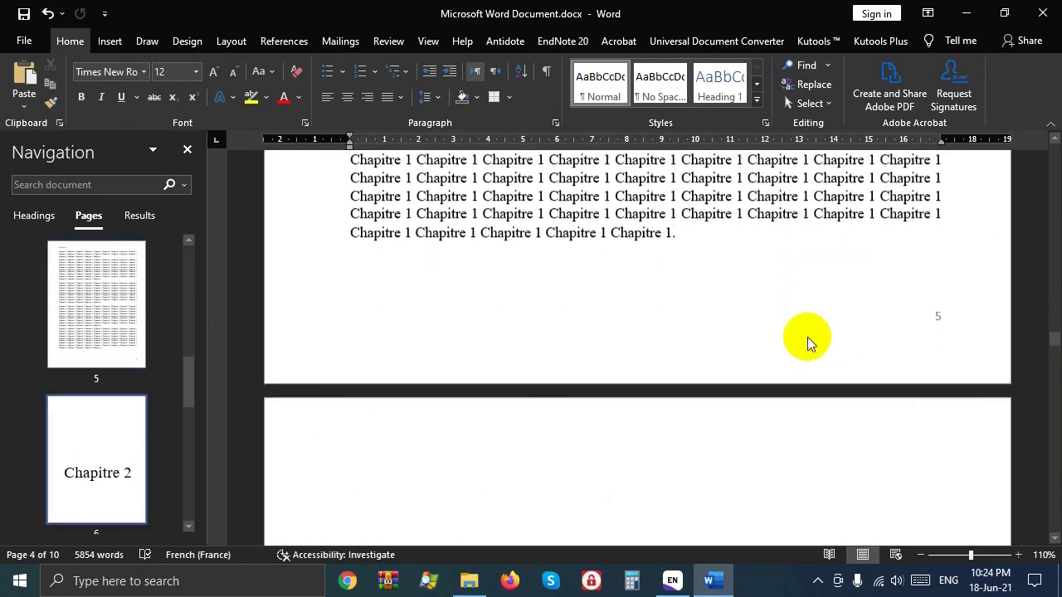
scroll(912, 208, "down", 2)
scroll(573, 261, "up", 12)
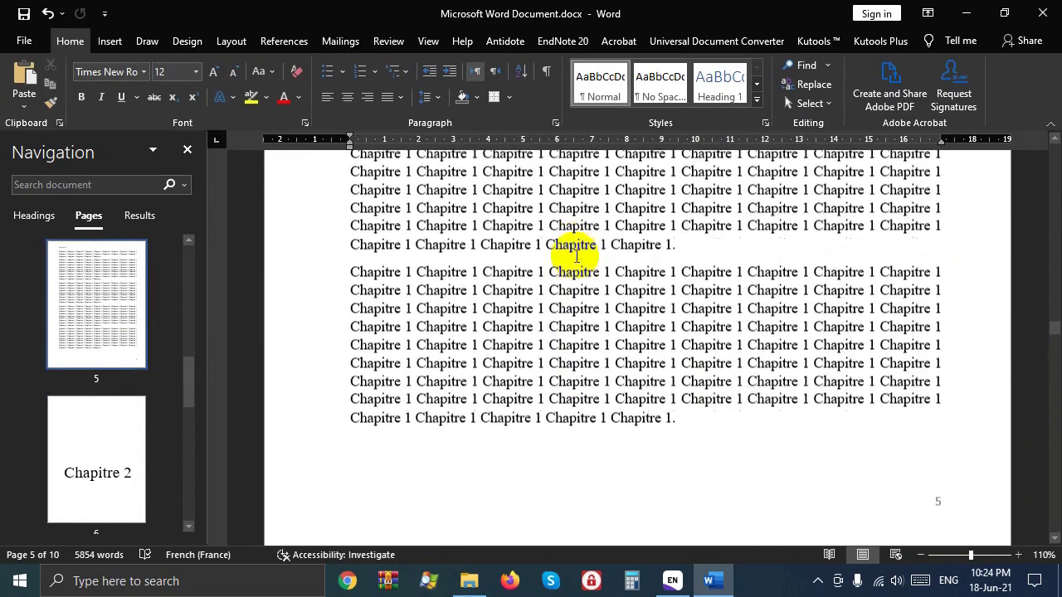
scroll(575, 260, "up", 3)
scroll(574, 260, "up", 2)
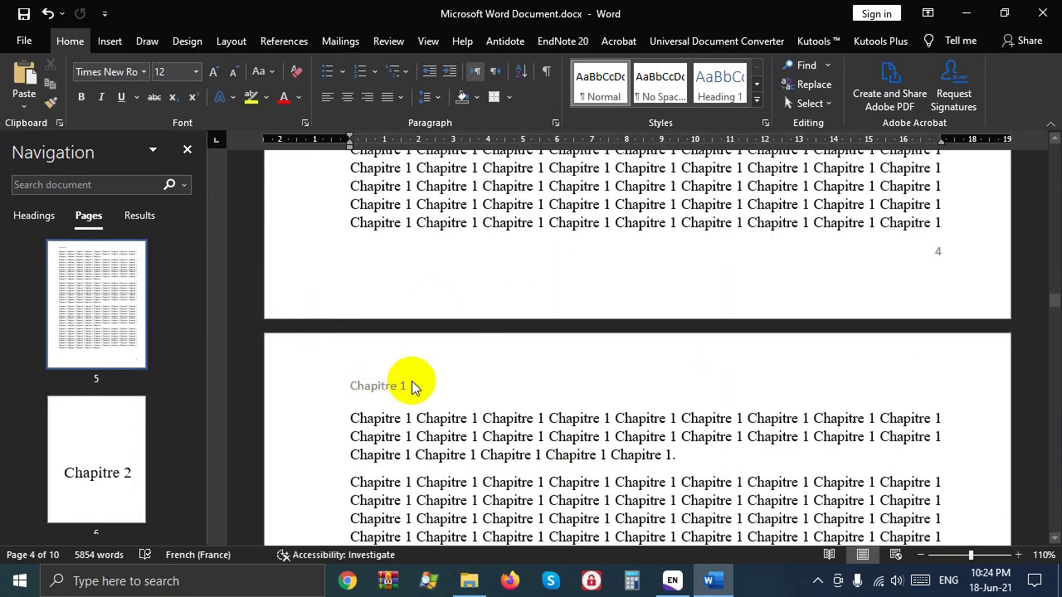
scroll(481, 386, "up", 5)
scroll(557, 391, "up", 1)
scroll(558, 392, "down", 5)
scroll(560, 390, "down", 3)
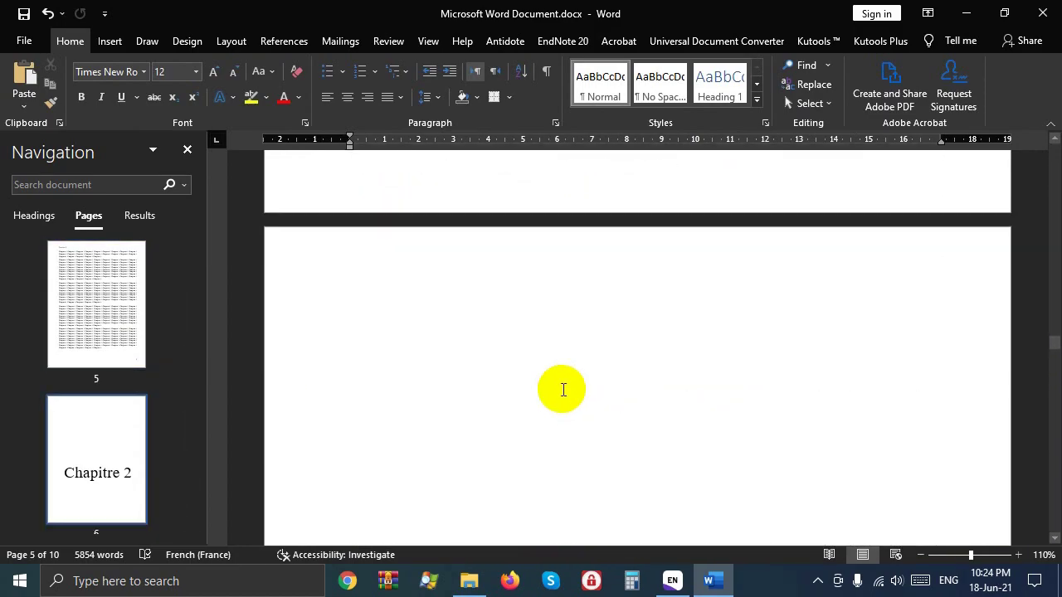
scroll(560, 390, "down", 2)
scroll(519, 277, "down", 2)
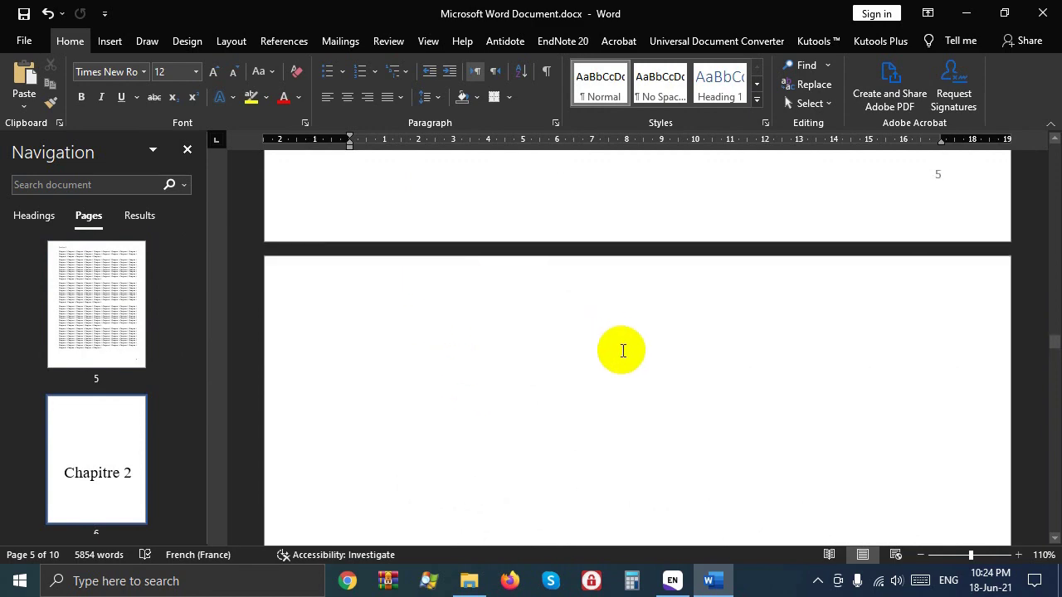
scroll(621, 348, "down", 3)
scroll(621, 350, "down", 3)
scroll(622, 351, "down", 2)
scroll(716, 350, "down", 8)
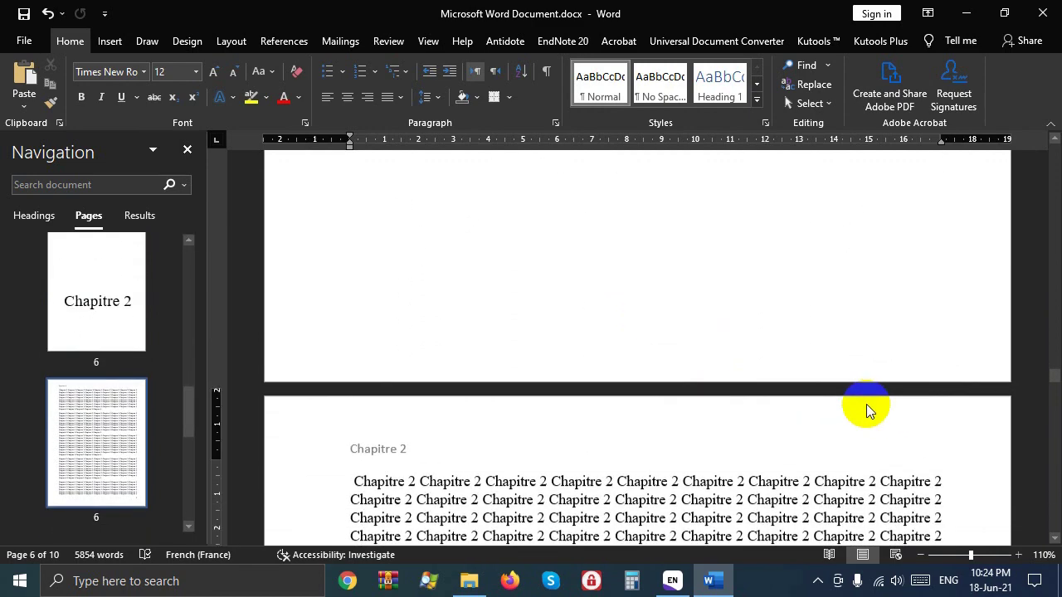
scroll(501, 364, "down", 3)
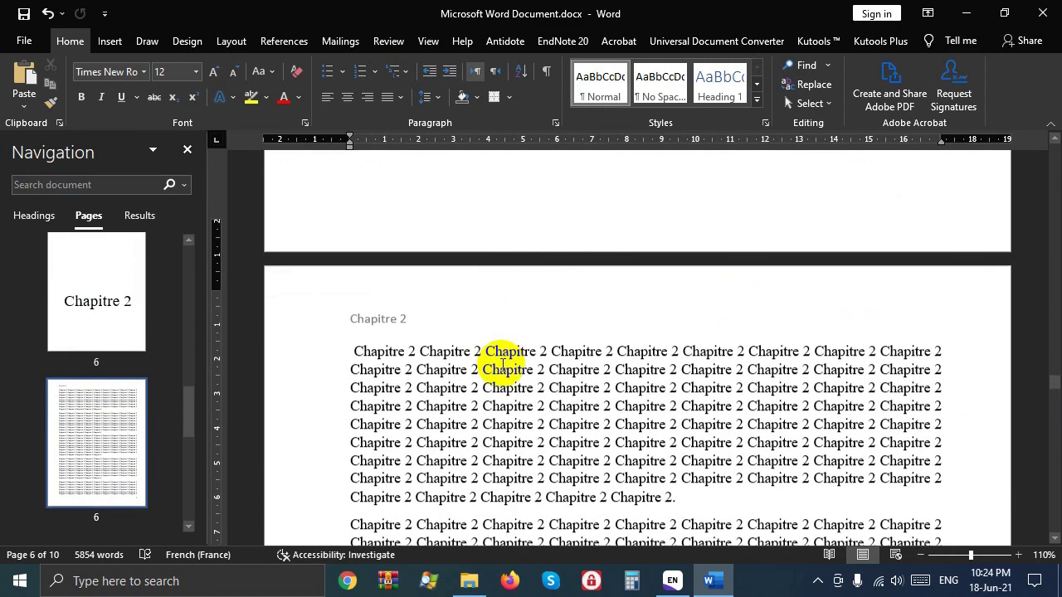
scroll(505, 360, "down", 1)
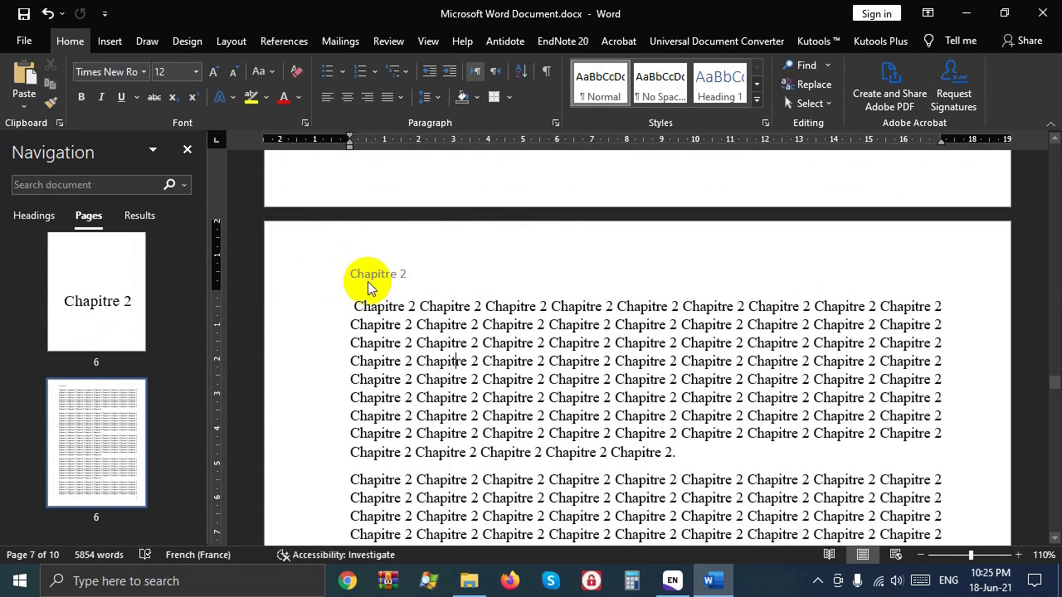
scroll(644, 351, "down", 4)
scroll(746, 356, "down", 3)
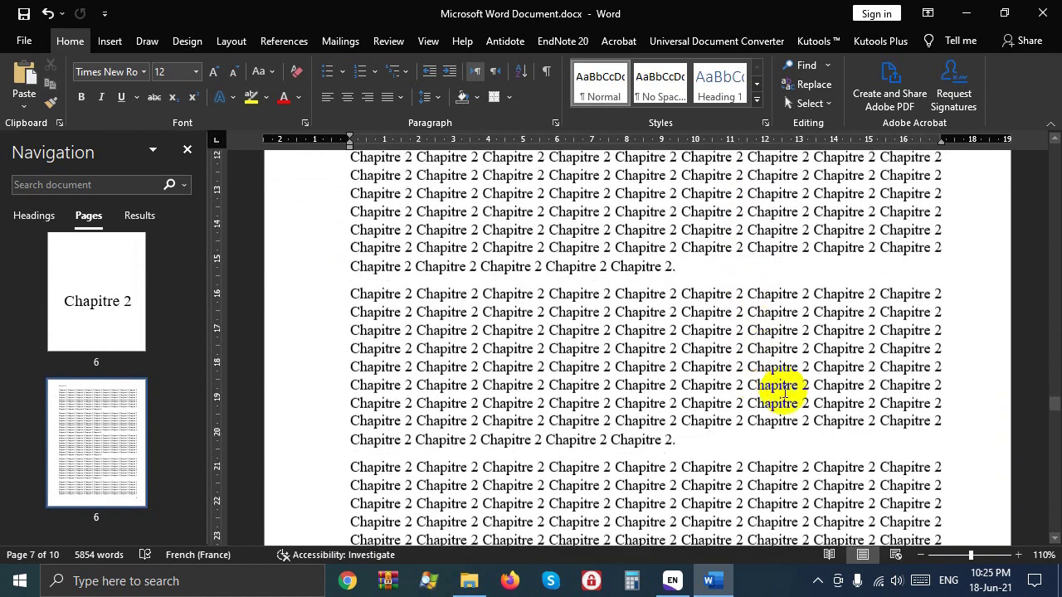
scroll(777, 391, "down", 3)
scroll(954, 489, "down", 3)
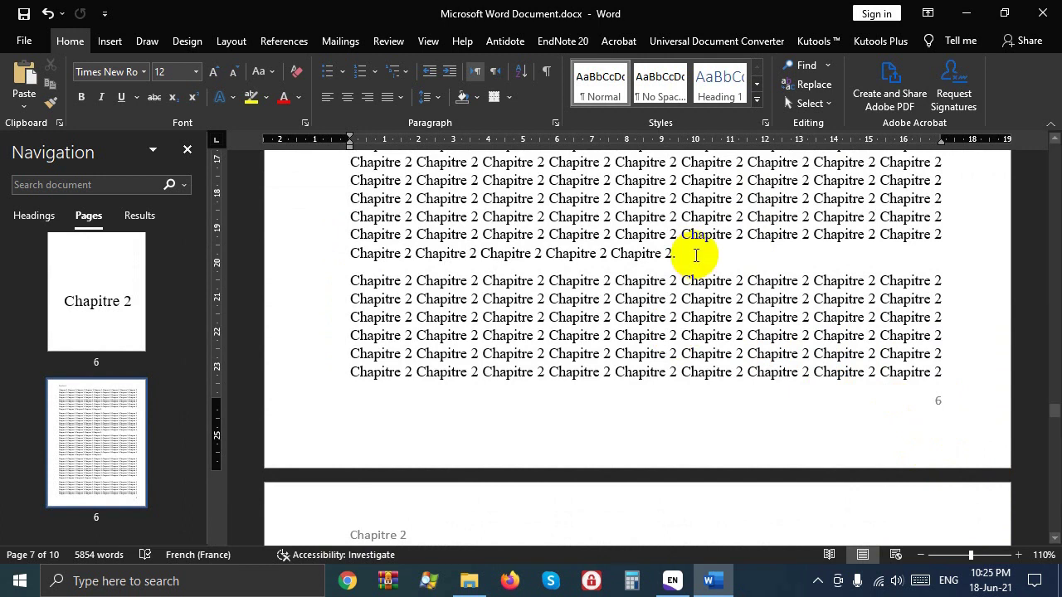
scroll(695, 256, "down", 3)
scroll(689, 300, "down", 3)
scroll(688, 300, "down", 2)
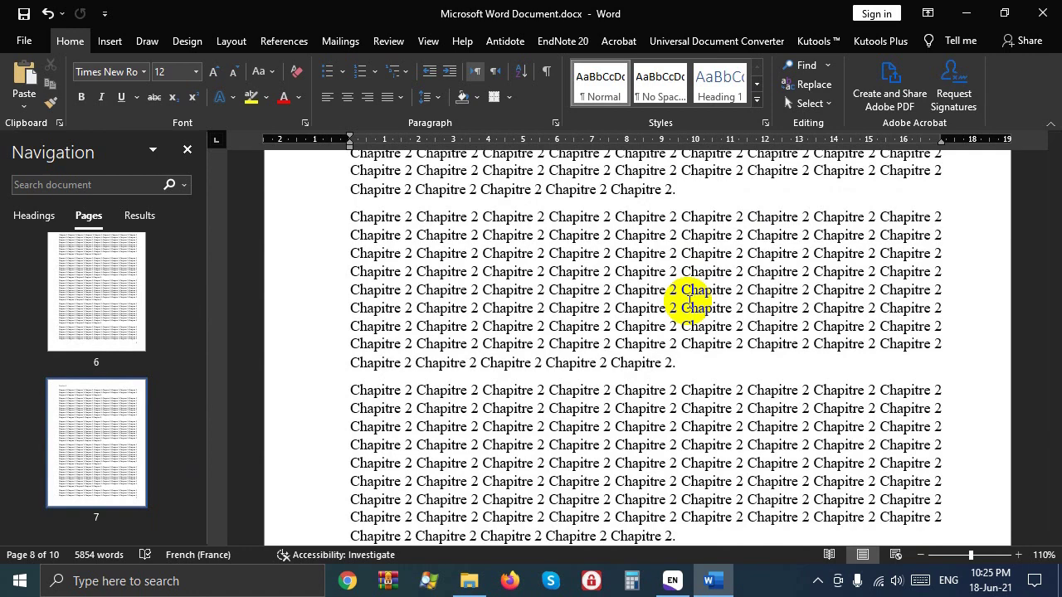
scroll(623, 315, "down", 4)
scroll(623, 315, "down", 2)
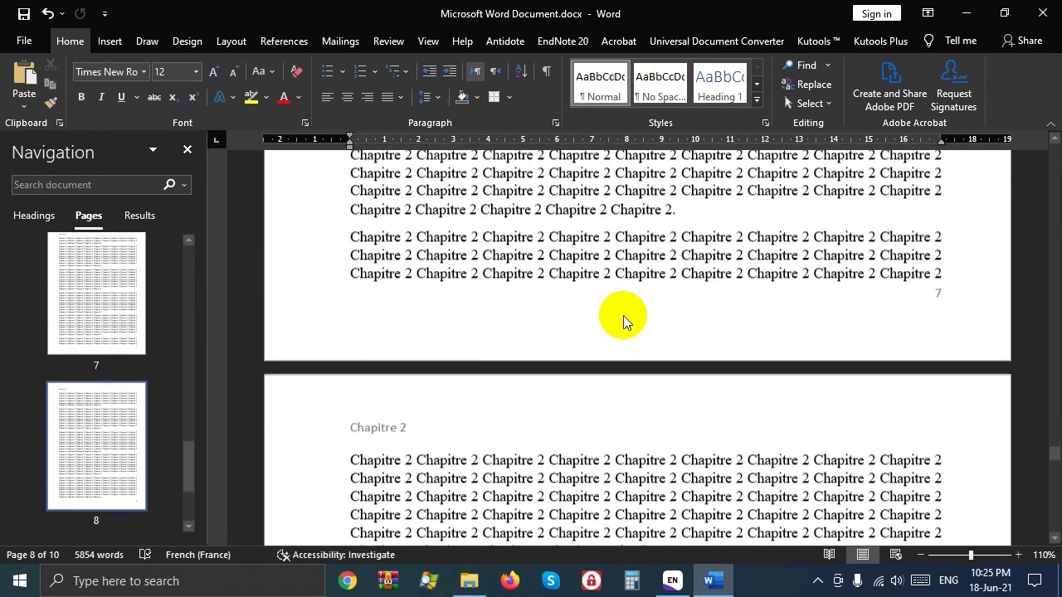
scroll(622, 315, "down", 4)
scroll(623, 316, "down", 3)
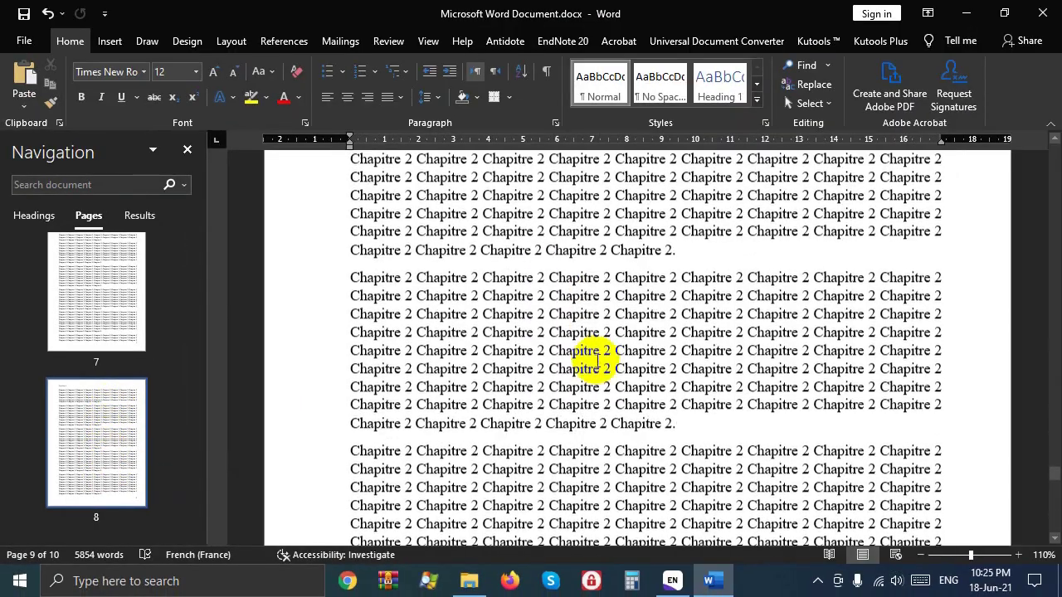
scroll(592, 356, "down", 3)
scroll(593, 360, "down", 4)
scroll(588, 356, "down", 3)
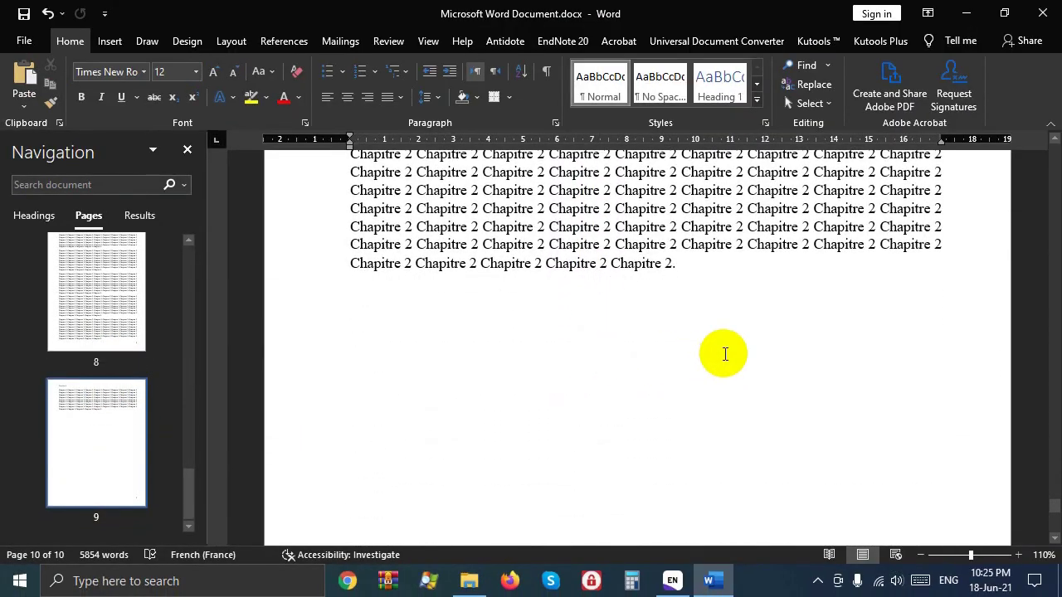
scroll(713, 348, "up", 2)
- Add a blank line after the Chapitre 2 text and insert a Next Page section break
left_click(696, 395)
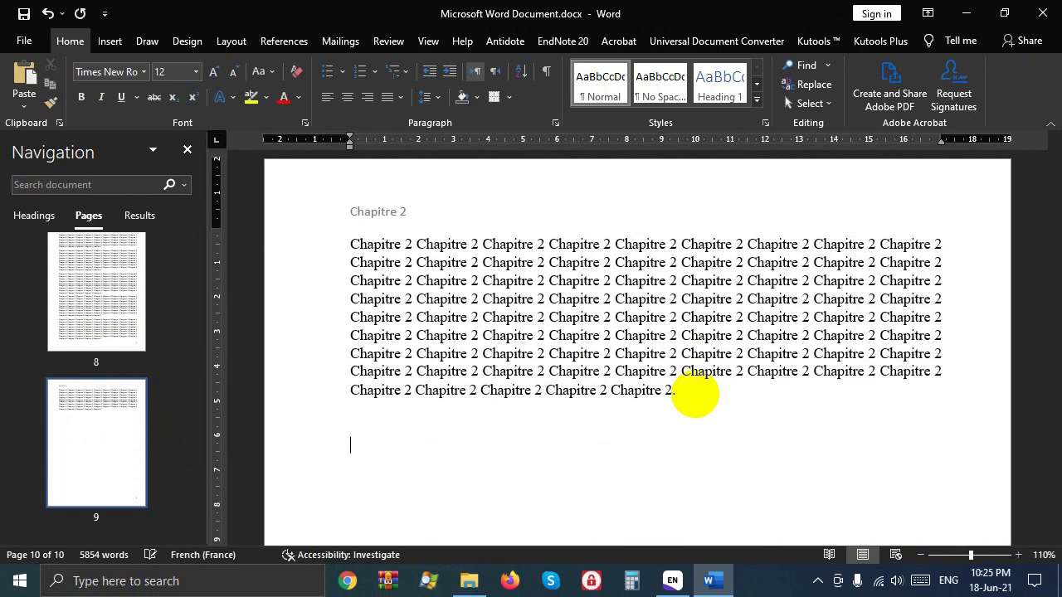
key("Return")
key("Return")
key("Return")
key("Return")
key("Return")
key("Return")
key("Return")
key("Return")
key("Return")
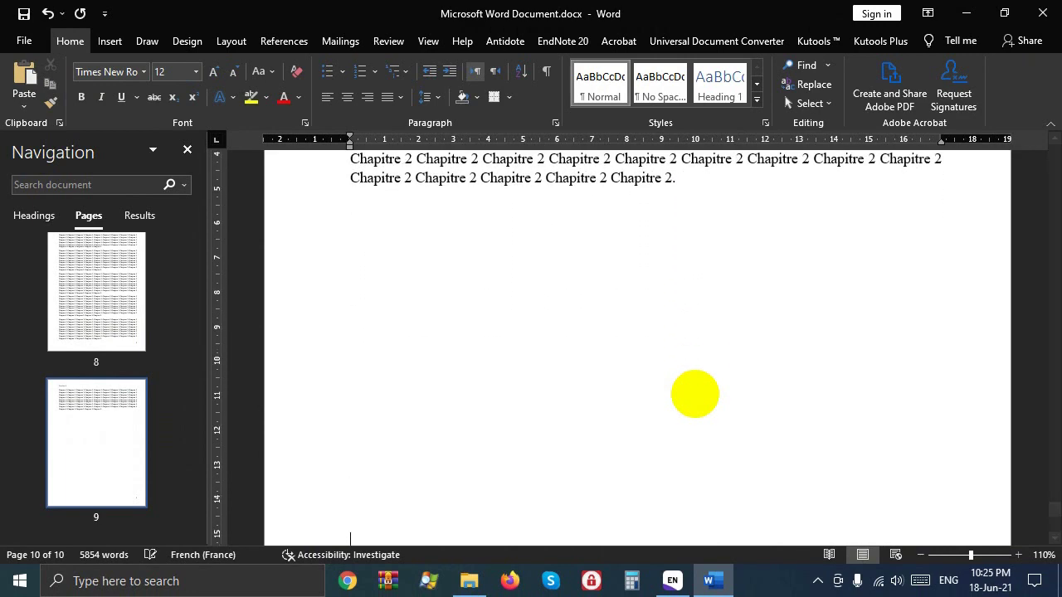
scroll(623, 384, "down", 3)
scroll(617, 393, "down", 3)
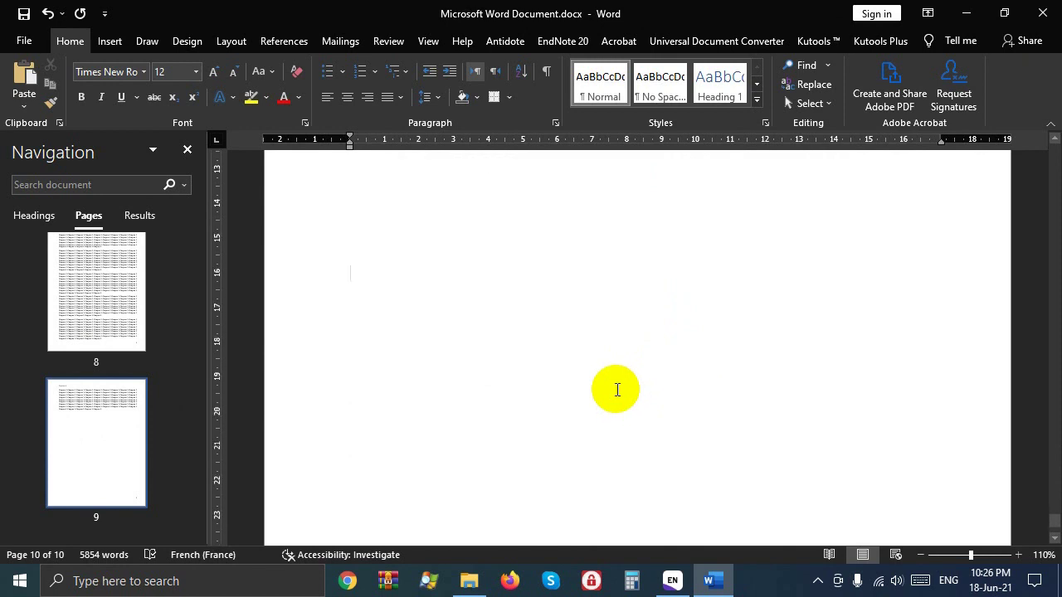
scroll(616, 387, "down", 1)
left_click(230, 41)
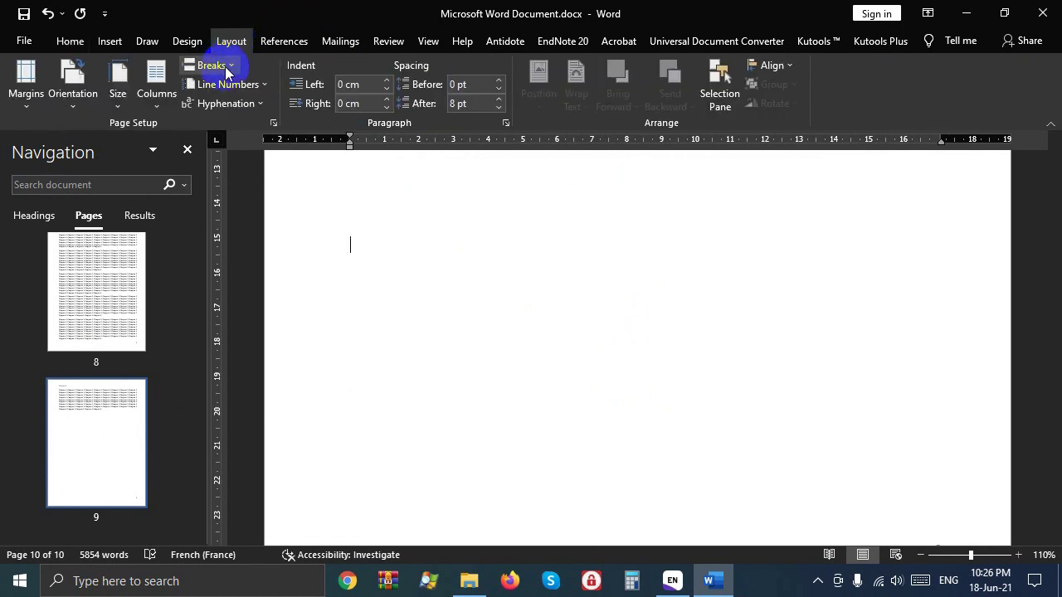
left_click(226, 70)
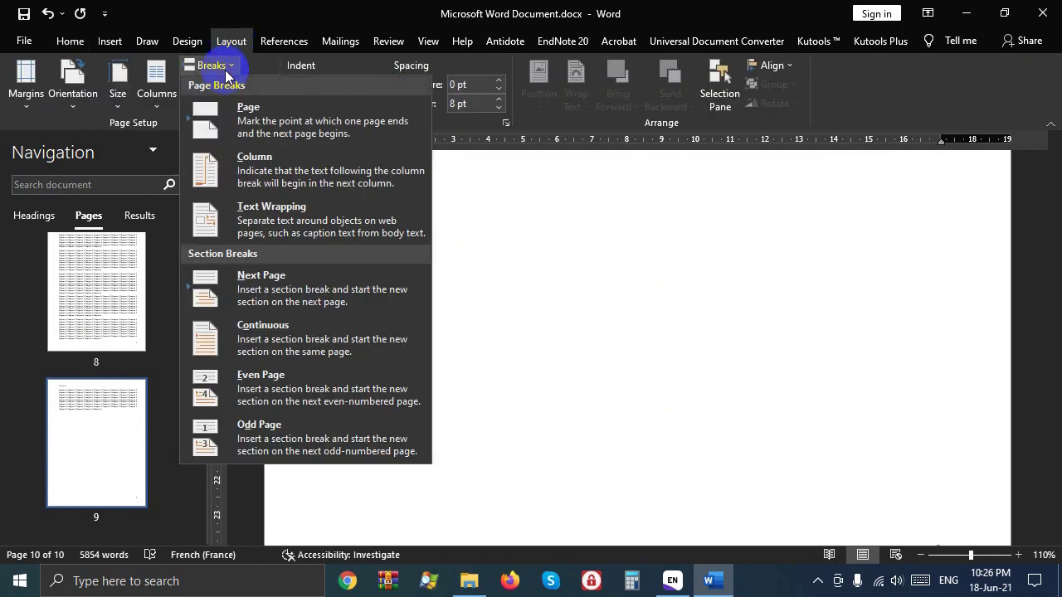
left_click(283, 287)
- Open editing of the section 4 header ('Chapitre 2') and footer (page 6), both Same as Previous
double_click(460, 394)
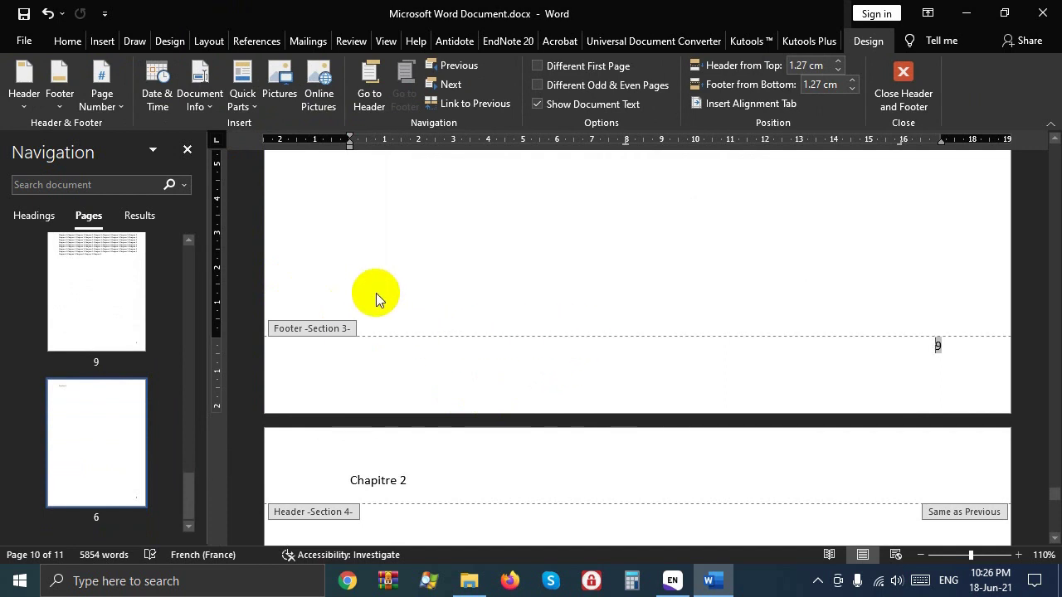
left_click(446, 486)
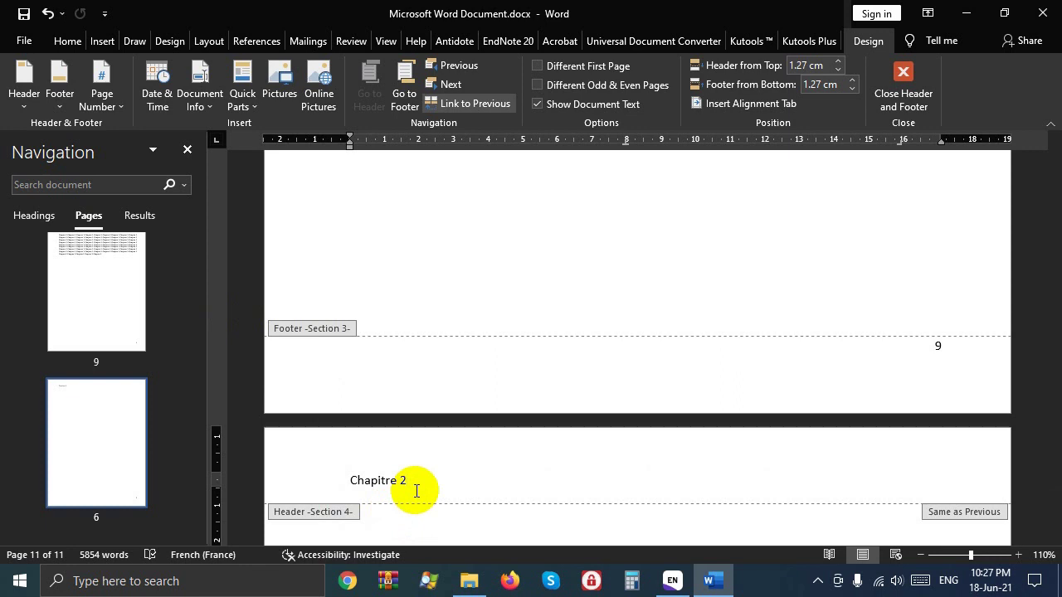
scroll(510, 480, "down", 3)
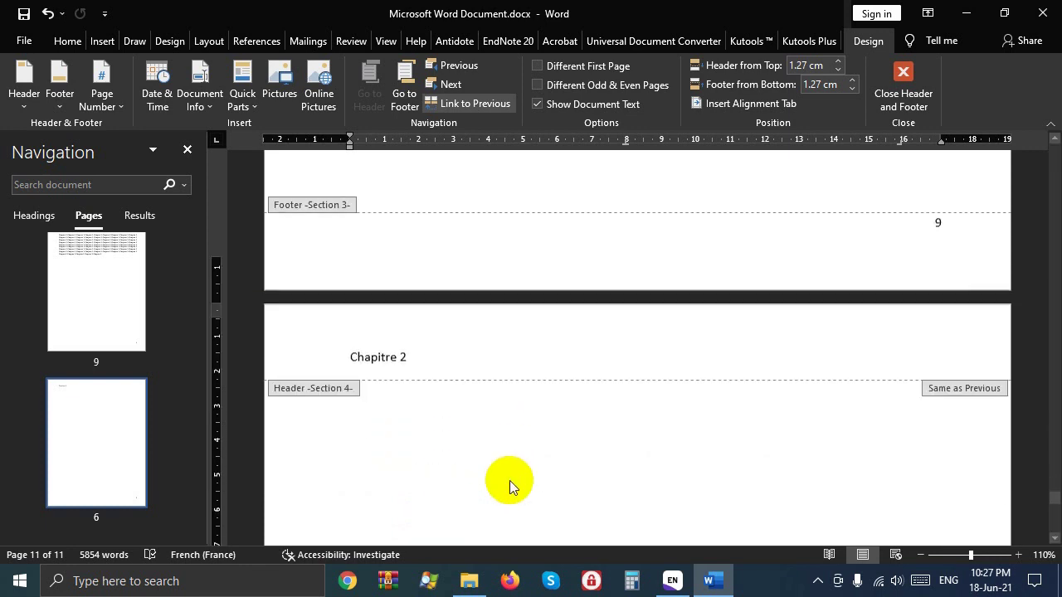
scroll(512, 479, "down", 15)
scroll(727, 467, "down", 1)
left_click(747, 473)
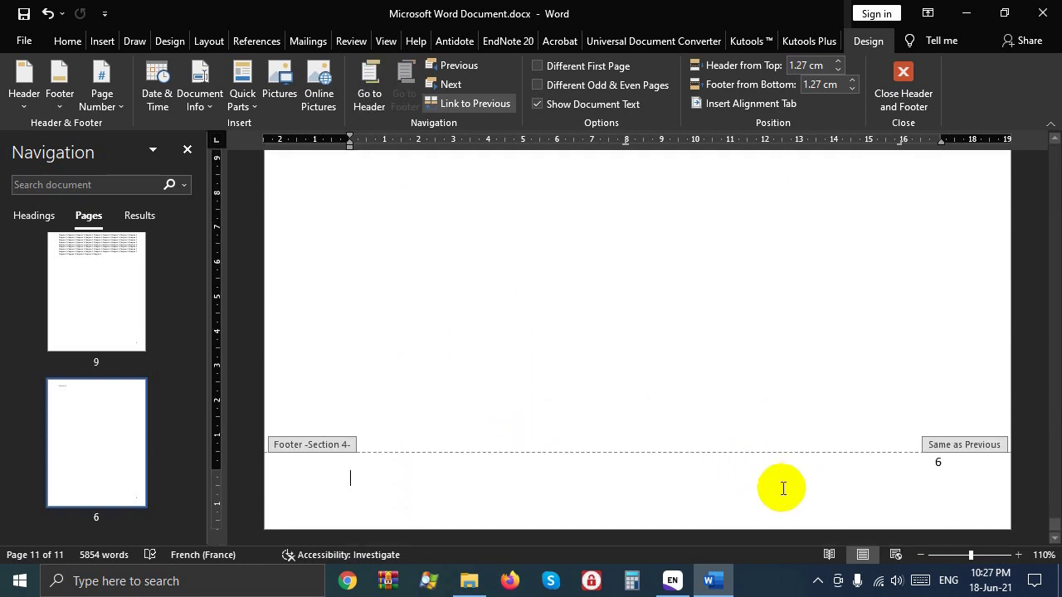
scroll(592, 439, "up", 1)
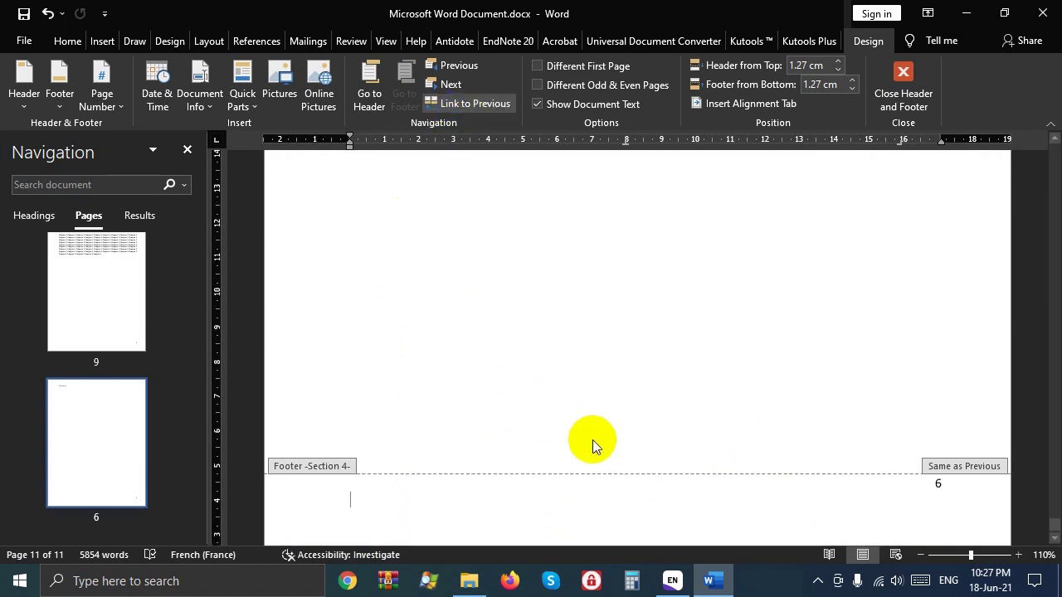
scroll(593, 440, "up", 5)
scroll(593, 440, "up", 4)
scroll(592, 440, "up", 2)
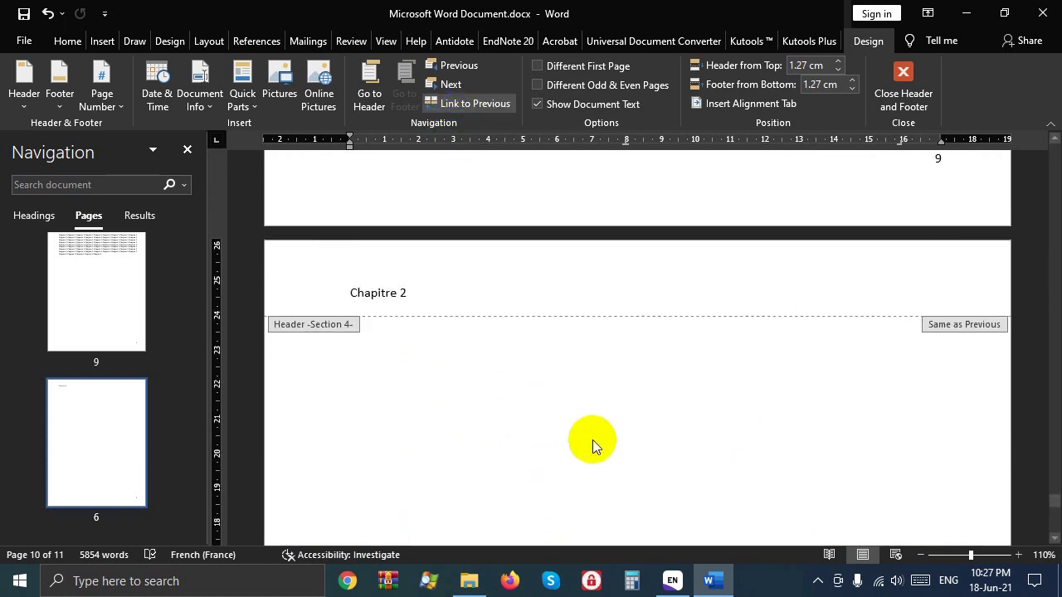
scroll(592, 439, "down", 10)
scroll(582, 448, "down", 5)
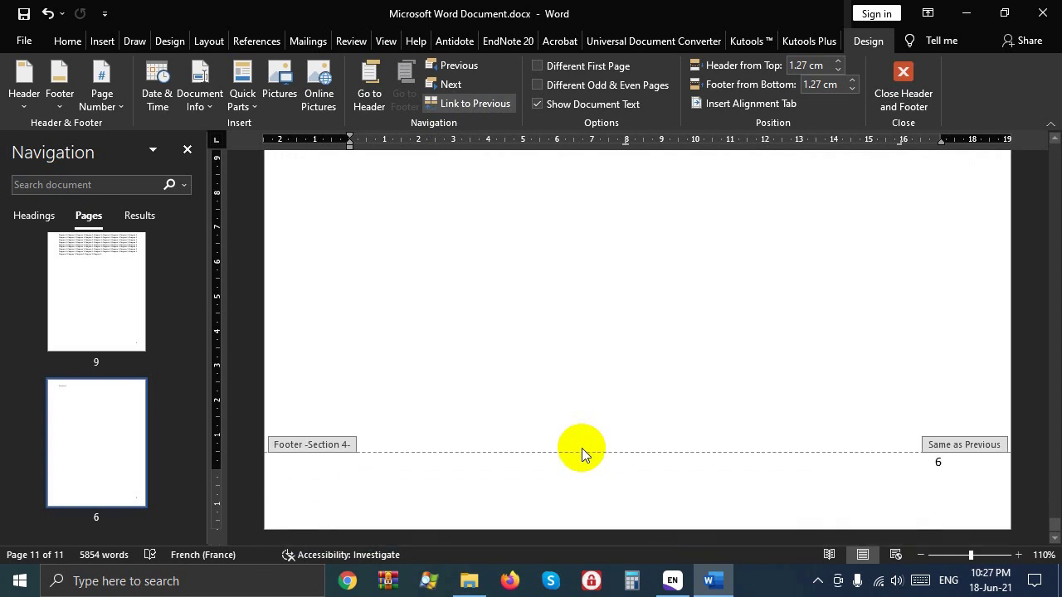
scroll(581, 448, "up", 1)
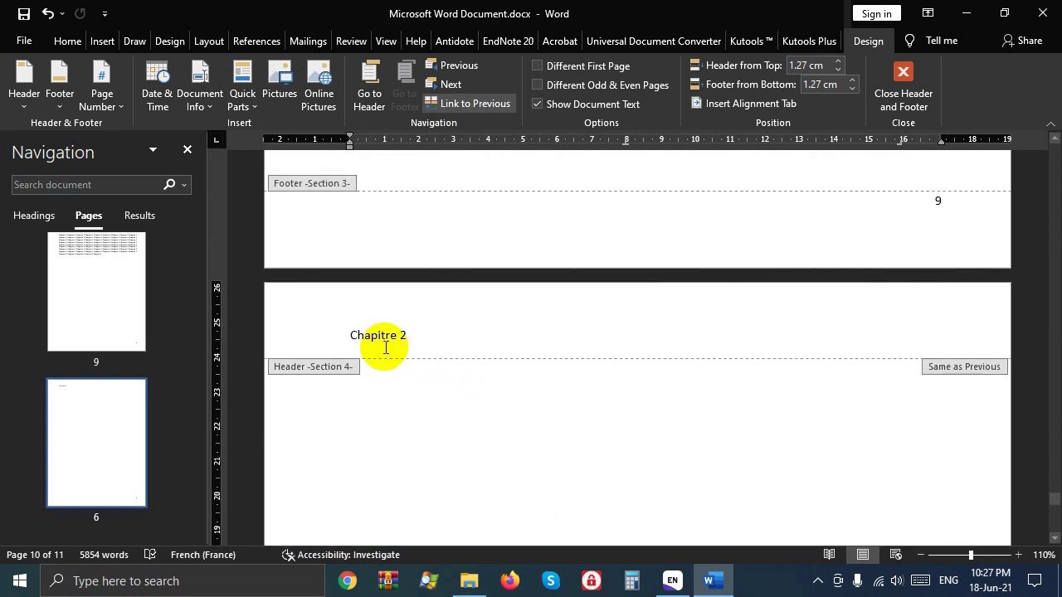
- Turn off Link to Previous for the section 4 header
left_click(378, 337)
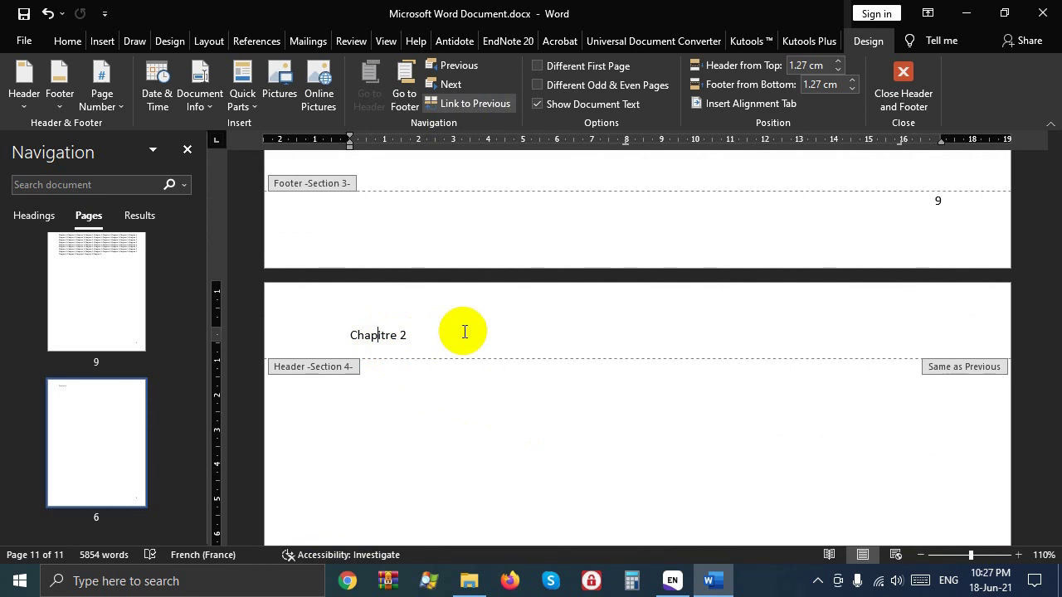
triple_click(349, 335)
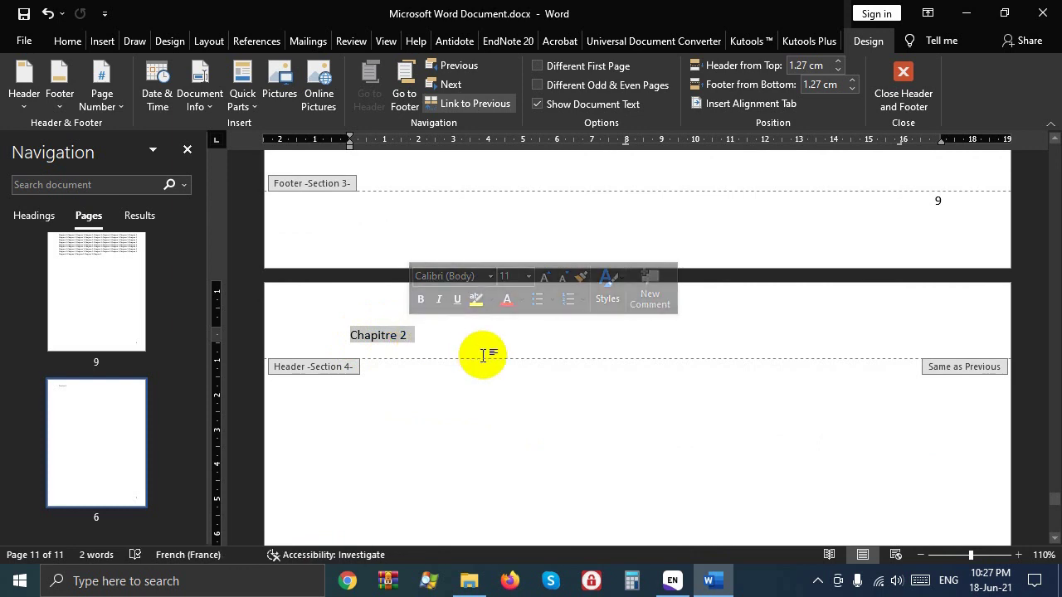
left_click(474, 279)
left_click(443, 104)
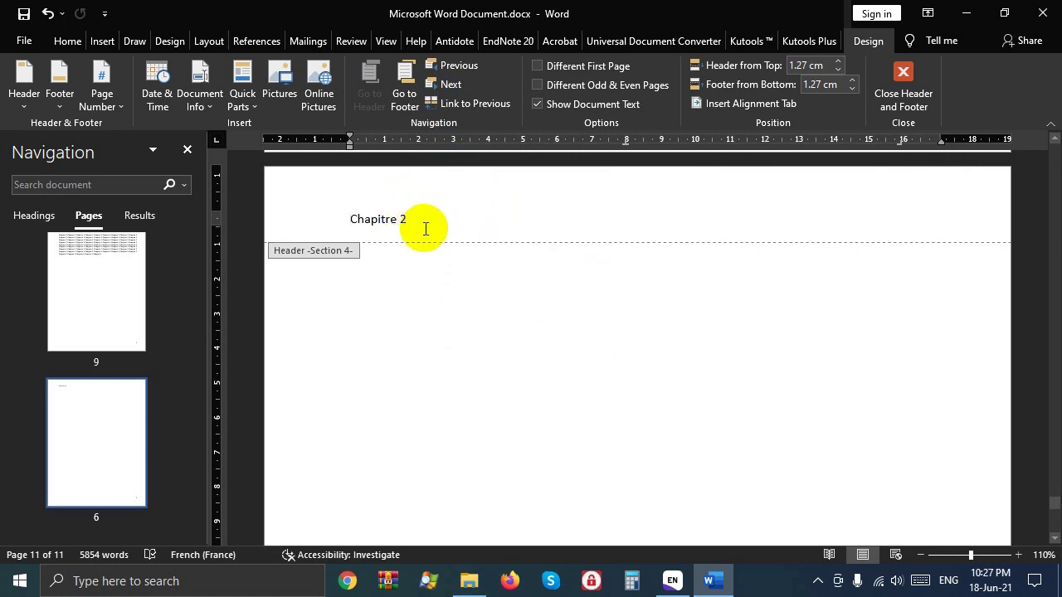
- Erase the 'Chapitre 2' text from the section 4 header and close header editing
scroll(494, 308, "down", 10)
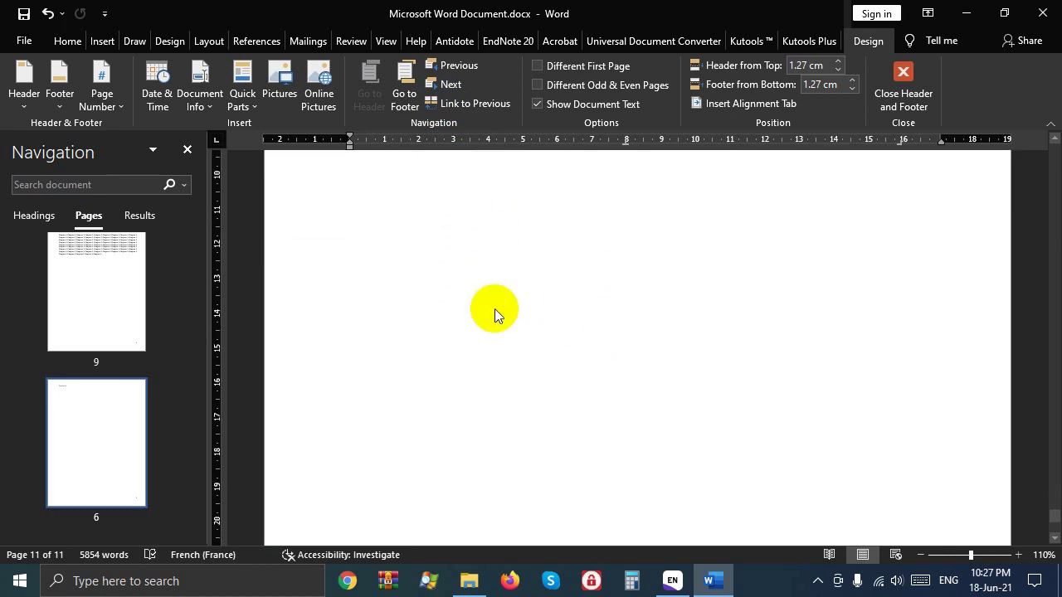
left_click(905, 478)
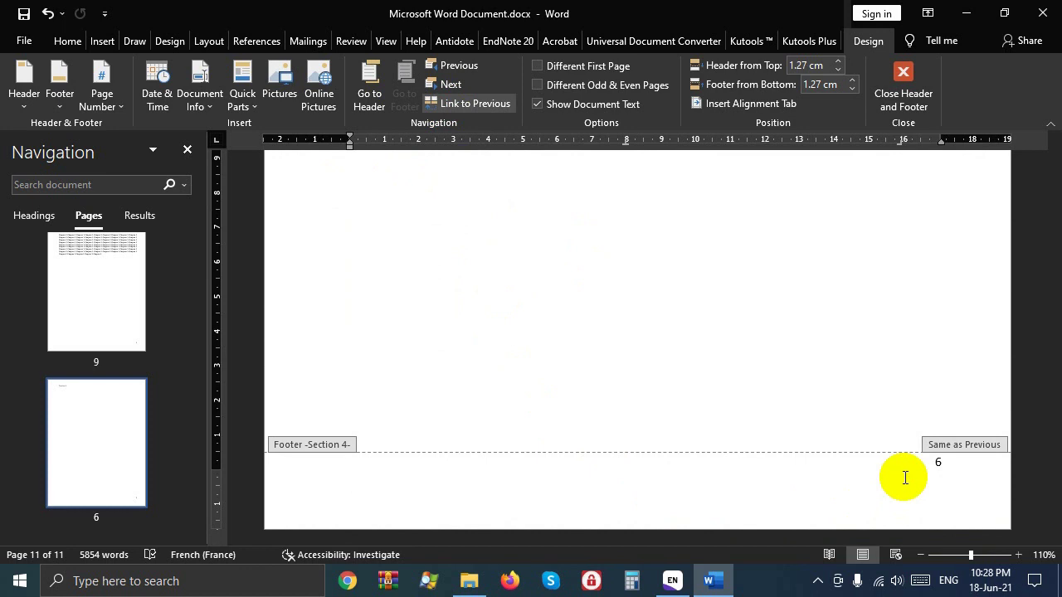
scroll(664, 415, "up", 10)
left_click(423, 338)
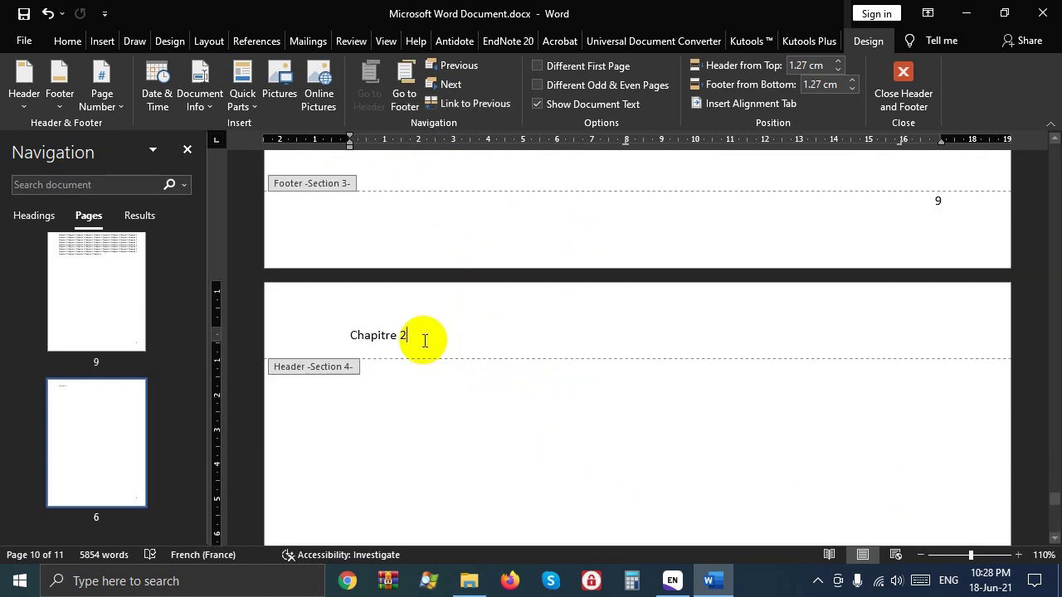
key("BackSpace")
key("BackSpace")
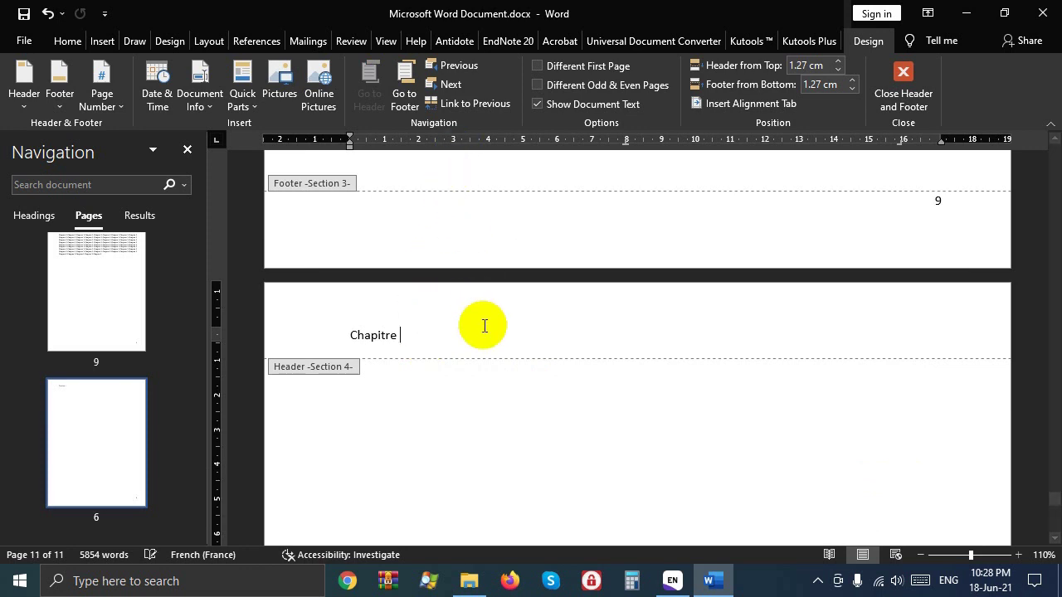
key("BackSpace")
key("BackSpace")
key("BackSpace")
key("BackSpace")
key("BackSpace")
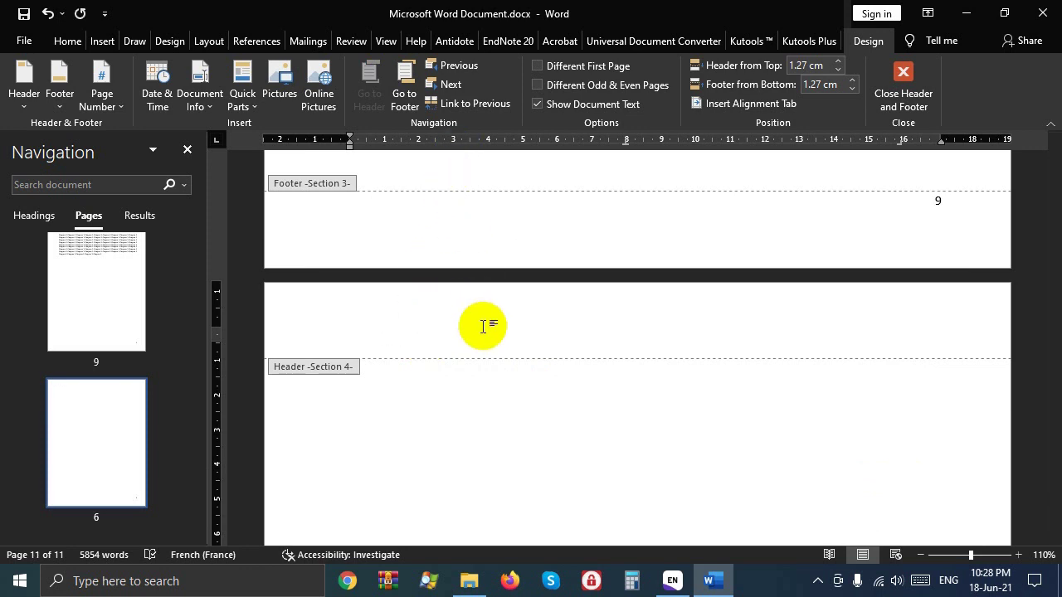
double_click(474, 412)
- Delete page number 6 from the section 4 footer and close the footer
scroll(476, 415, "down", 1)
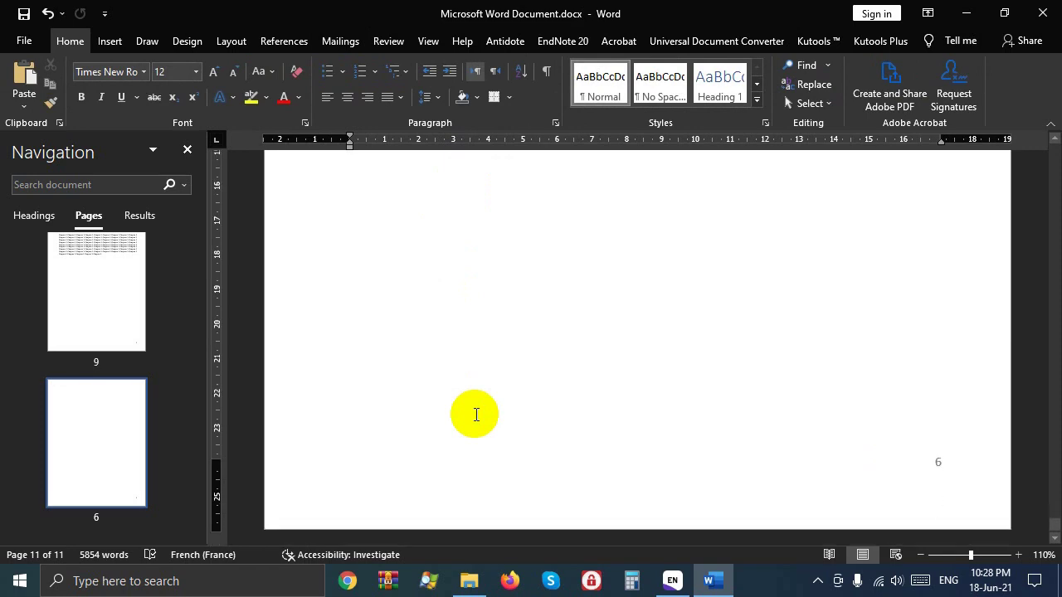
double_click(921, 471)
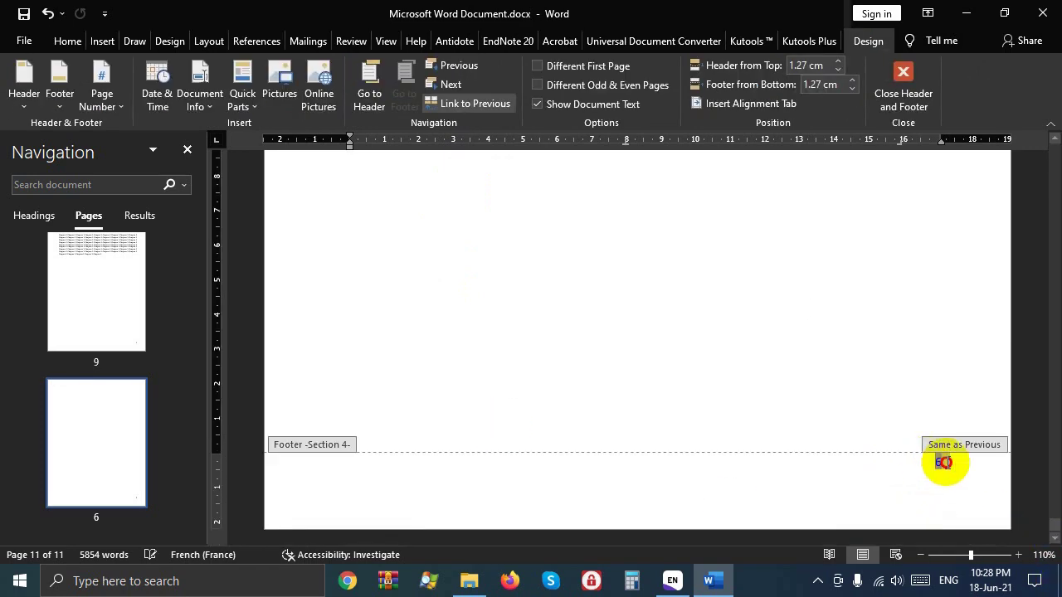
key("BackSpace")
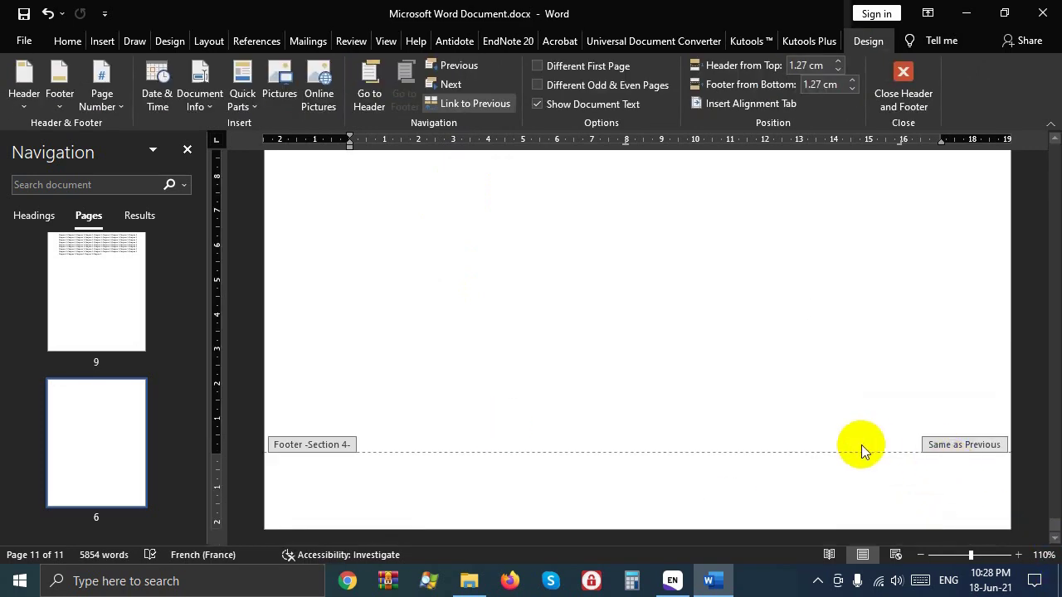
double_click(722, 439)
- Reopen the footer to confirm it is empty, then put the cursor at the top of page 11
scroll(372, 439, "up", 3)
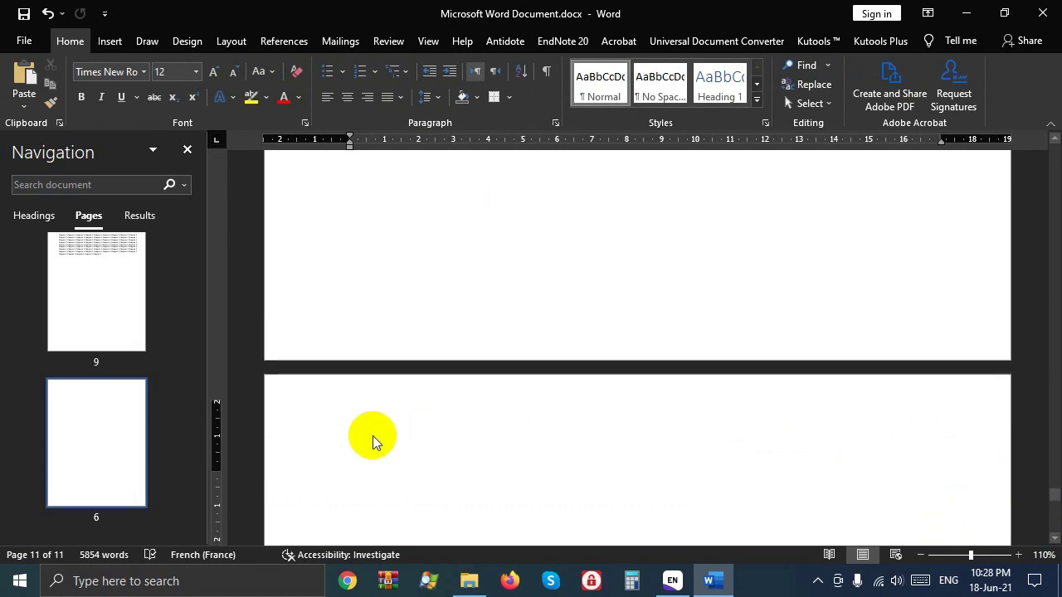
scroll(387, 441, "down", 2)
left_click(397, 246)
double_click(396, 246)
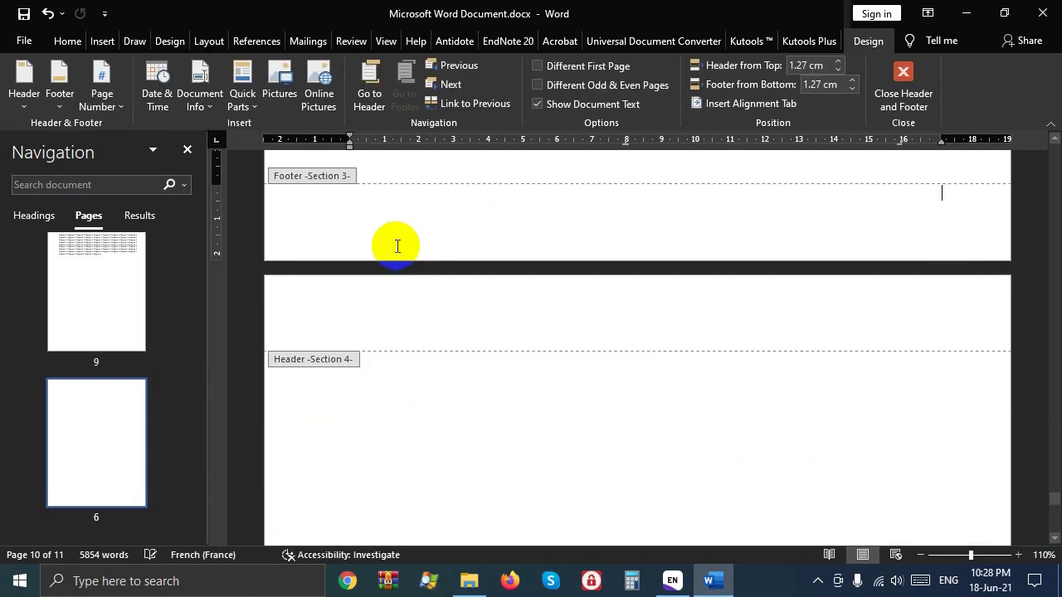
double_click(373, 385)
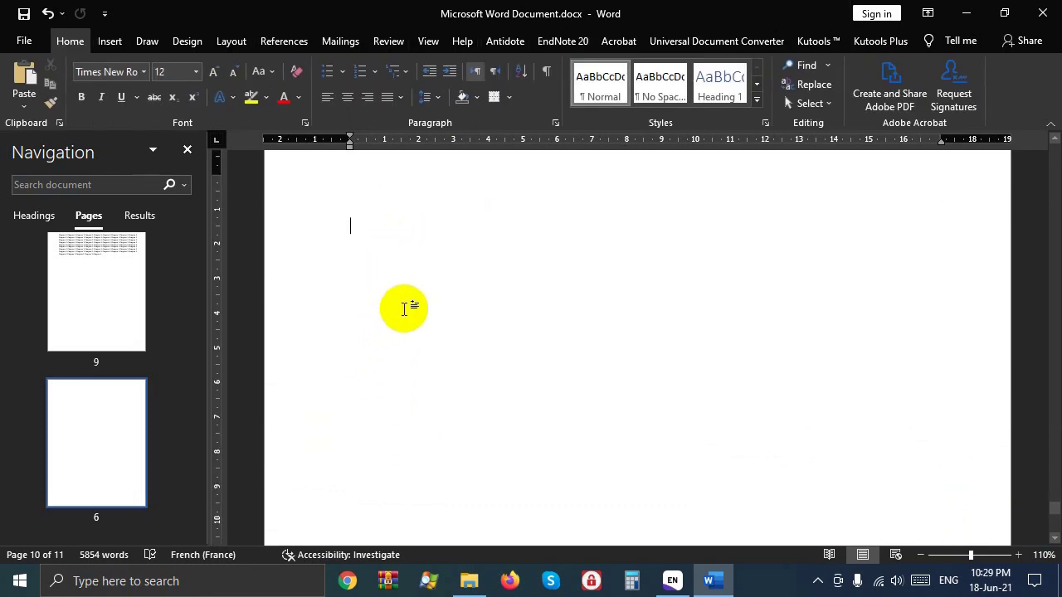
key("Down")
left_click(368, 323)
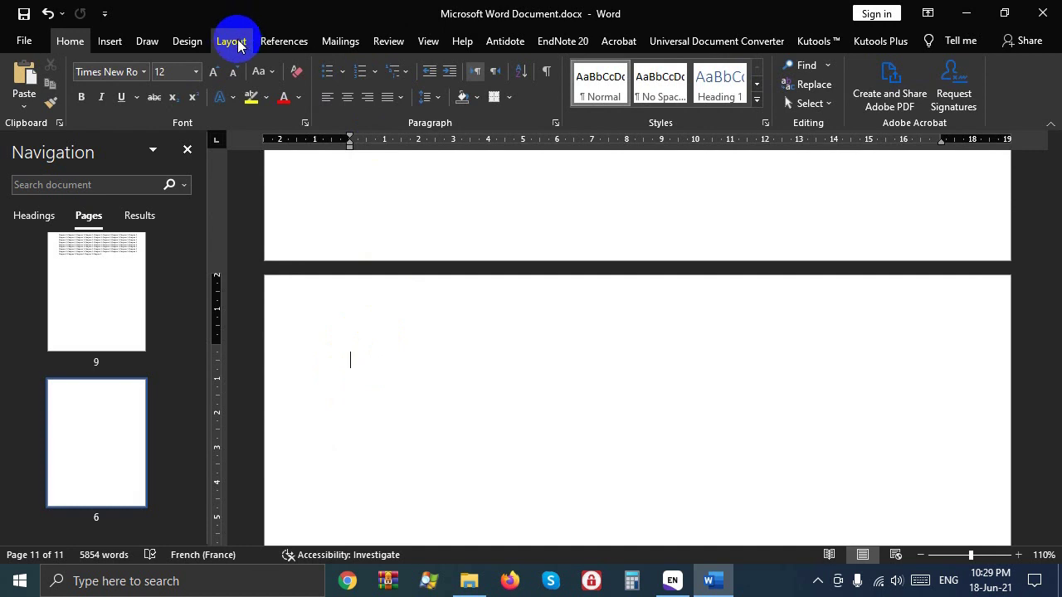
- Set the orientation of the final section 4 page to Landscape
left_click(238, 43)
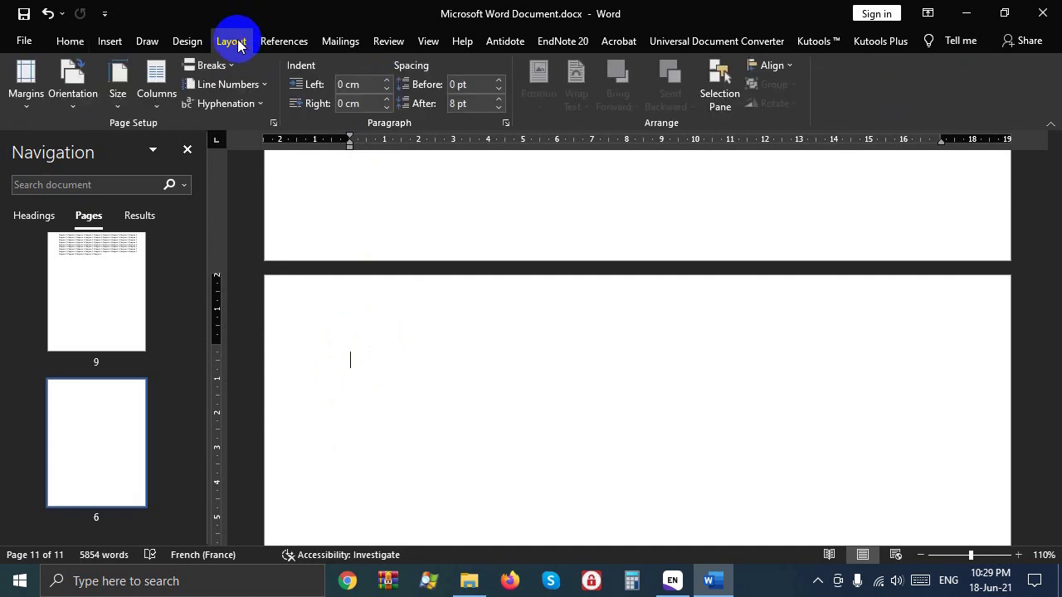
left_click(80, 104)
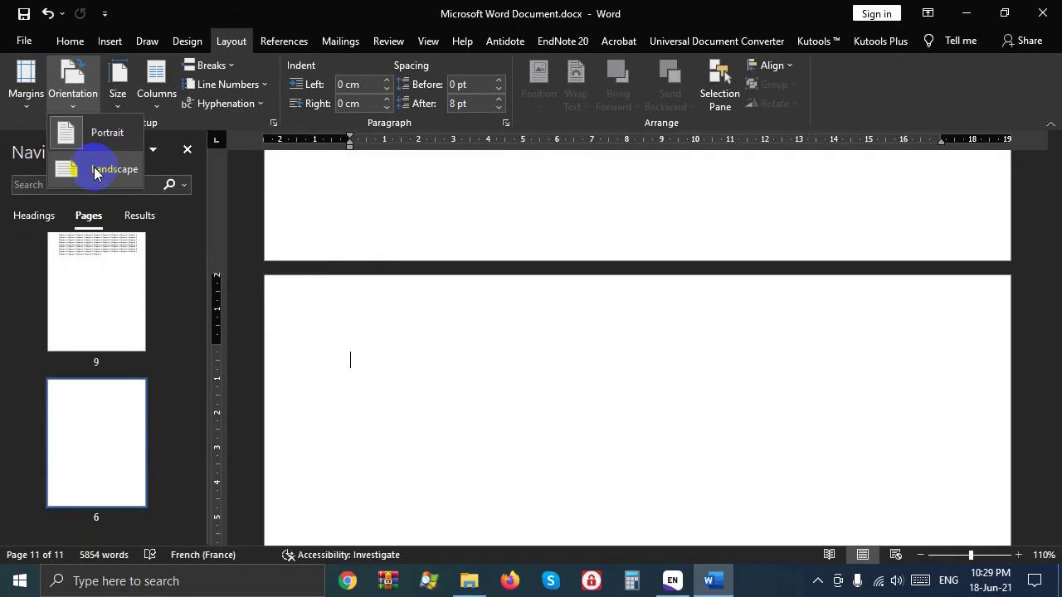
left_click(190, 305)
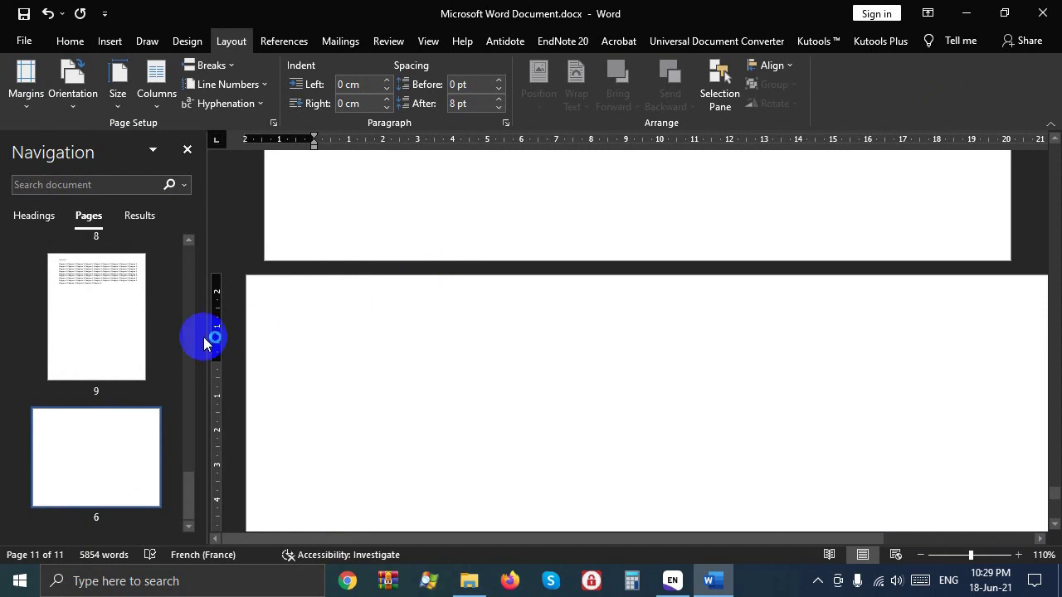
- Compare pages 10 and 11 in the Navigation pane to confirm only the last page is landscape
scroll(119, 417, "up", 3)
scroll(114, 413, "down", 3)
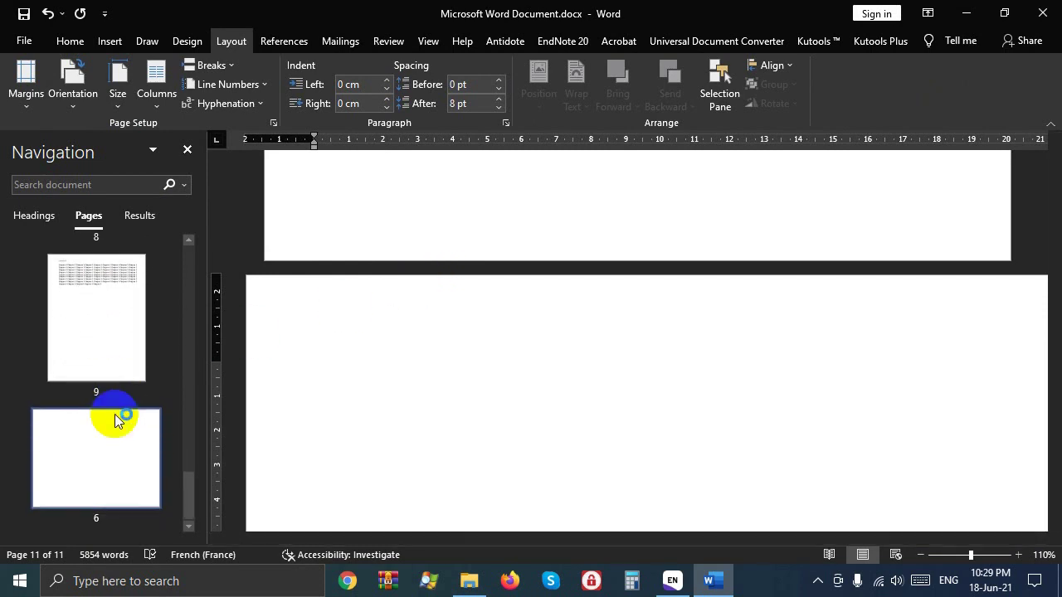
left_click(119, 343)
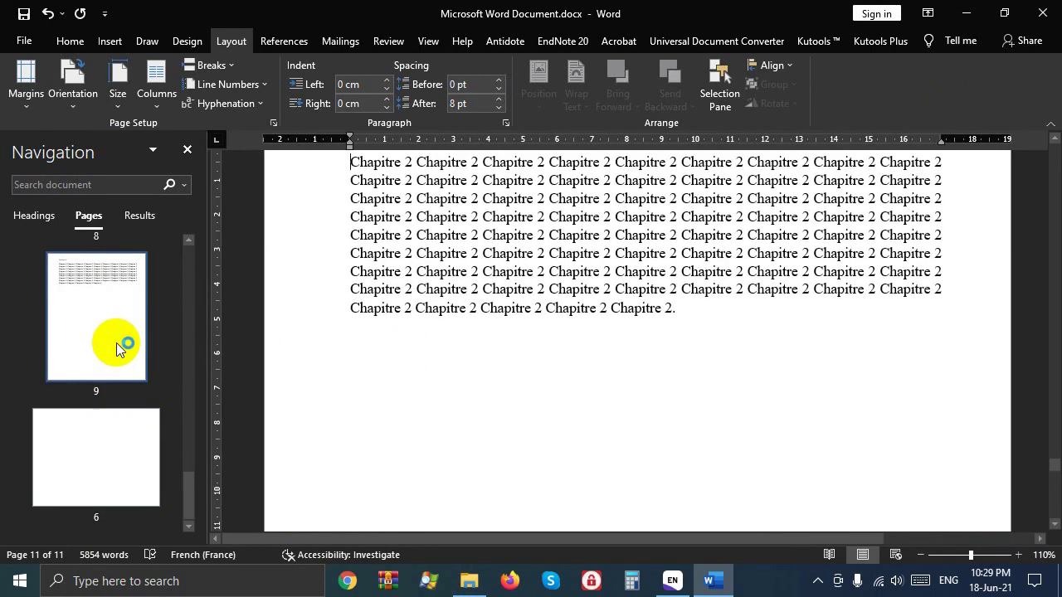
left_click(98, 448)
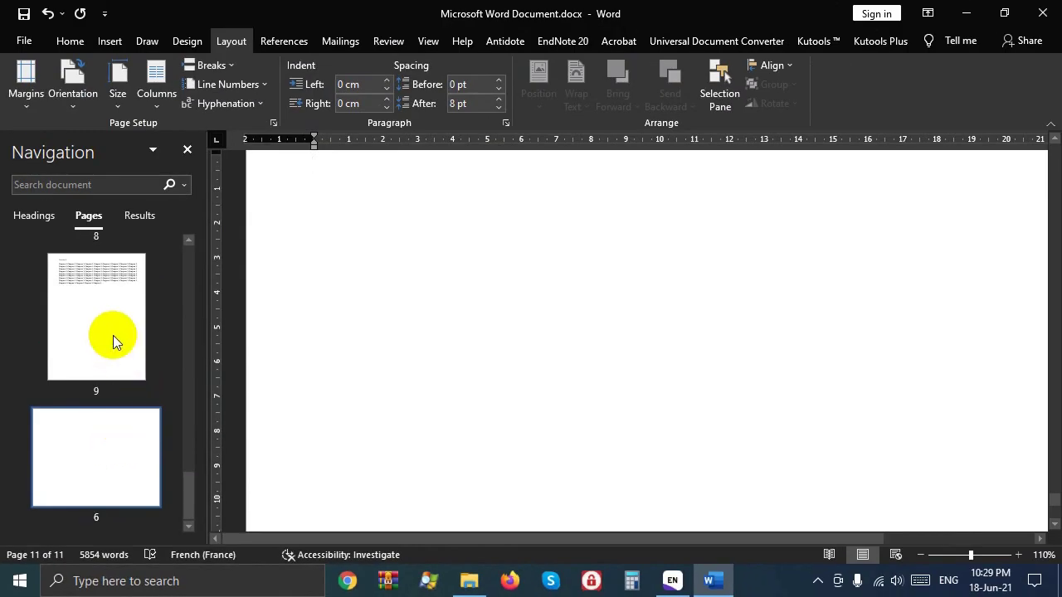
left_click(114, 341)
left_click(111, 427)
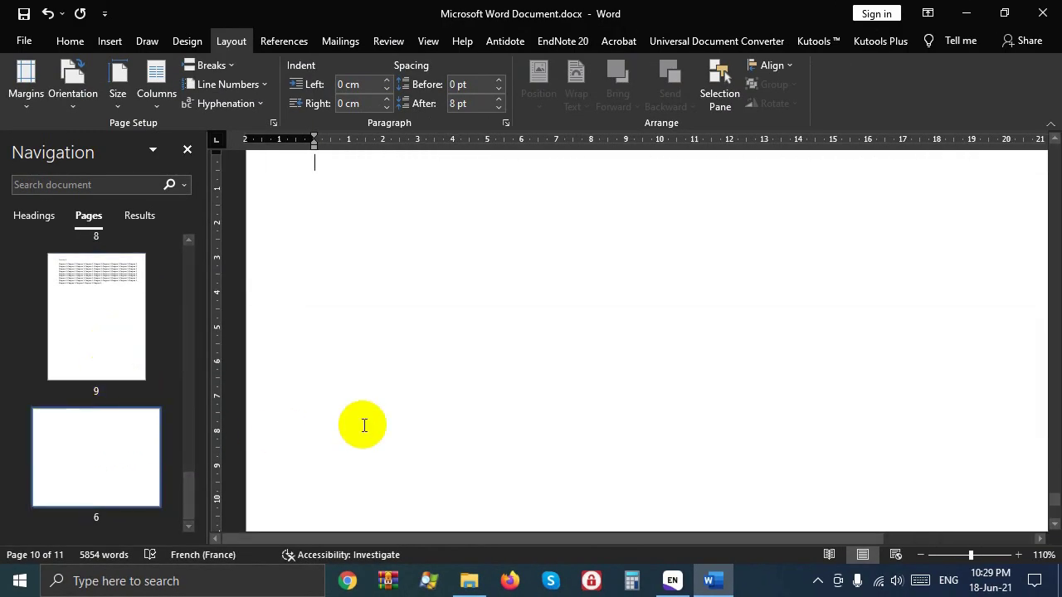
left_click(107, 363)
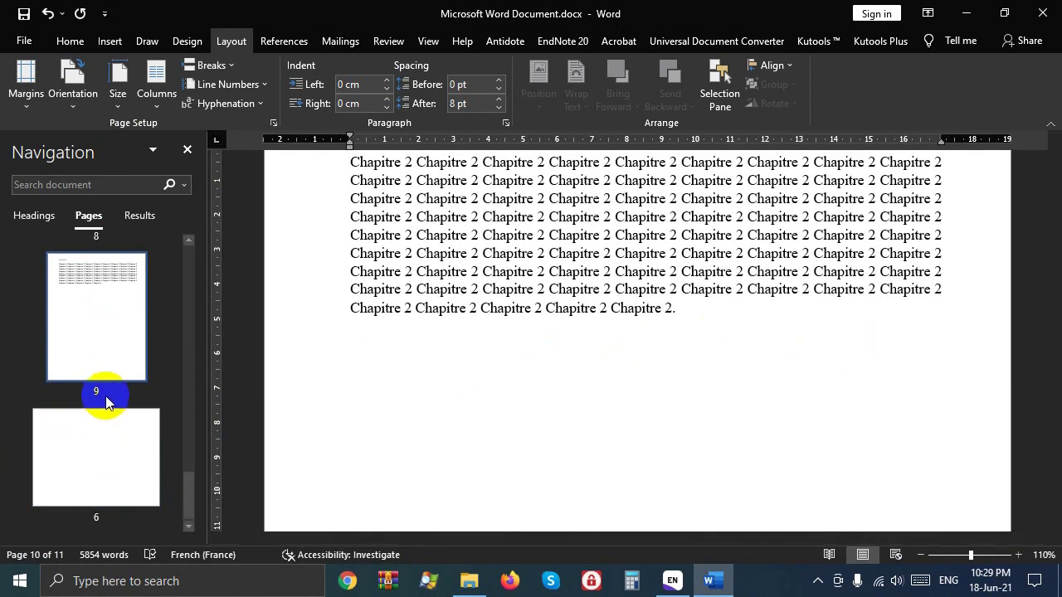
scroll(442, 372, "down", 10)
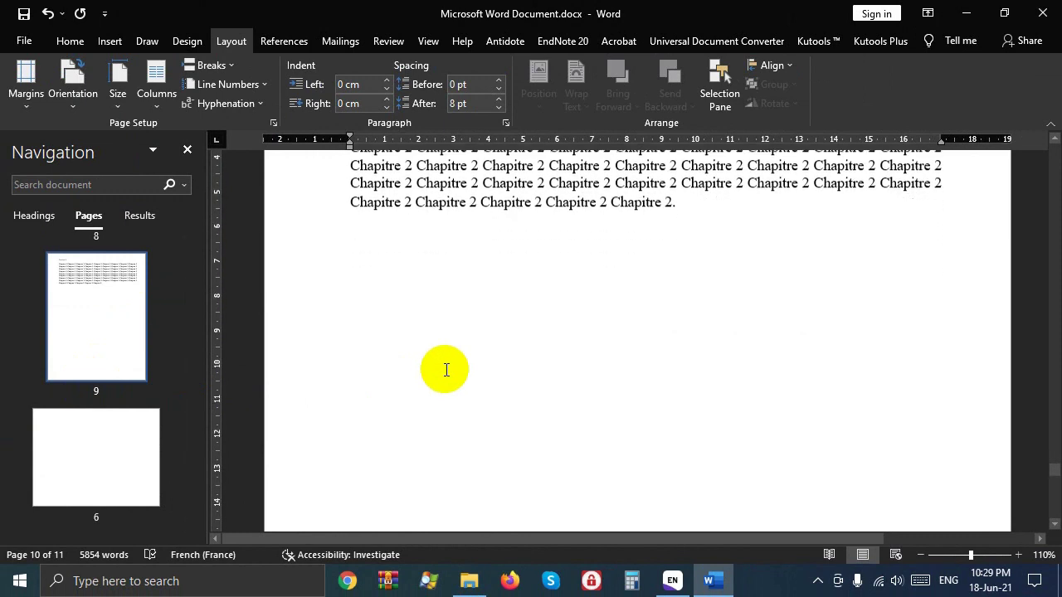
left_click(479, 294)
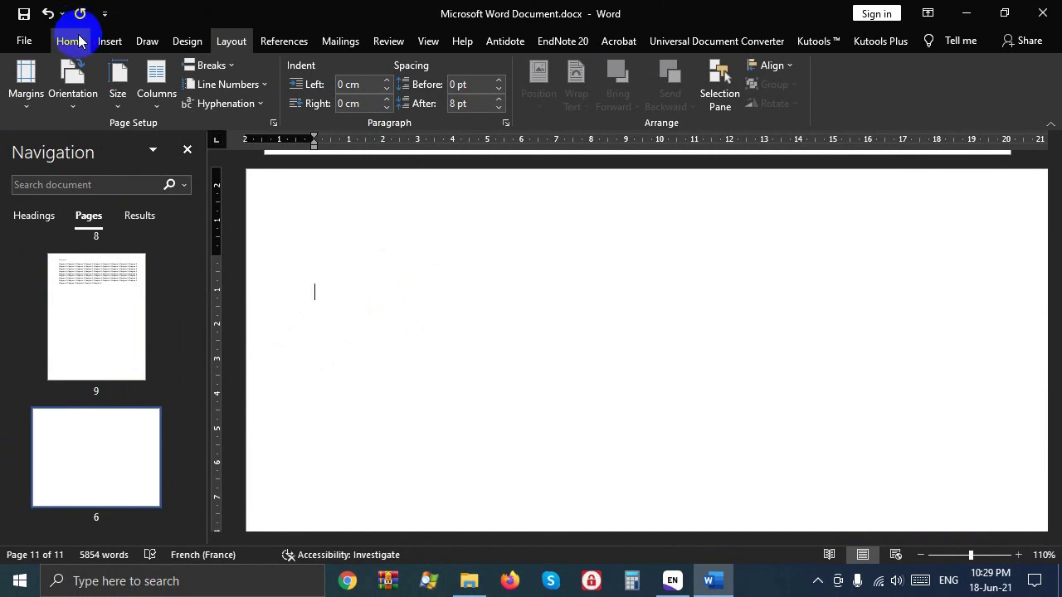
- Format the section's page numbers to start at 10
left_click(110, 40)
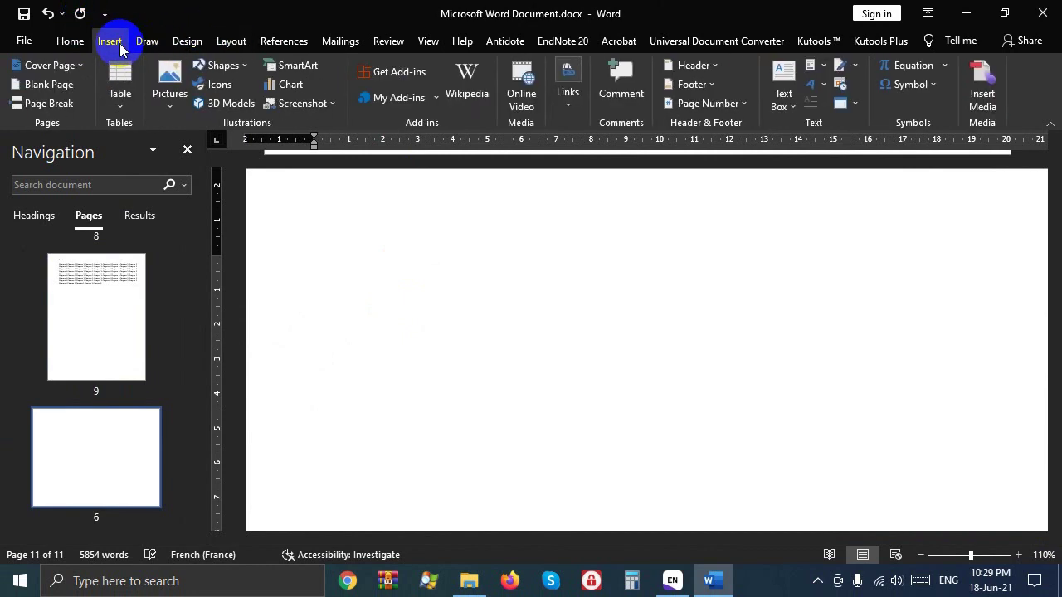
left_click(709, 102)
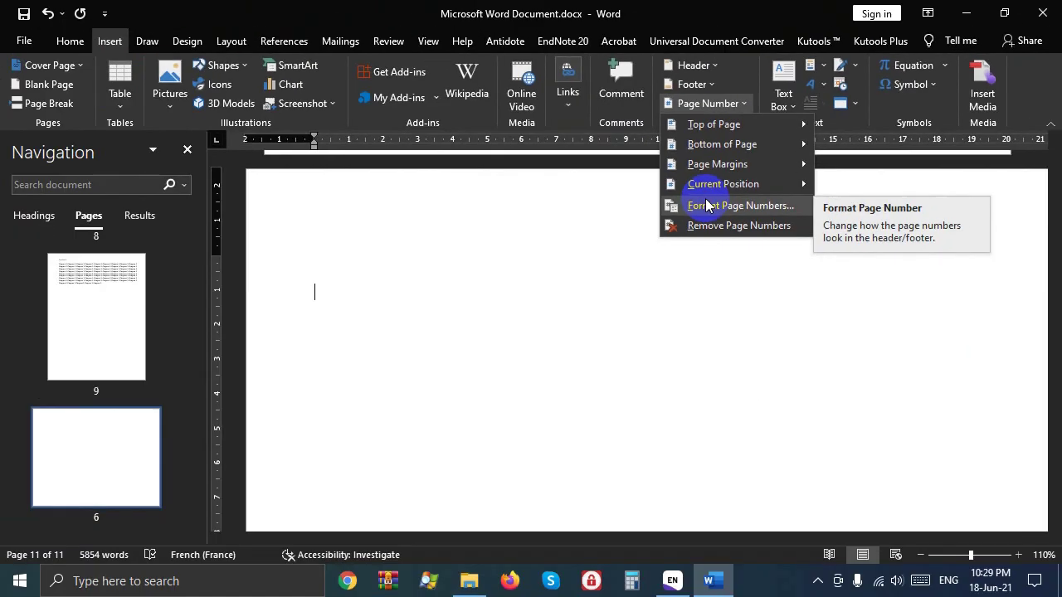
left_click(706, 205)
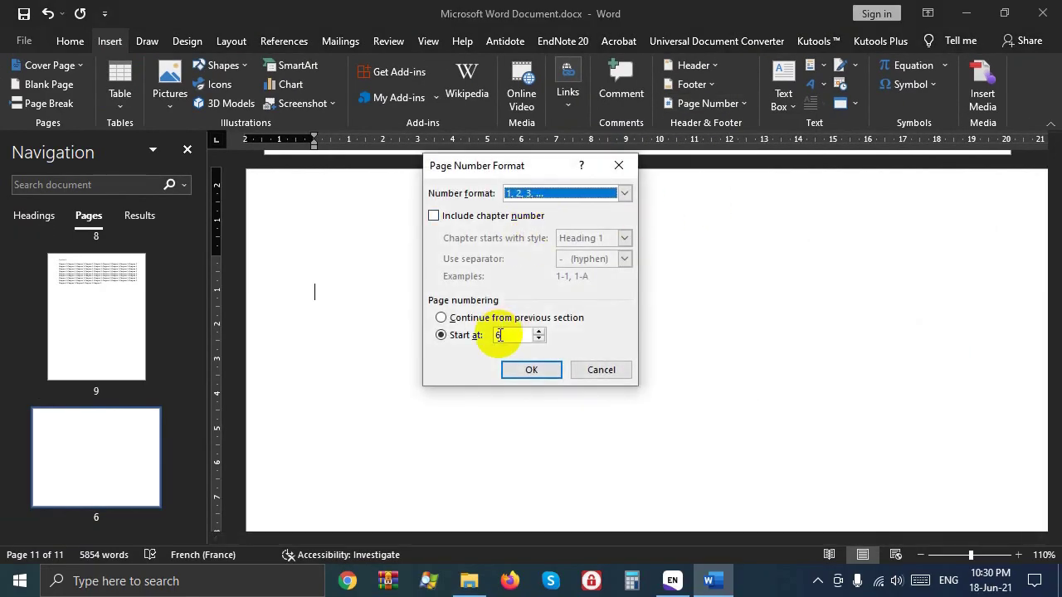
left_click(476, 337)
type("10")
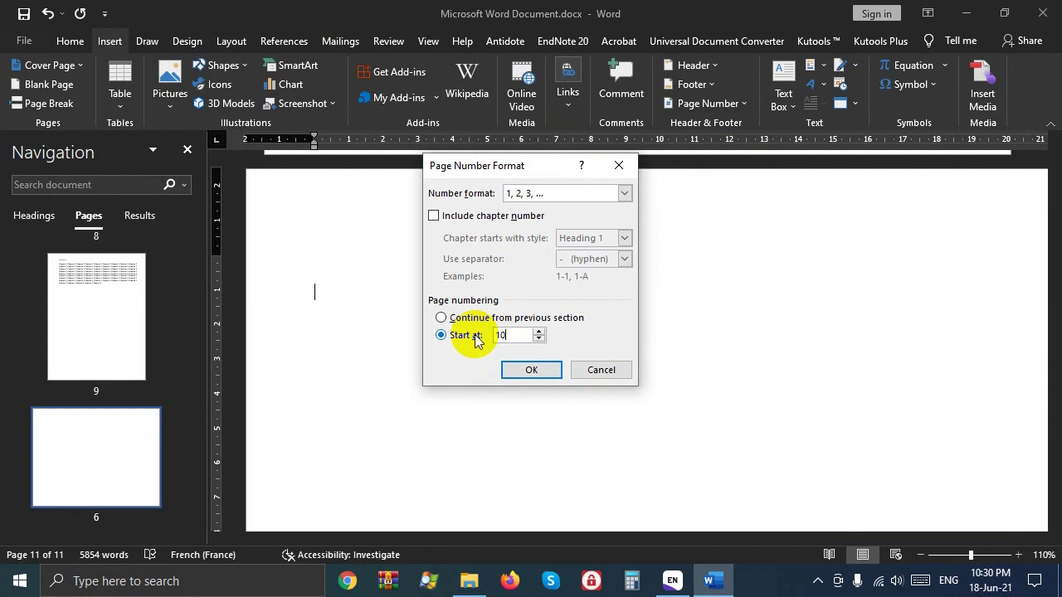
left_click(539, 370)
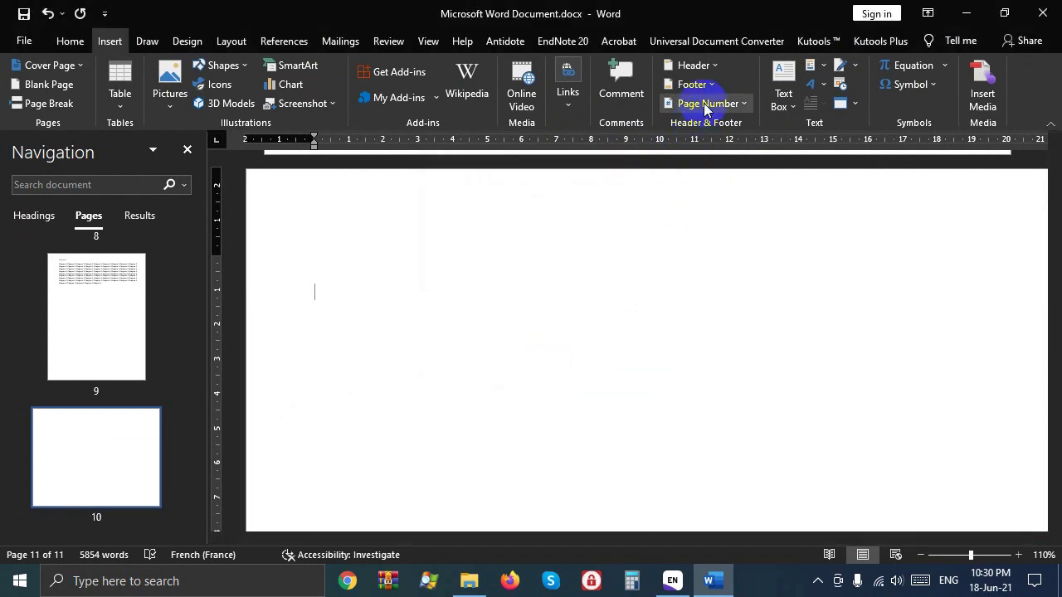
- Browse the Header and Footer design galleries without inserting any design
left_click(711, 68)
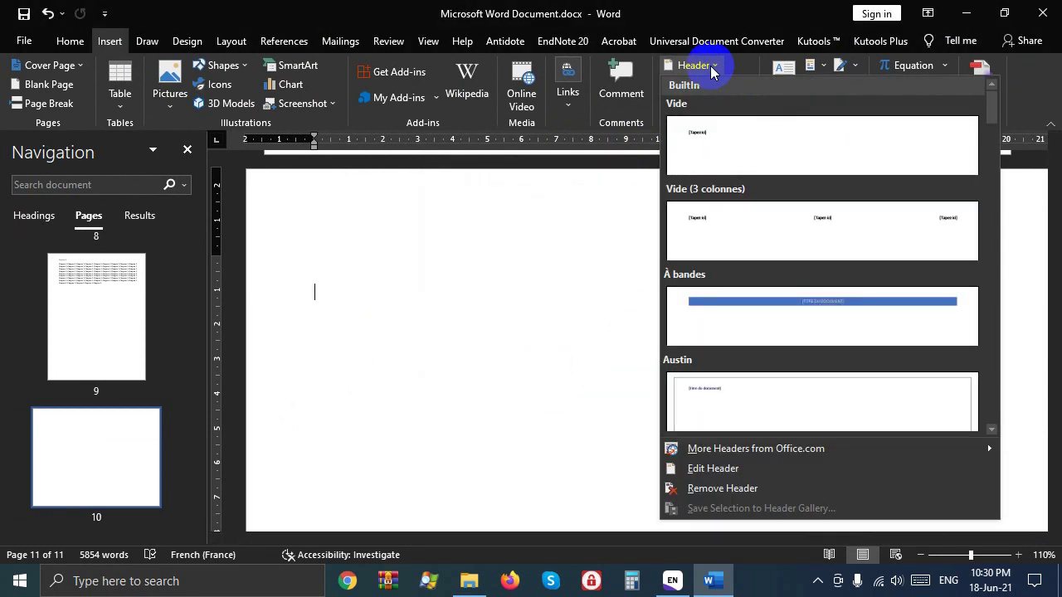
left_click(718, 41)
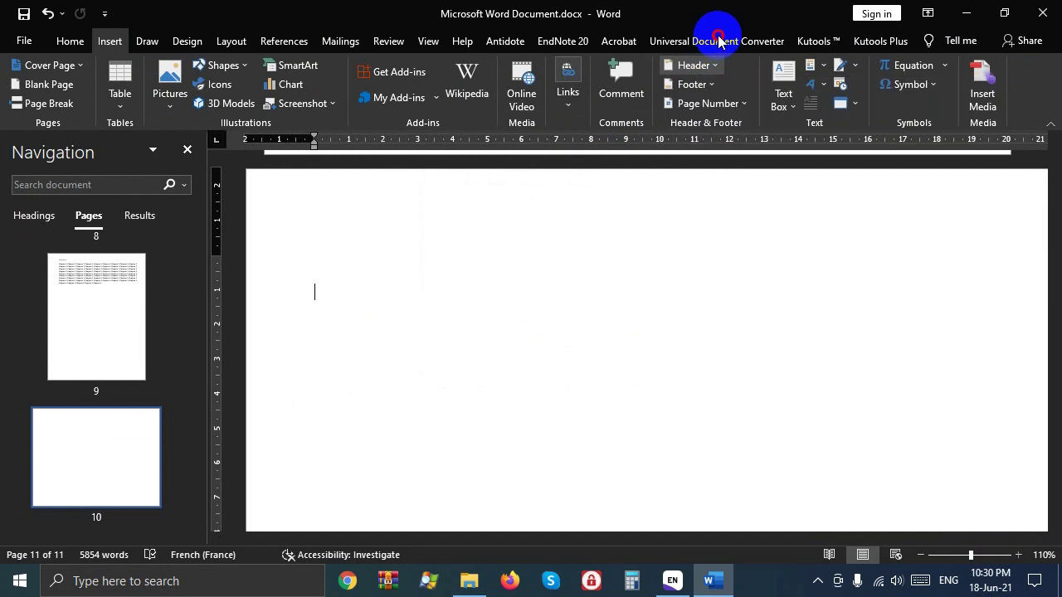
left_click(109, 41)
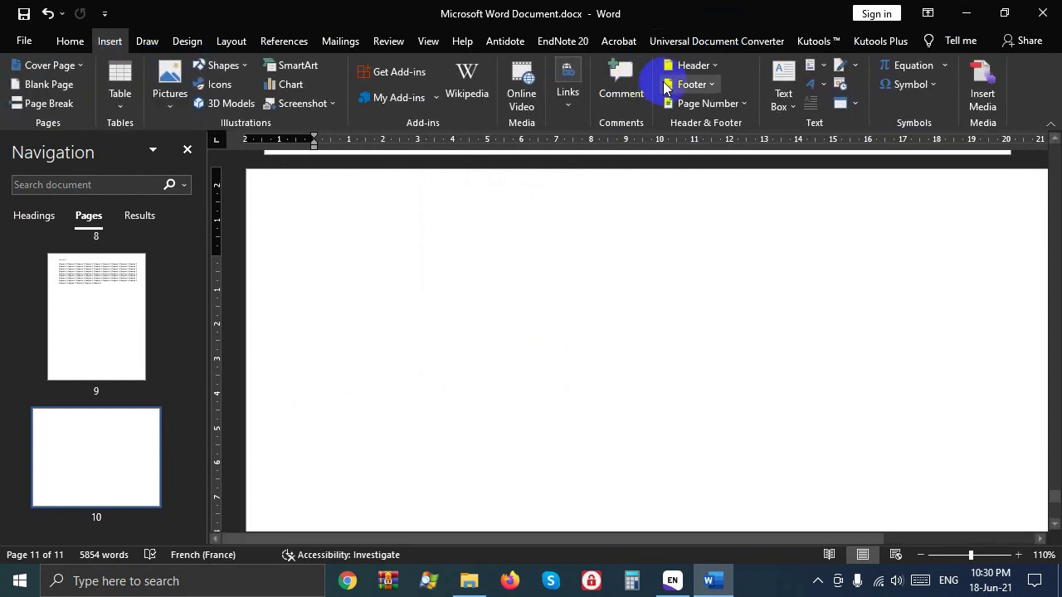
left_click(710, 84)
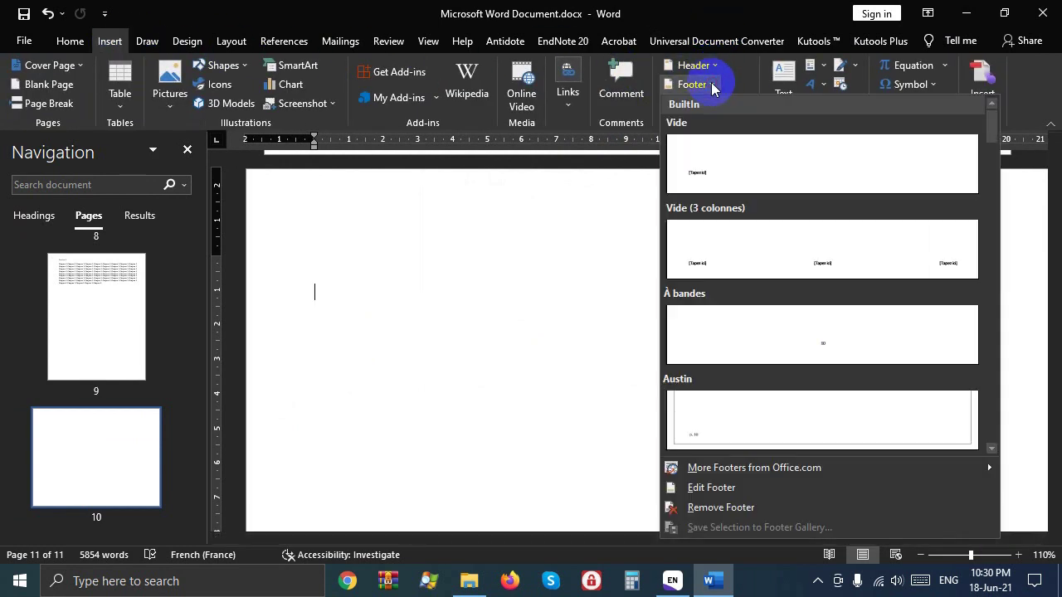
left_click(711, 85)
left_click(711, 84)
left_click(722, 105)
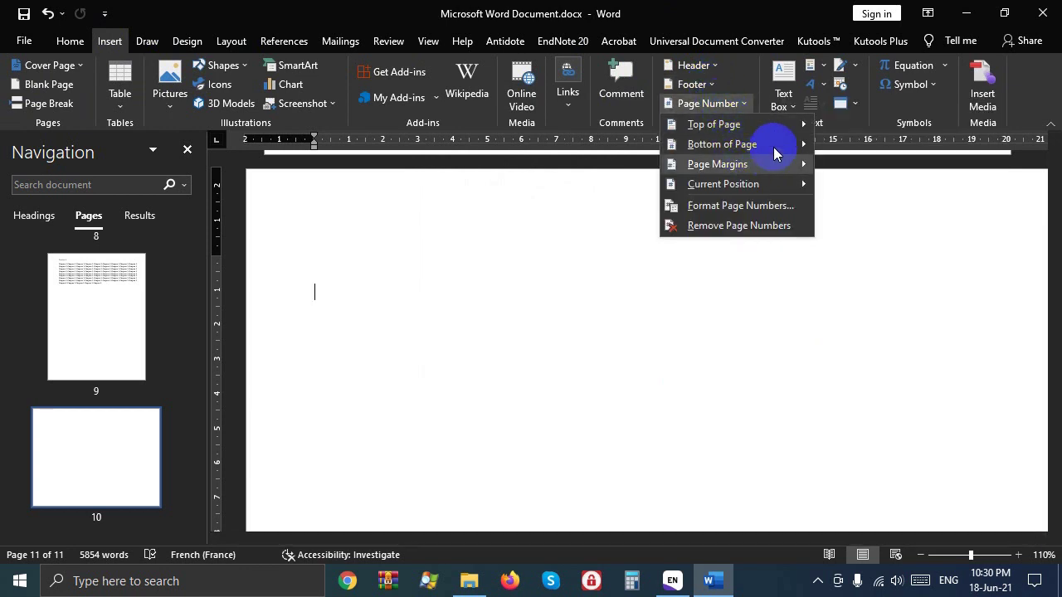
mouse_move(721, 144)
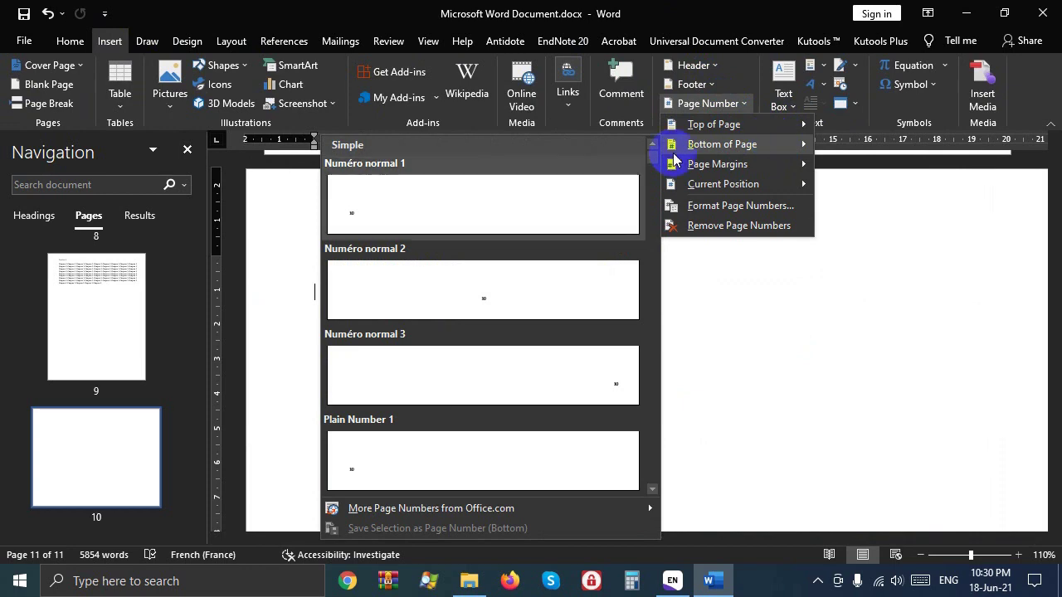
- Insert the Numéro normal 3 bottom-right page number and confirm the landscape page shows 10
left_click(566, 379)
double_click(722, 340)
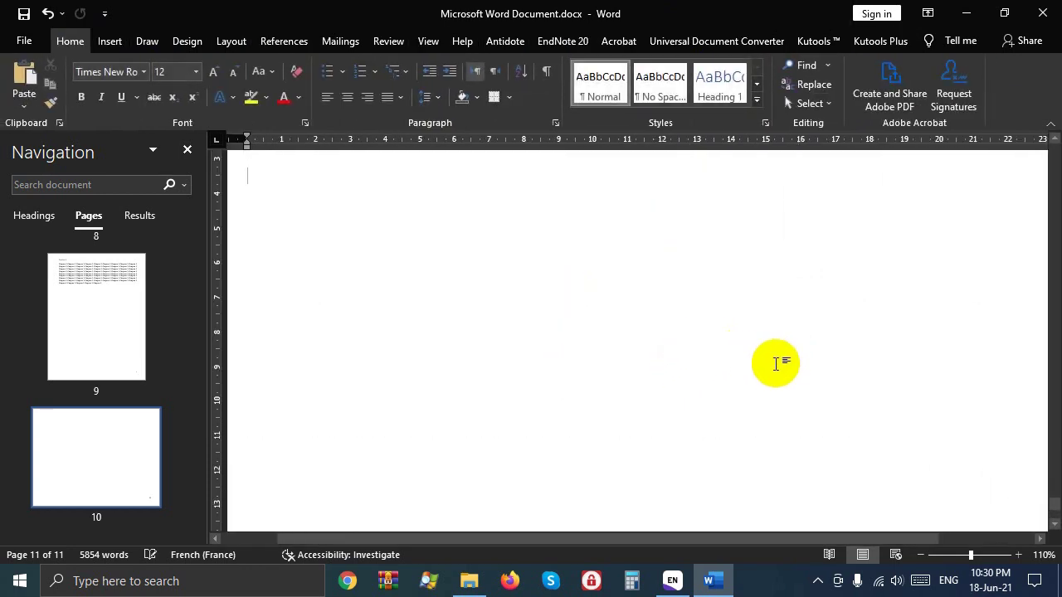
left_click(115, 466)
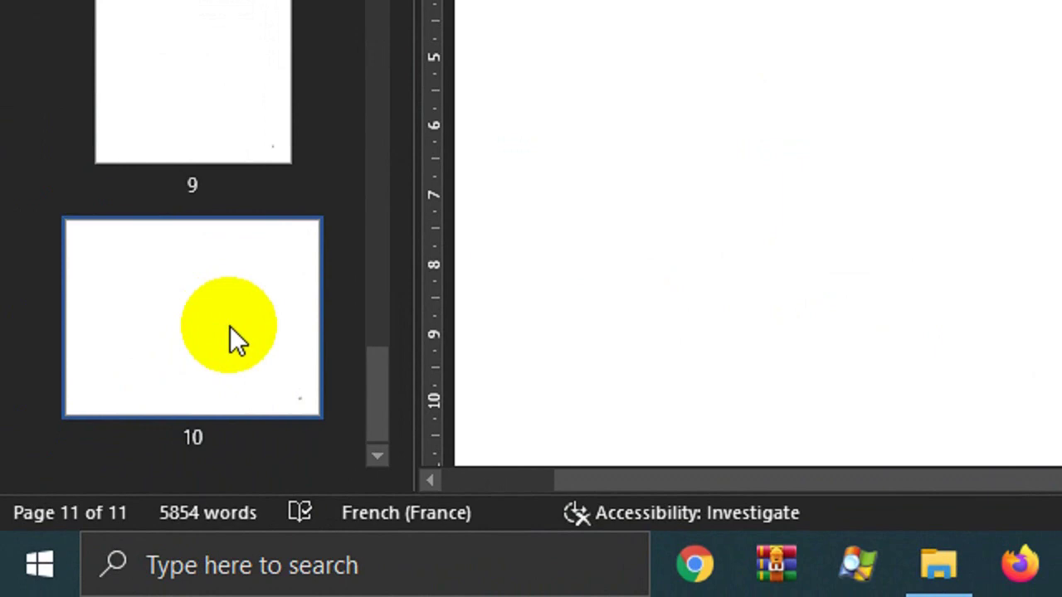
scroll(793, 493, "down", 5)
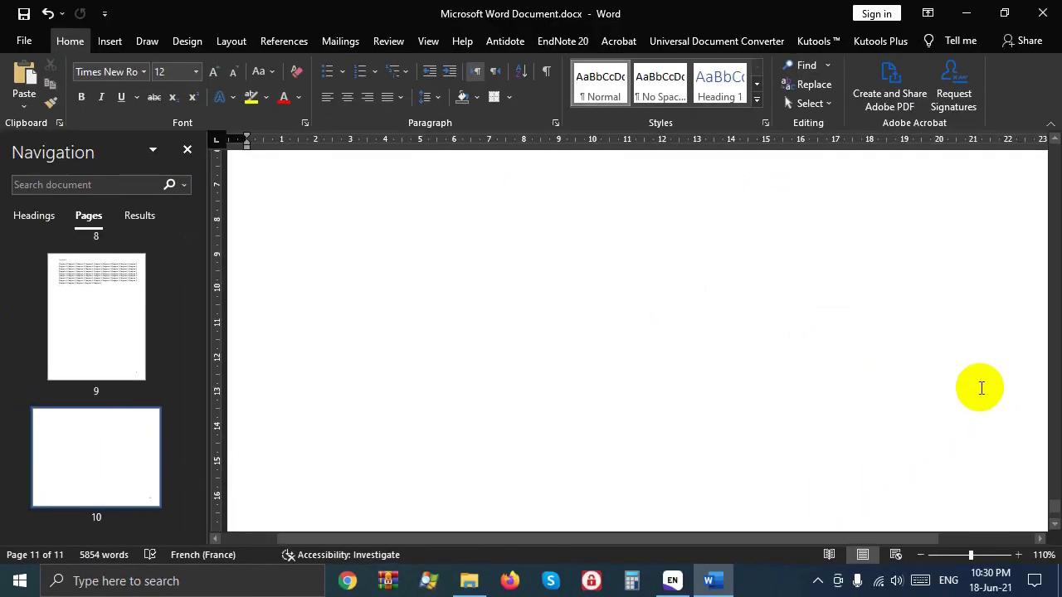
scroll(981, 388, "up", 5)
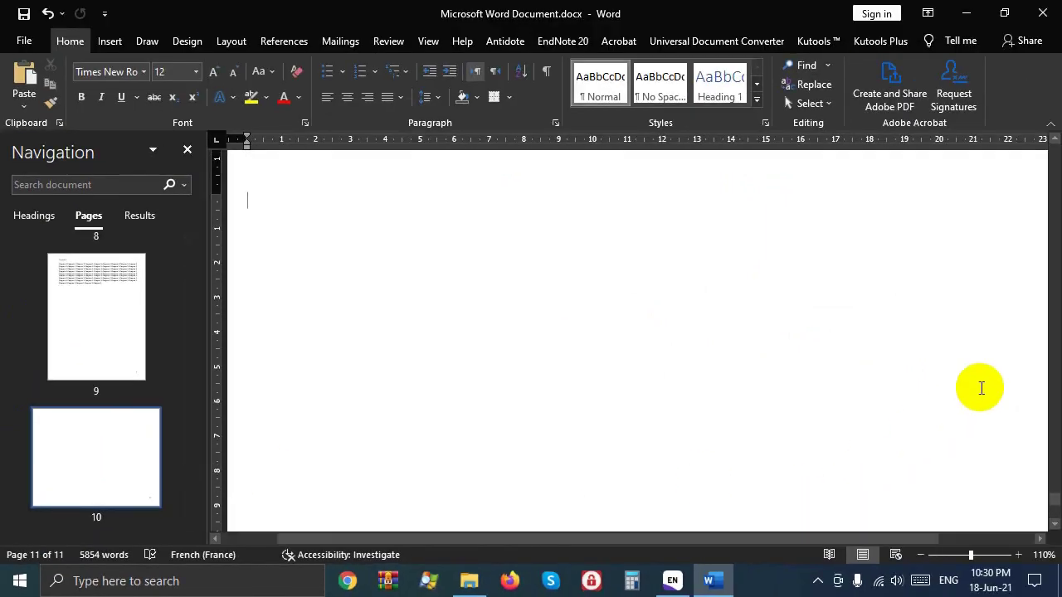
scroll(845, 405, "down", 2, "ctrl")
scroll(845, 404, "down", 2)
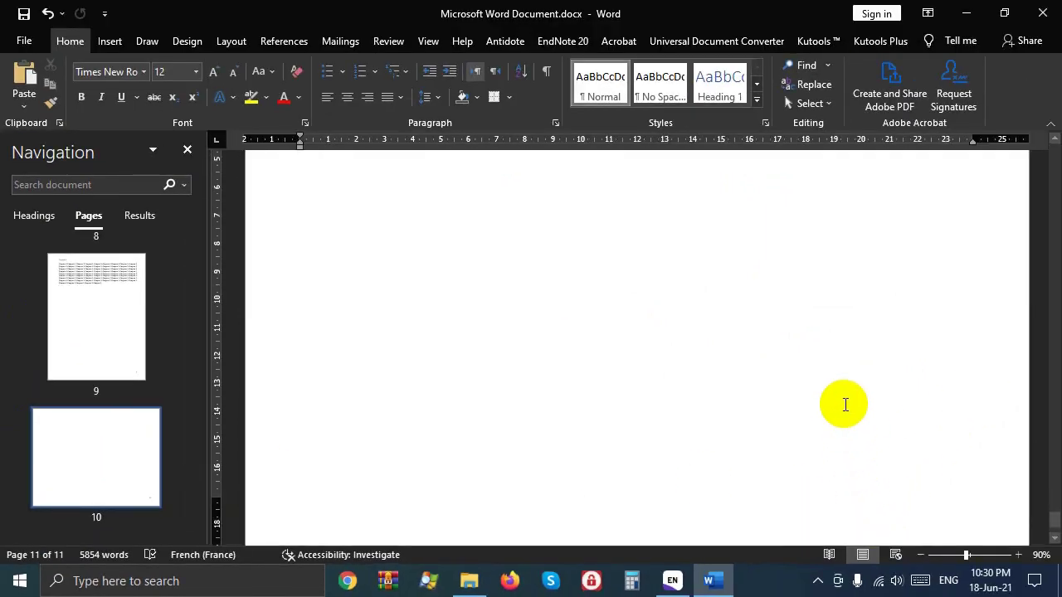
scroll(845, 405, "down", 2)
scroll(505, 406, "up", 5)
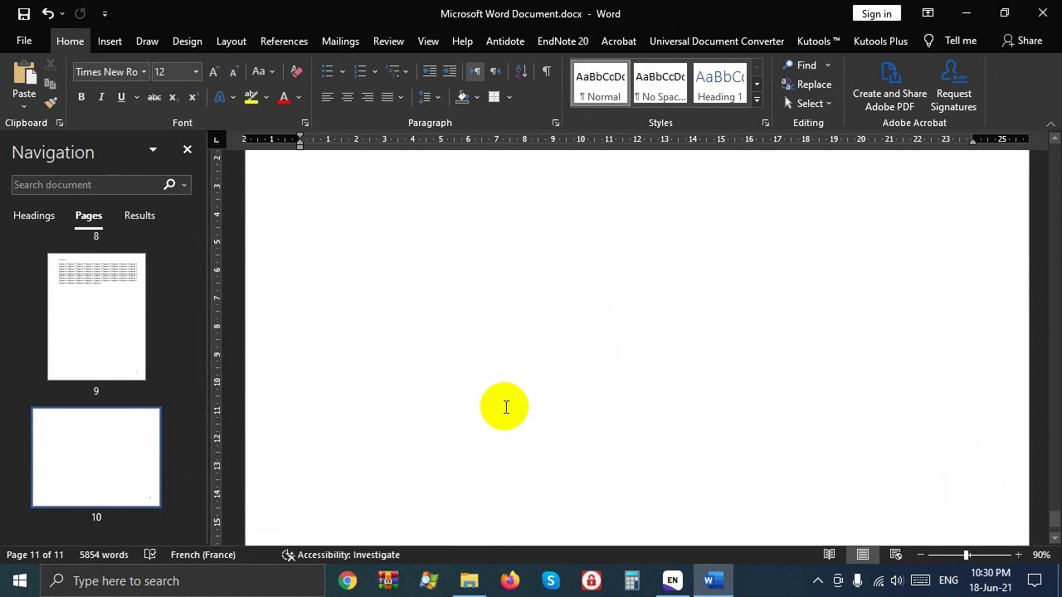
scroll(506, 406, "down", 5)
scroll(531, 400, "up", 2)
scroll(635, 398, "up", 3)
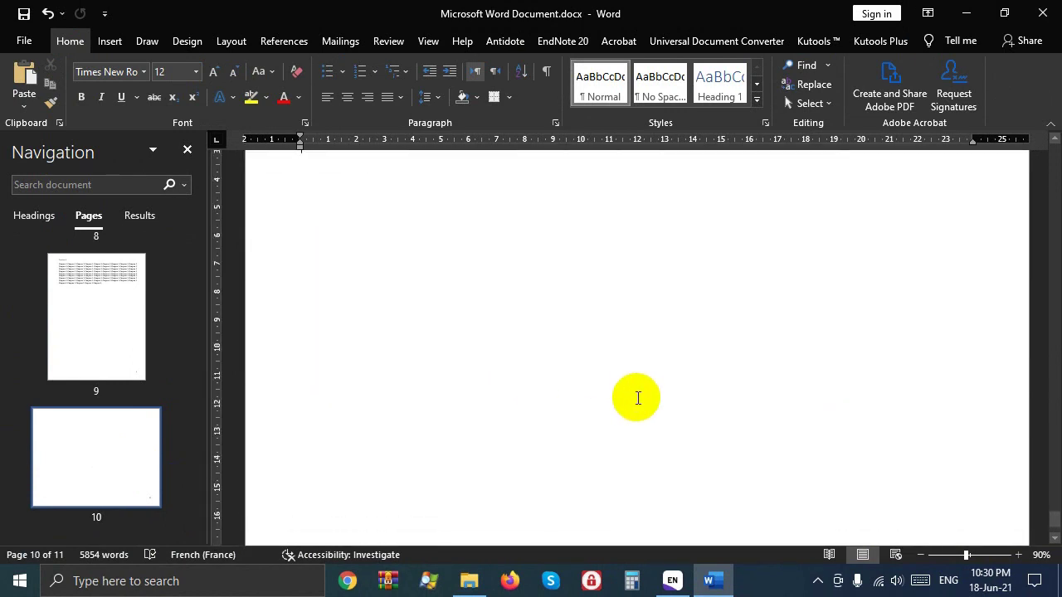
scroll(637, 398, "down", 2)
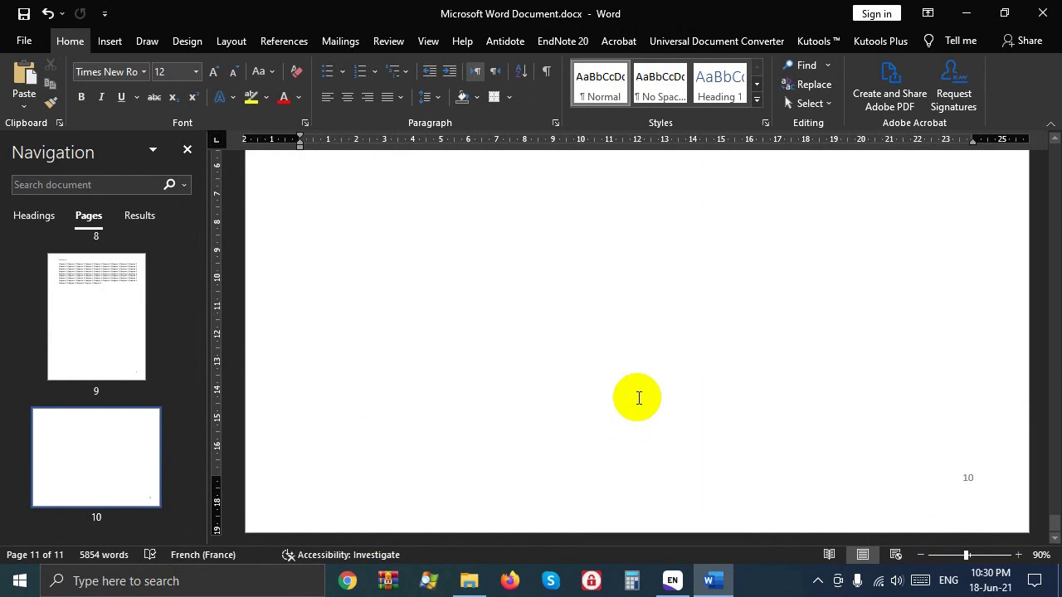